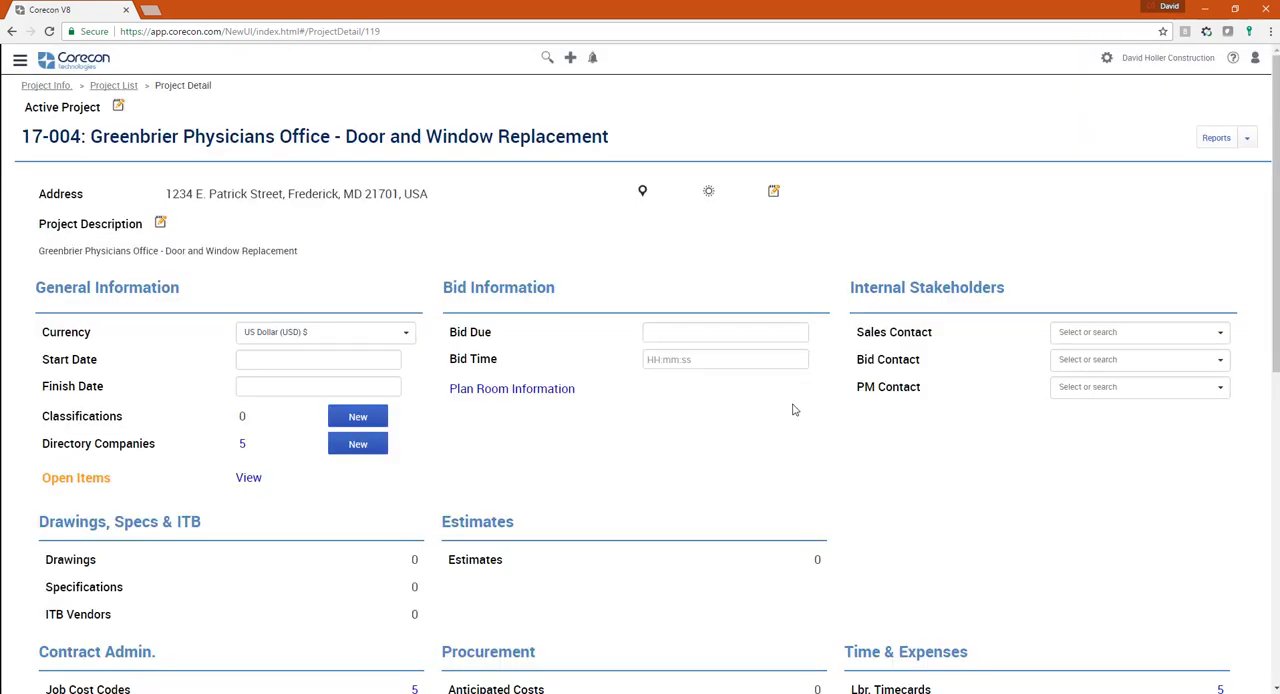
- View the companies listed in the project's directory, then close the directory
{"action": "scroll", "coordinate": [790, 410], "scroll_direction": "down", "scroll_amount": 1}
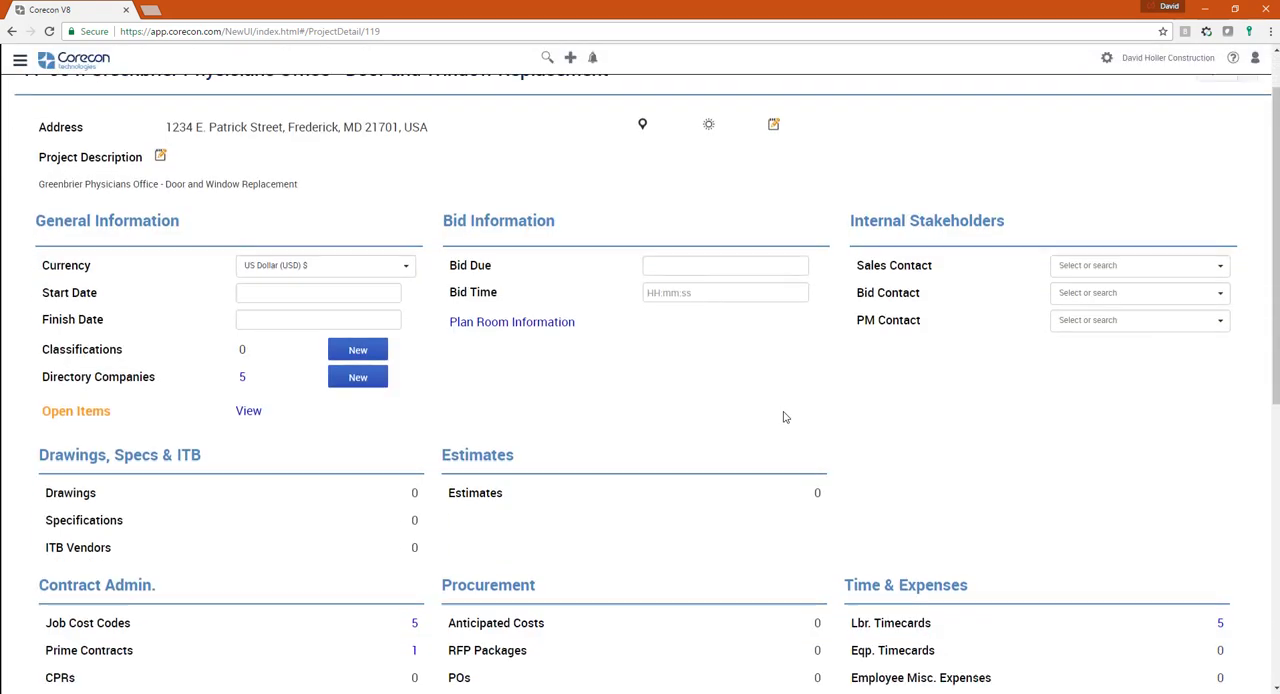
{"action": "left_click", "coordinate": [242, 379]}
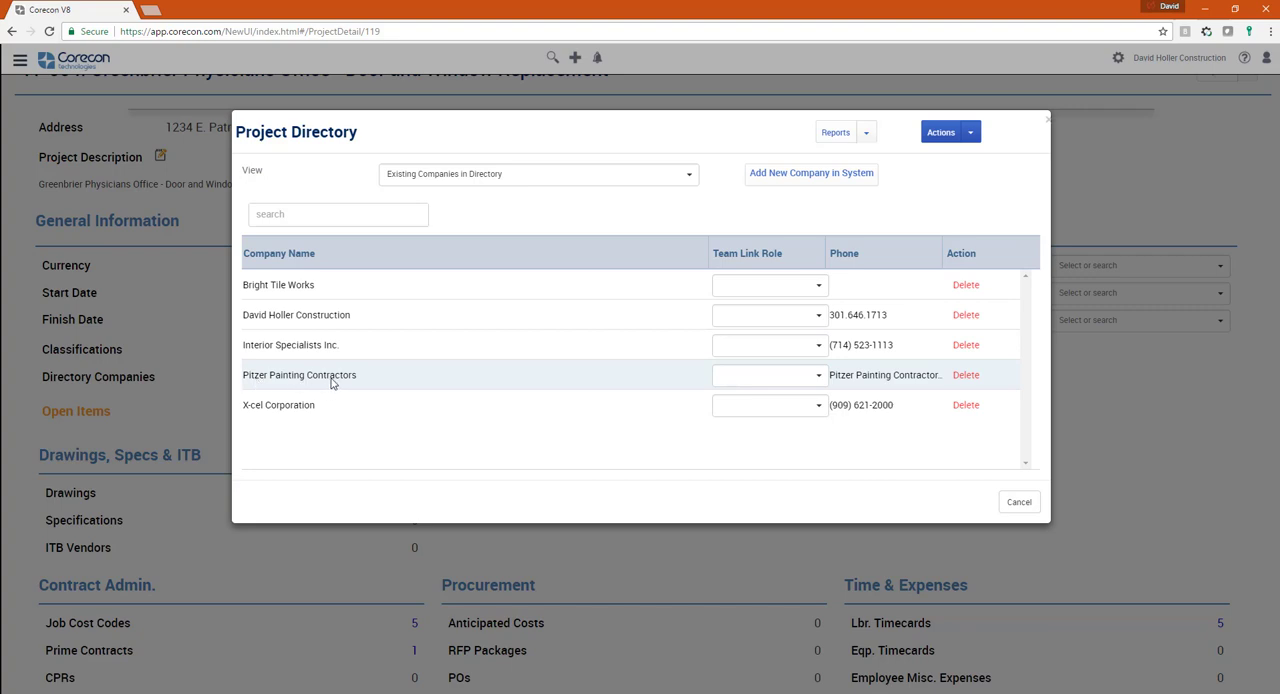
{"action": "left_click", "coordinate": [1047, 119]}
{"action": "left_click", "coordinate": [1018, 503]}
- Open the list of job cost codes for the Greenbrier Physicians Office project
{"action": "scroll", "coordinate": [640, 409], "scroll_direction": "down", "scroll_amount": 3}
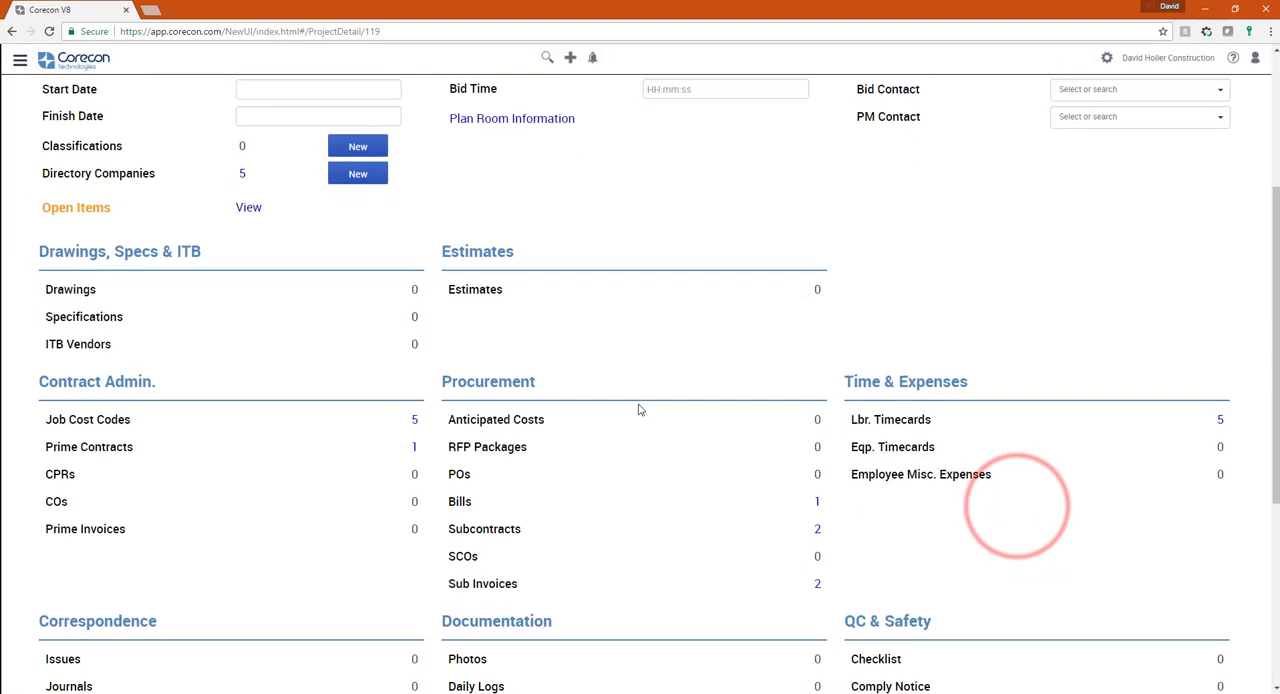
{"action": "scroll", "coordinate": [640, 409], "scroll_direction": "down", "scroll_amount": 3}
{"action": "left_click", "coordinate": [415, 224]}
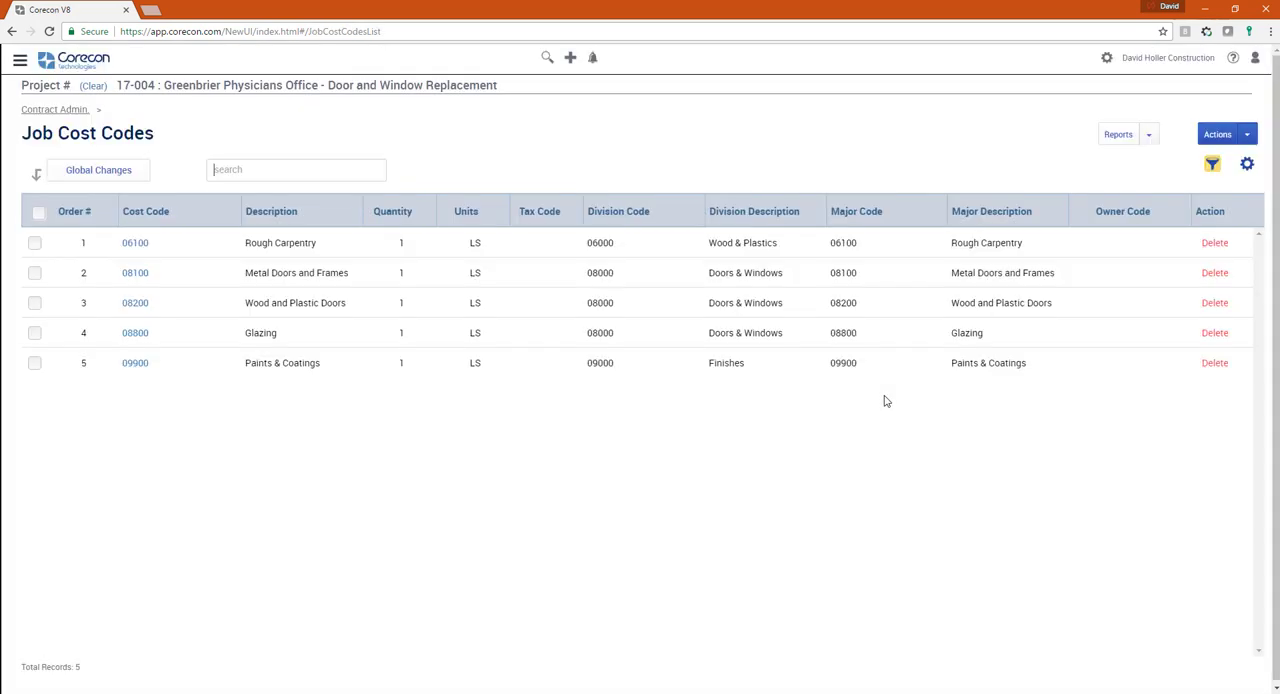
- Go to the Contract Admin area for projects and select project 17-004
{"action": "left_click", "coordinate": [19, 60]}
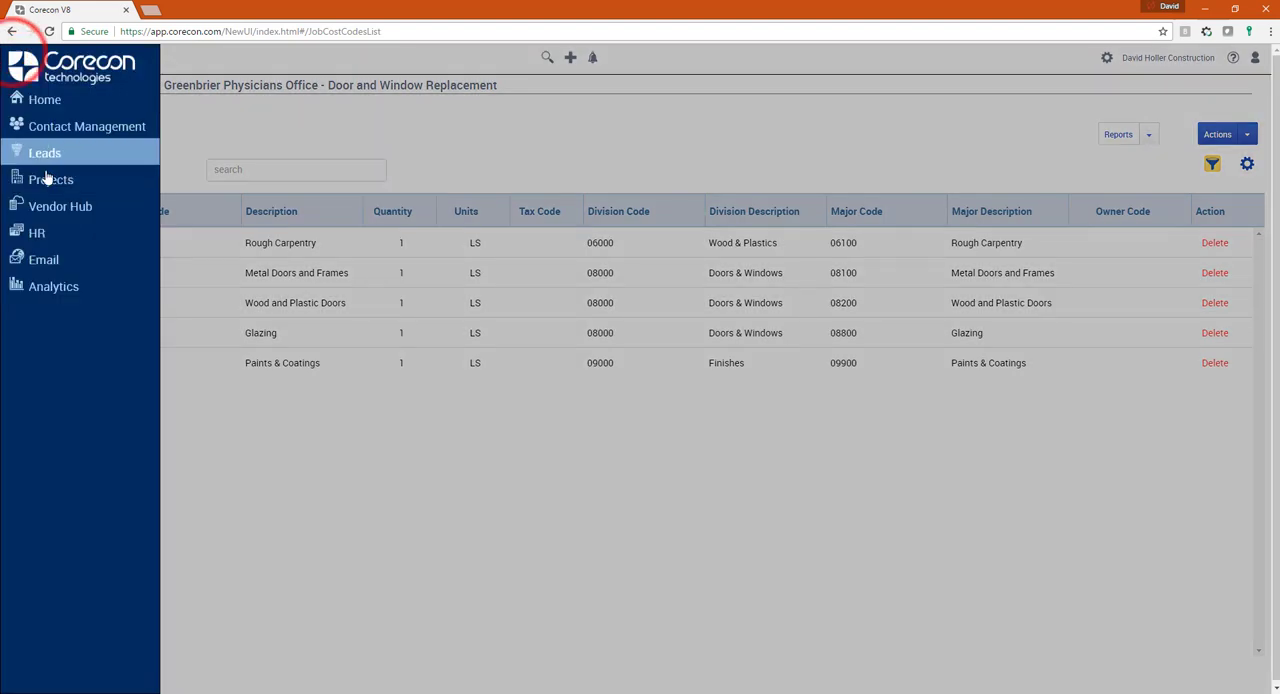
{"action": "left_click", "coordinate": [46, 178]}
{"action": "left_click", "coordinate": [72, 267]}
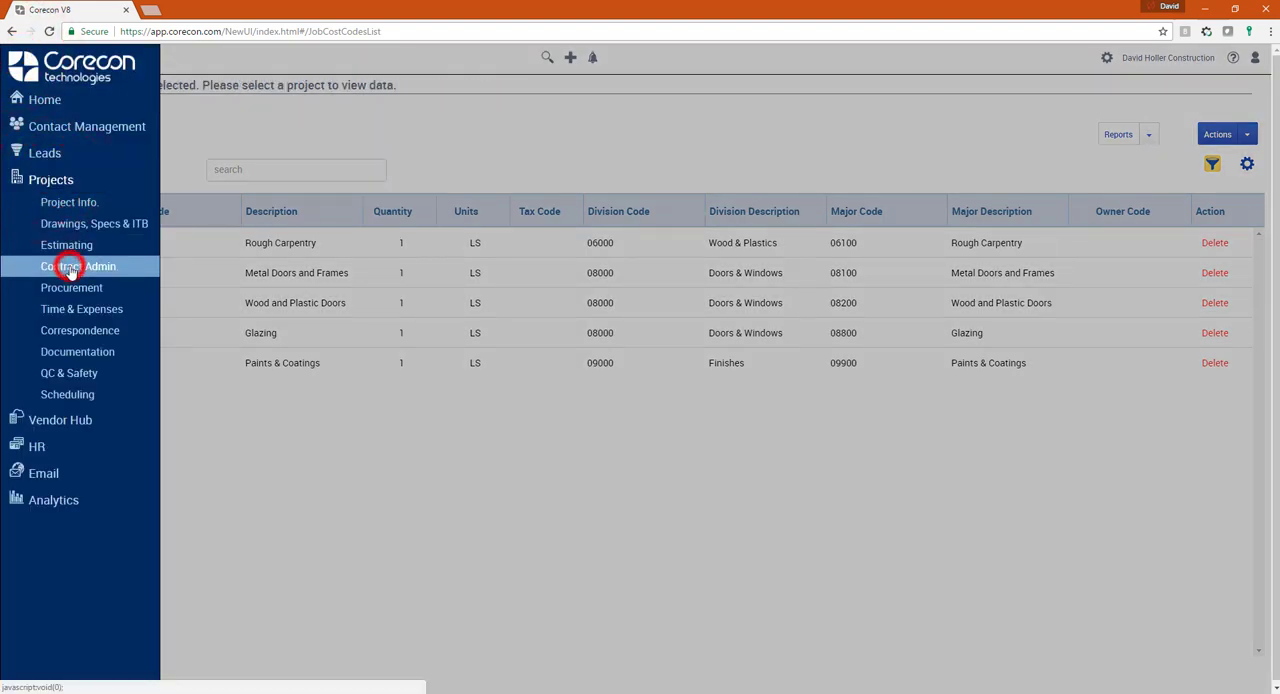
{"action": "left_click", "coordinate": [531, 170]}
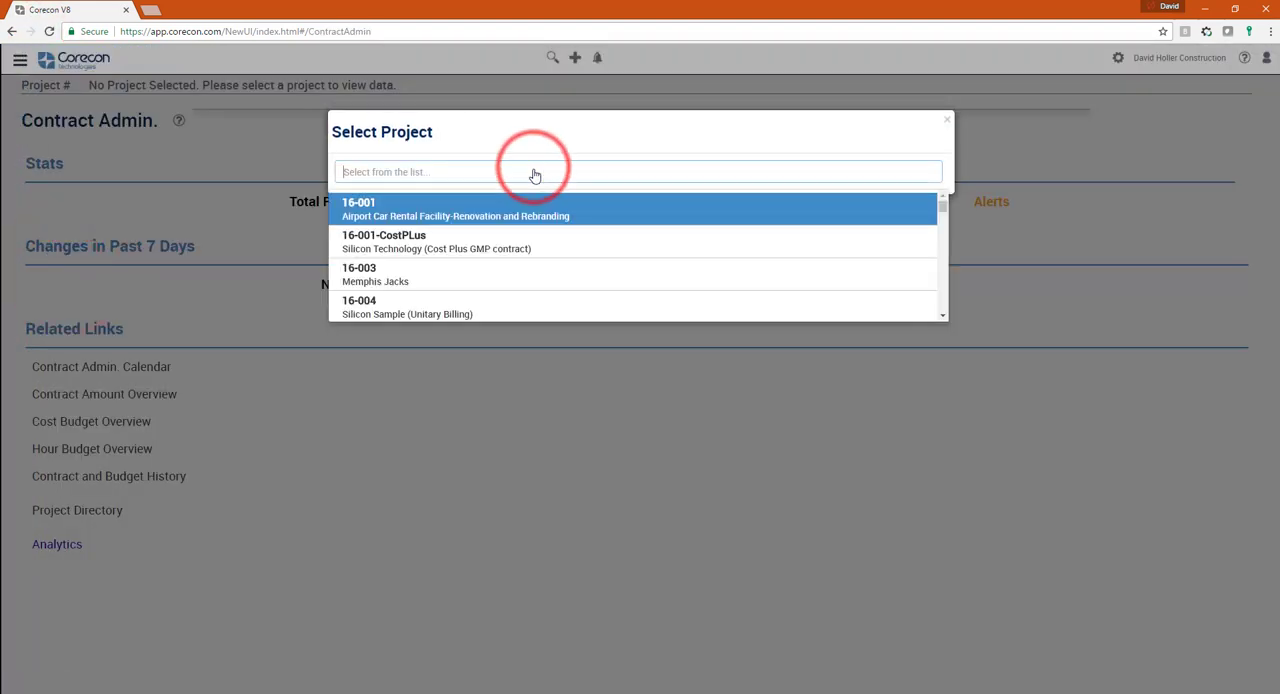
{"action": "type", "text": "17-"}
{"action": "left_click", "coordinate": [354, 172]}
{"action": "left_click", "coordinate": [354, 172]}
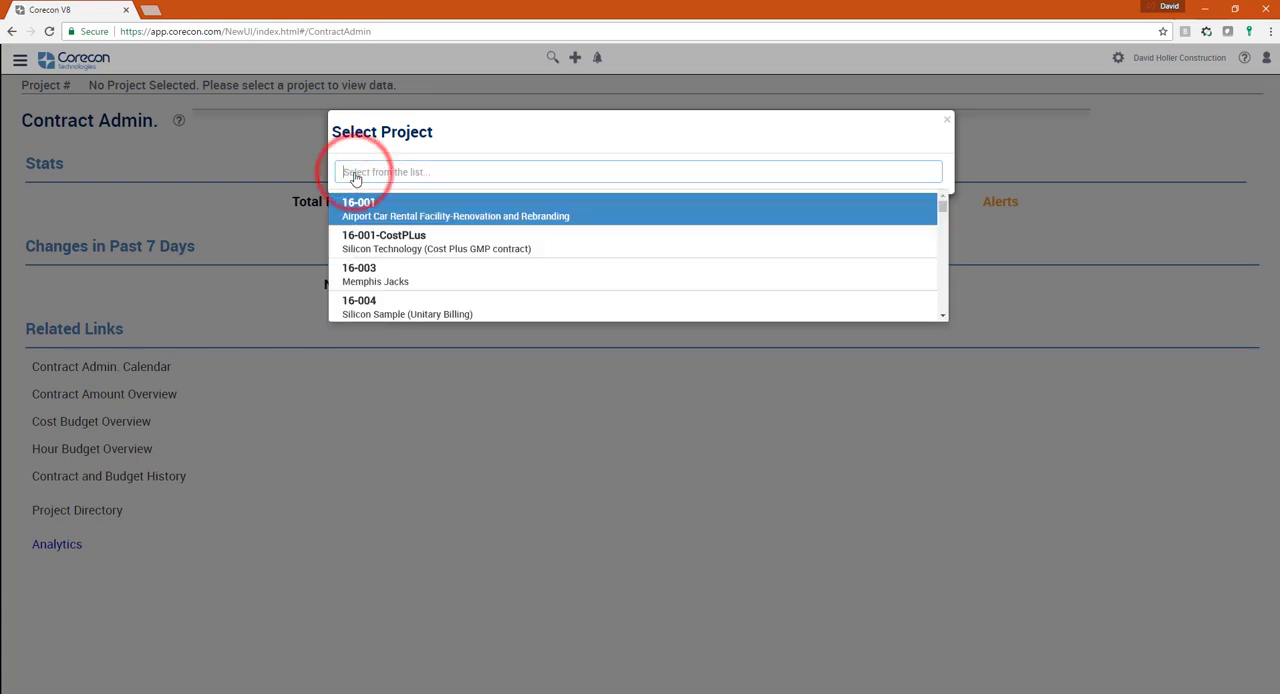
{"action": "type", "text": "17-004"}
{"action": "key", "text": "Return"}
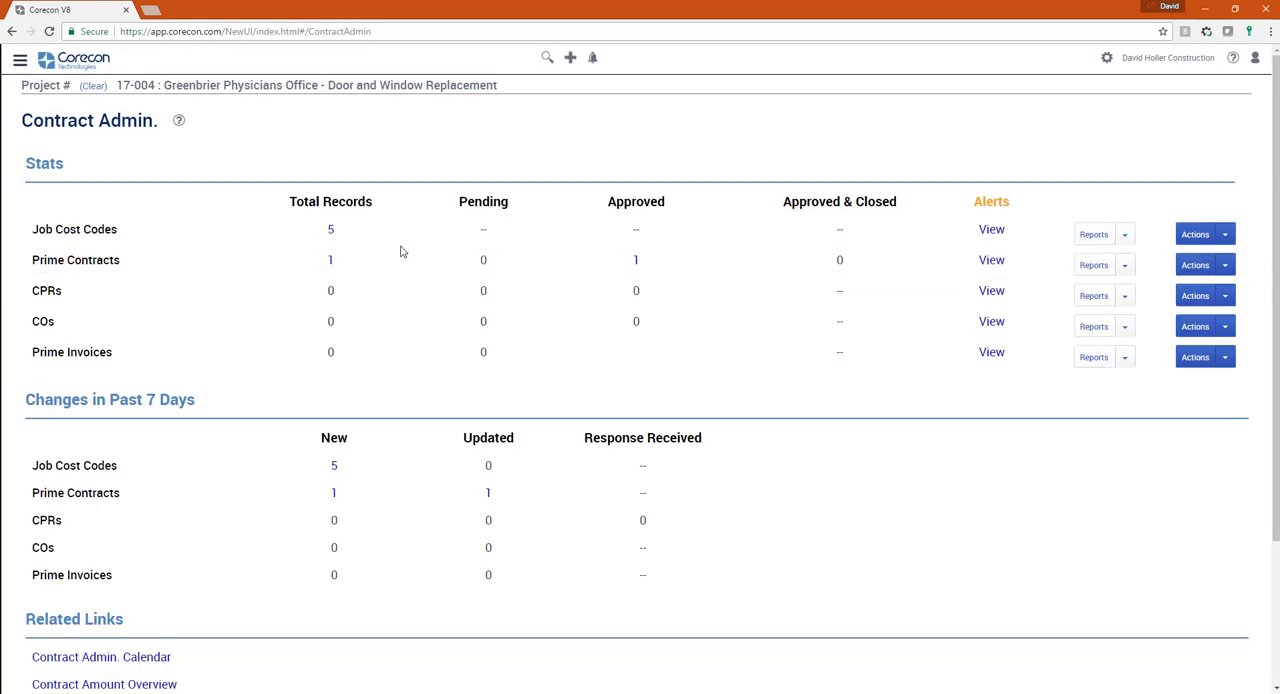
- Open prime contract 001 of the project and examine its status, companies and contacts
{"action": "left_click", "coordinate": [332, 261]}
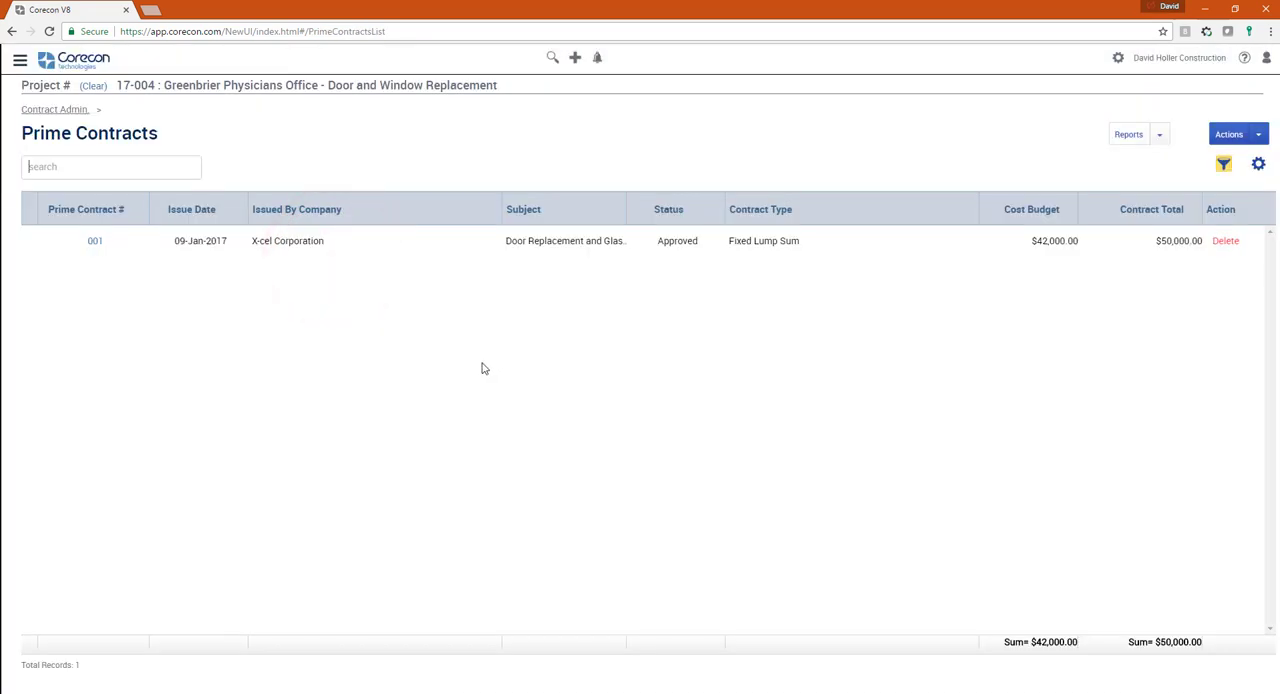
{"action": "left_click", "coordinate": [92, 243]}
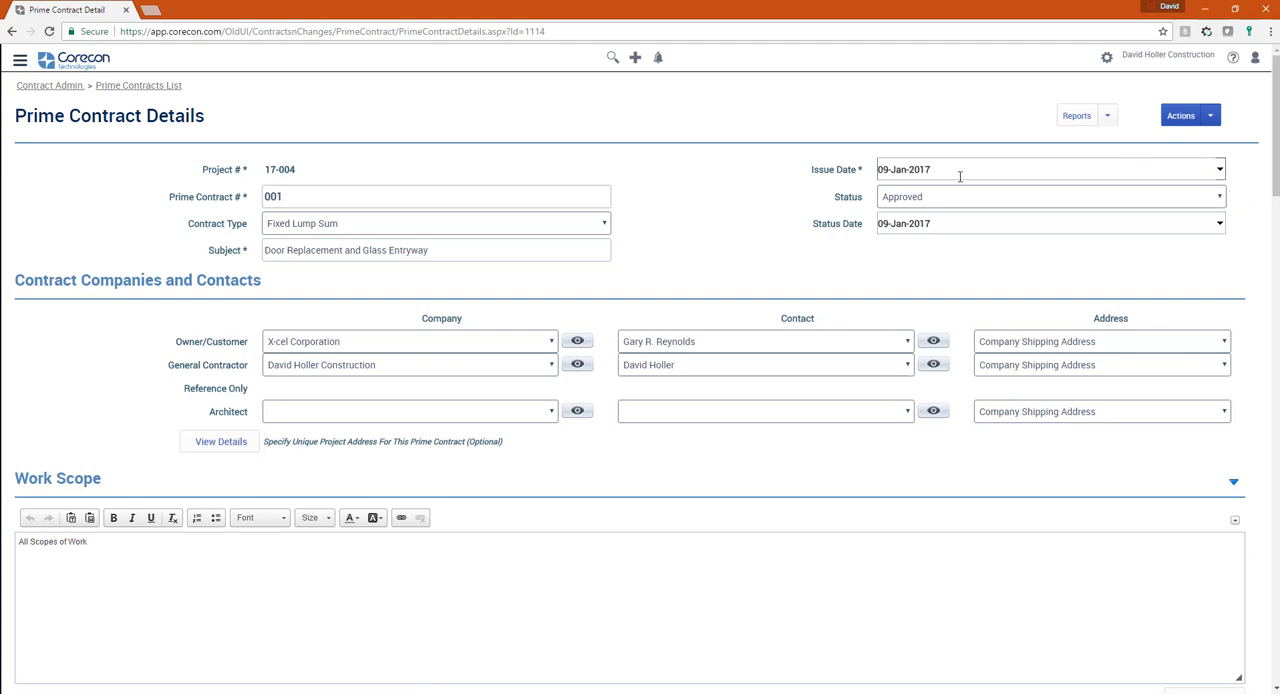
{"action": "left_click", "coordinate": [857, 193]}
{"action": "scroll", "coordinate": [474, 500], "scroll_direction": "down", "scroll_amount": 1}
- Replace the contract's work scope text with the subject "Door Replacement and Glass Entryway" and save the contract
{"action": "left_click_drag", "start_coordinate": [441, 183], "coordinate": [264, 184]}
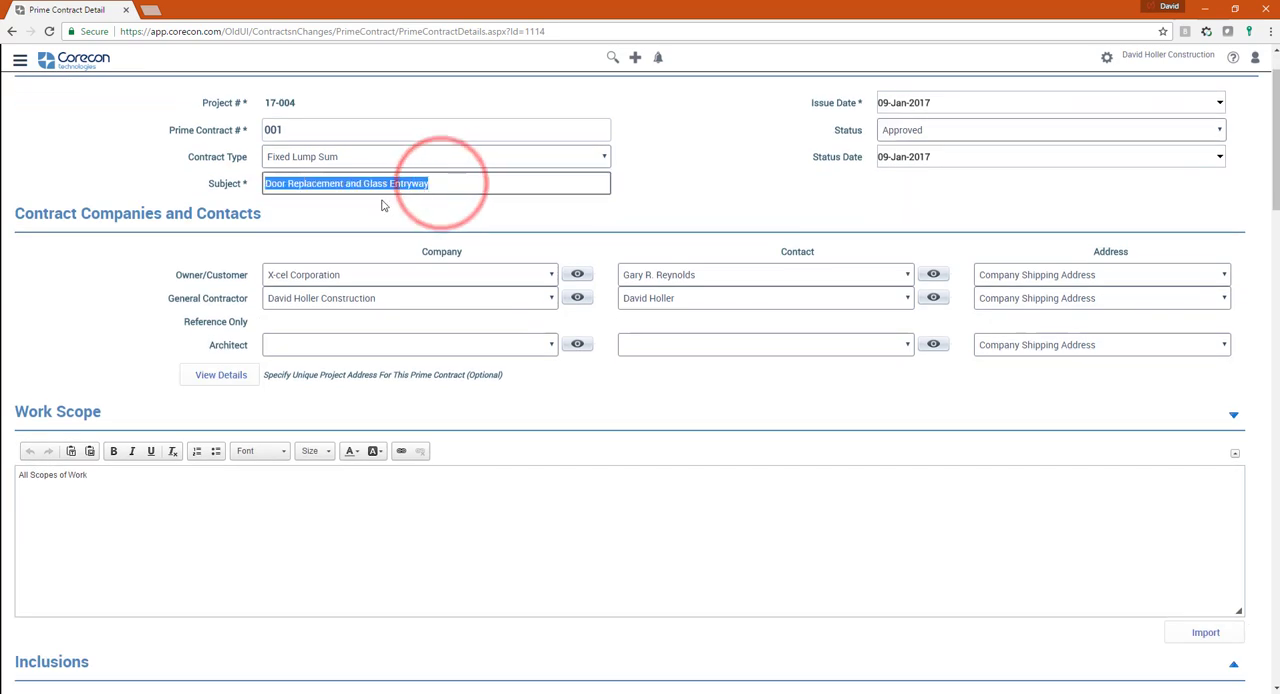
{"action": "right_click", "coordinate": [353, 185]}
{"action": "left_click", "coordinate": [389, 209]}
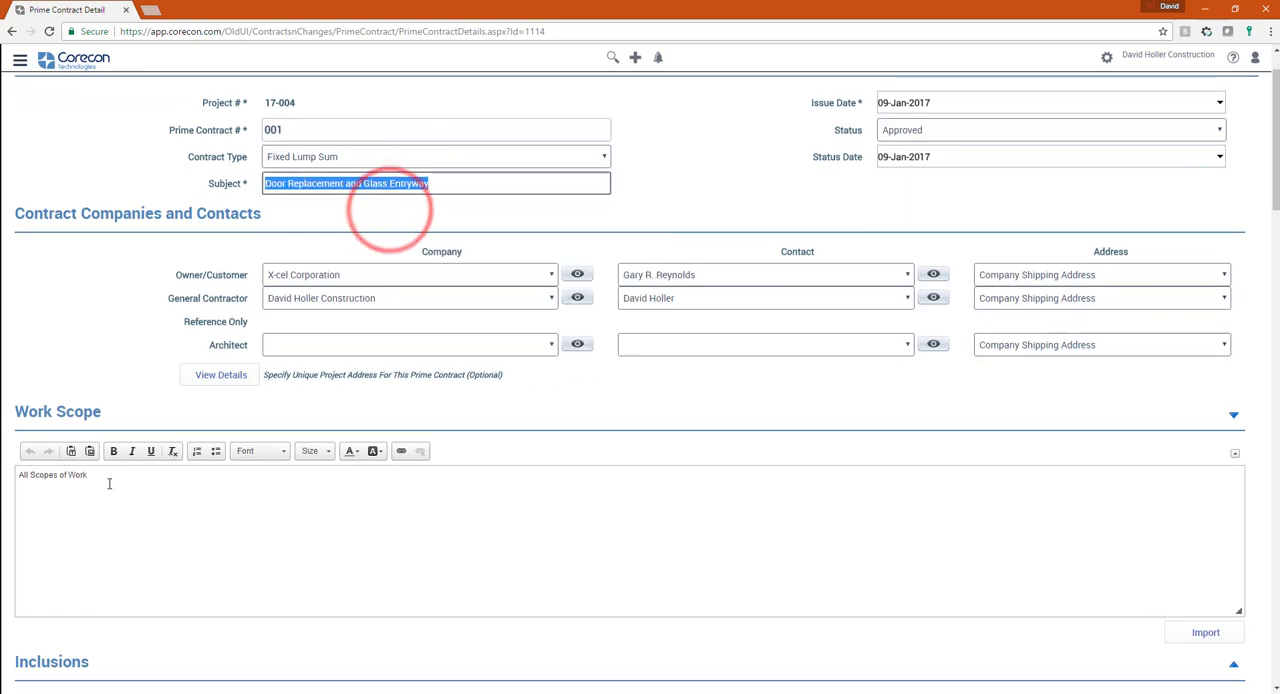
{"action": "left_click_drag", "start_coordinate": [88, 475], "coordinate": [19, 475]}
{"action": "right_click", "coordinate": [33, 477]}
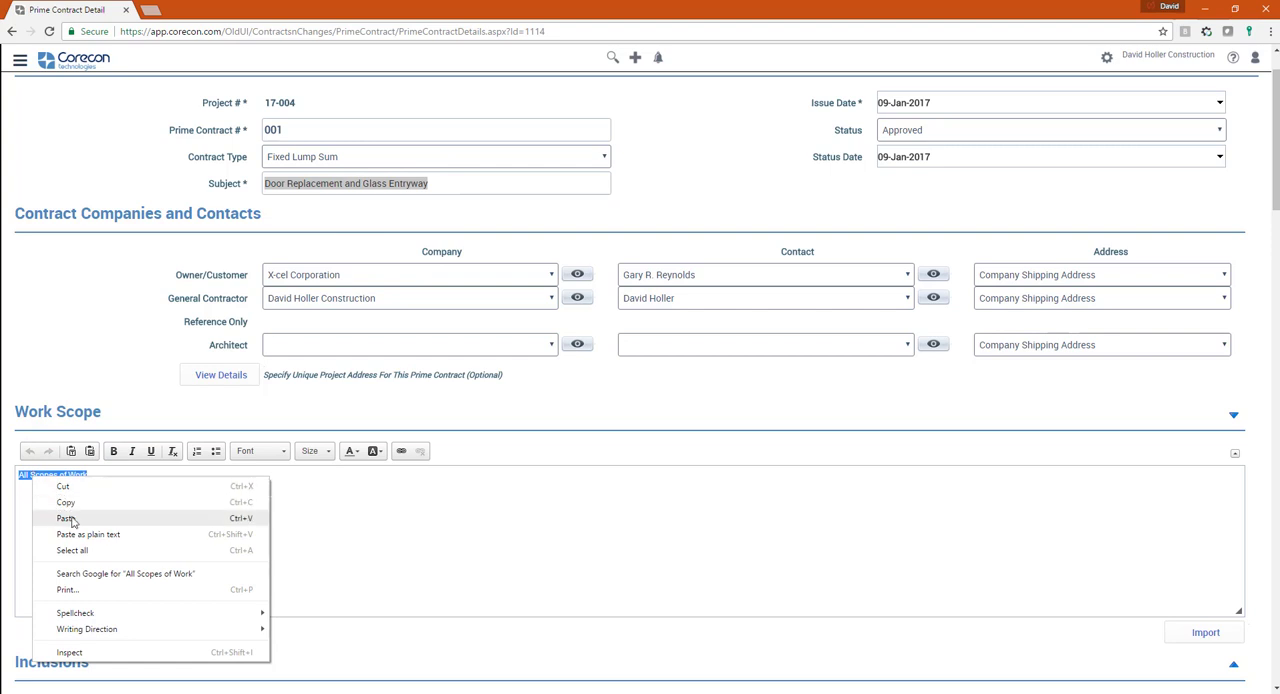
{"action": "left_click", "coordinate": [67, 518]}
{"action": "scroll", "coordinate": [126, 528], "scroll_direction": "down", "scroll_amount": 5}
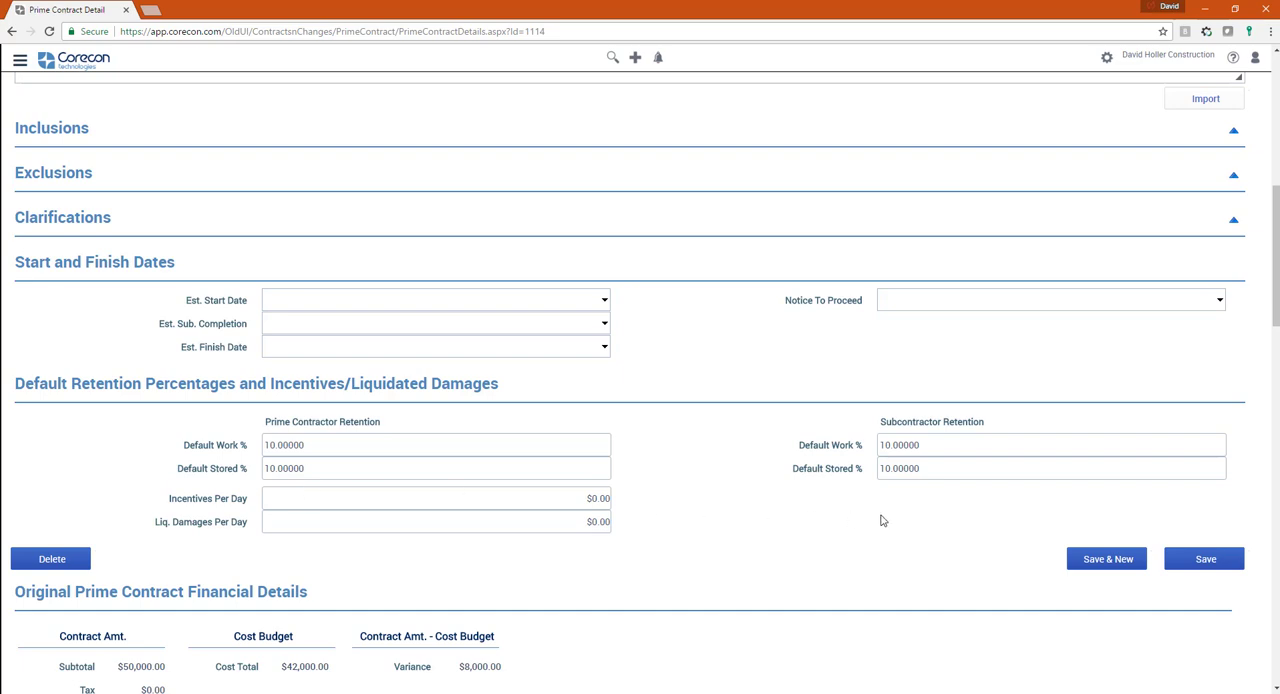
{"action": "scroll", "coordinate": [876, 523], "scroll_direction": "down", "scroll_amount": 2}
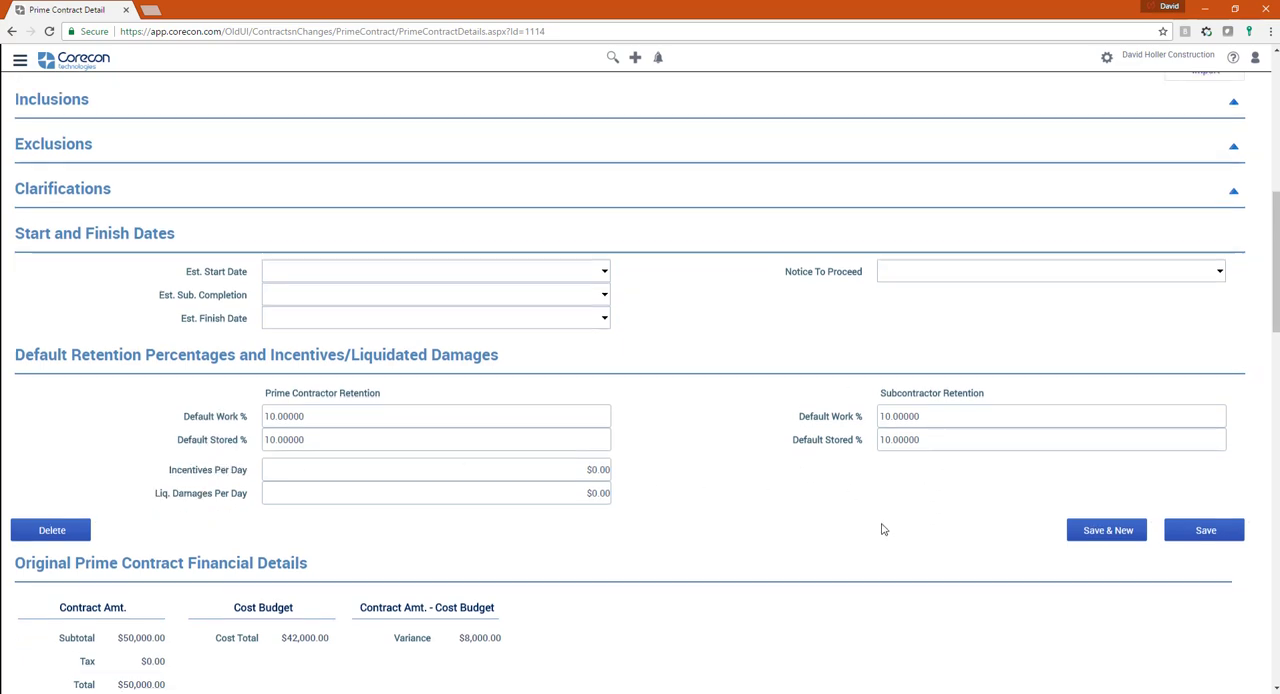
{"action": "left_click", "coordinate": [1208, 359]}
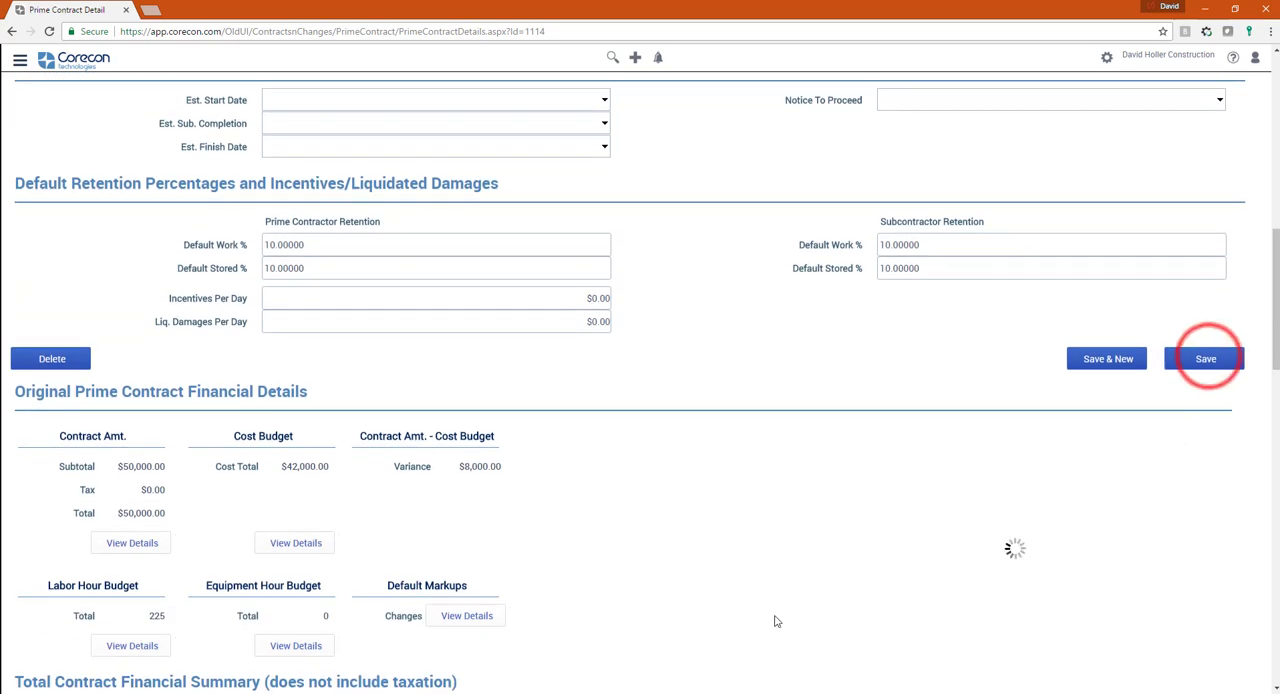
- Examine the prime contract's amount breakdown by cost code and its cost budget details
{"action": "left_click", "coordinate": [121, 550]}
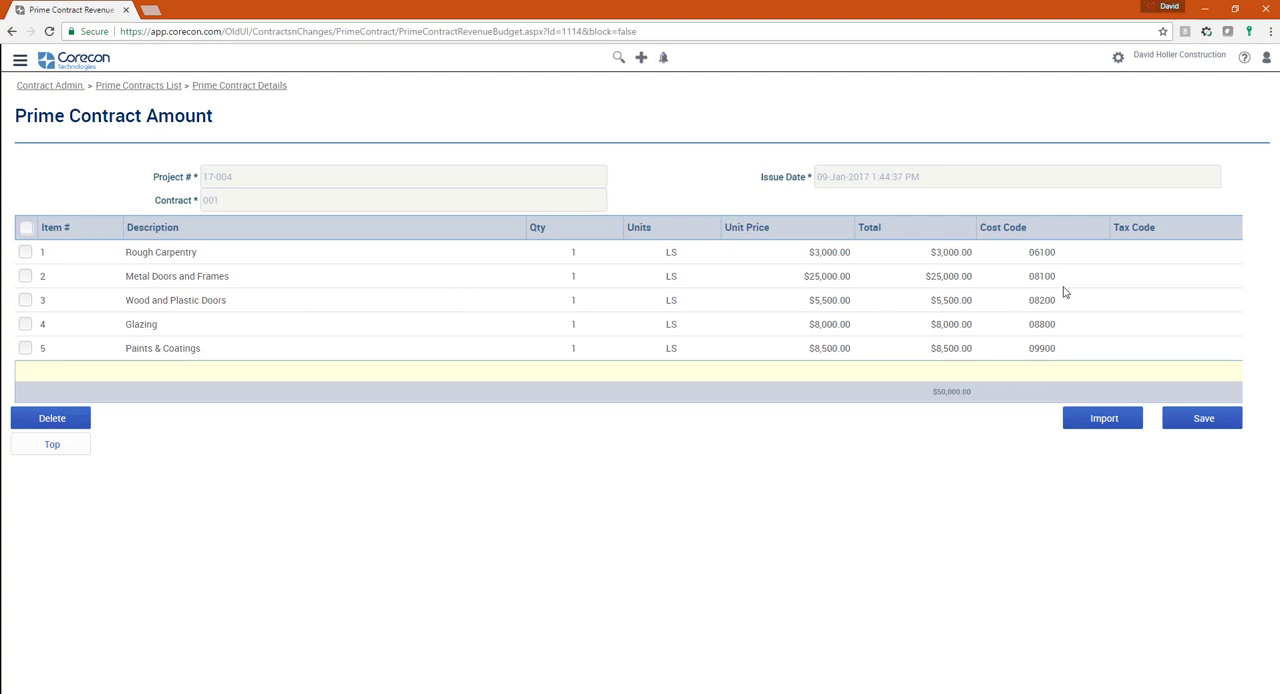
{"action": "left_click", "coordinate": [236, 87]}
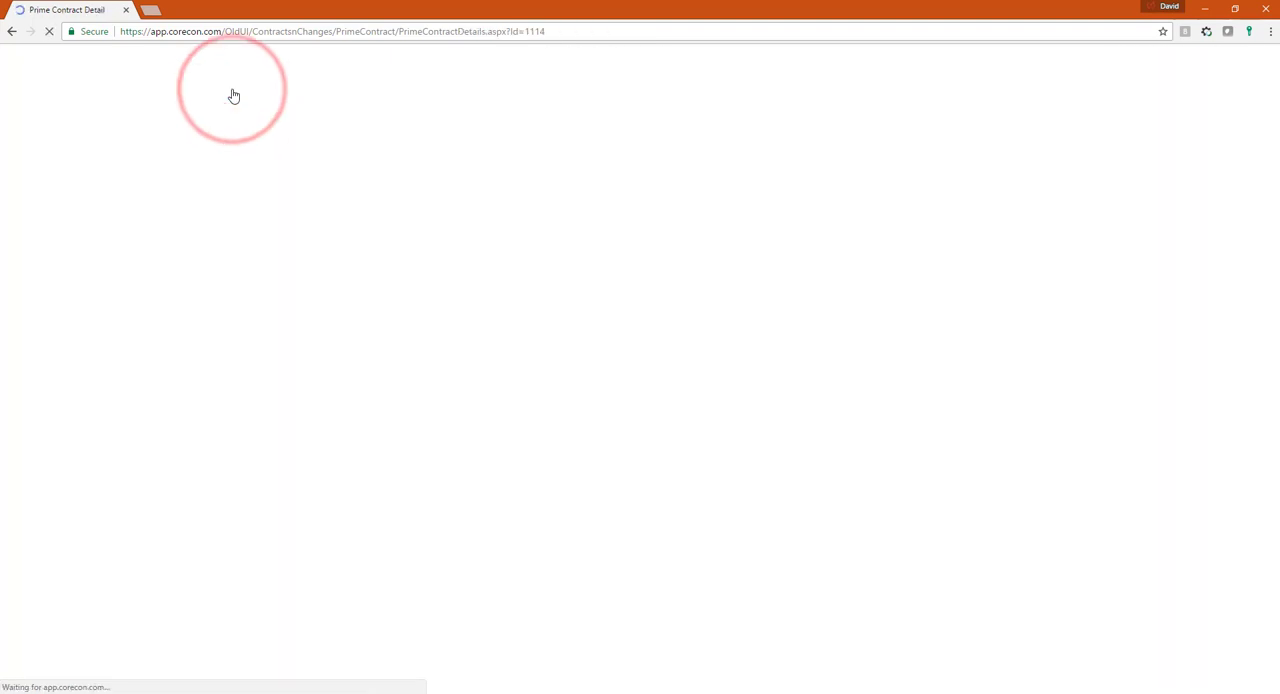
{"action": "scroll", "coordinate": [418, 400], "scroll_direction": "down", "scroll_amount": 7}
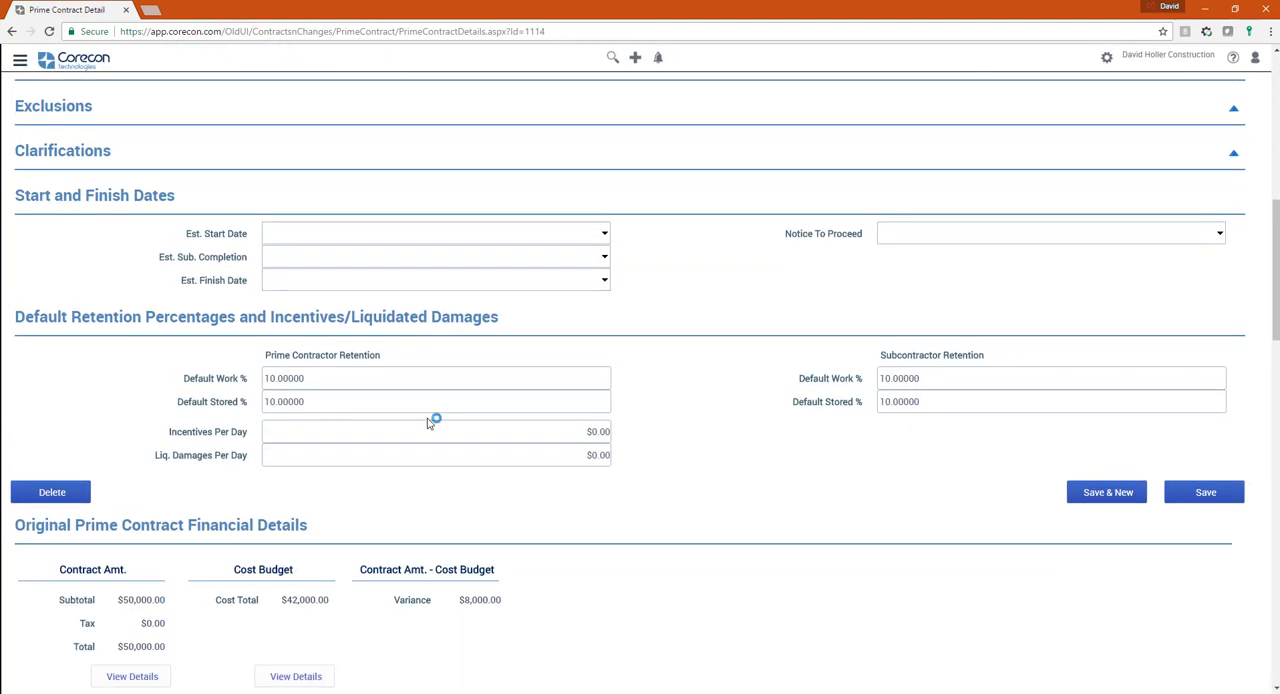
{"action": "left_click", "coordinate": [293, 476]}
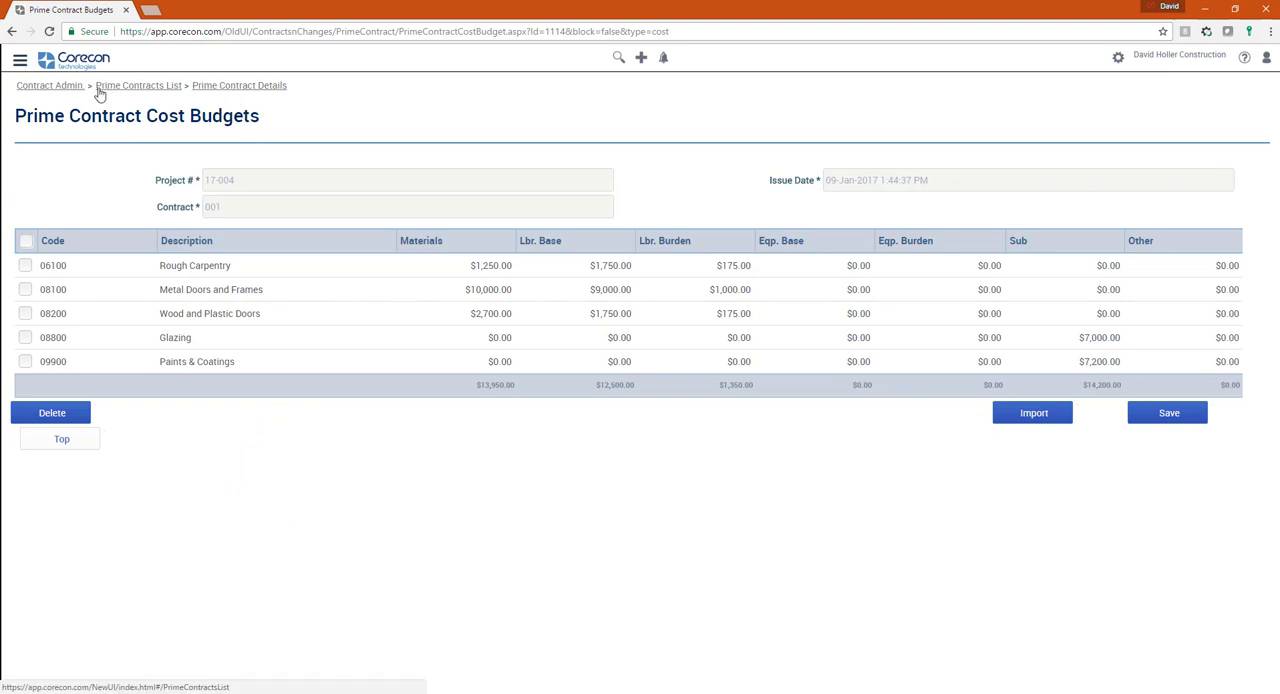
- Go to the project's Procurement area and review the sub invoices and the bills
{"action": "left_click", "coordinate": [52, 87]}
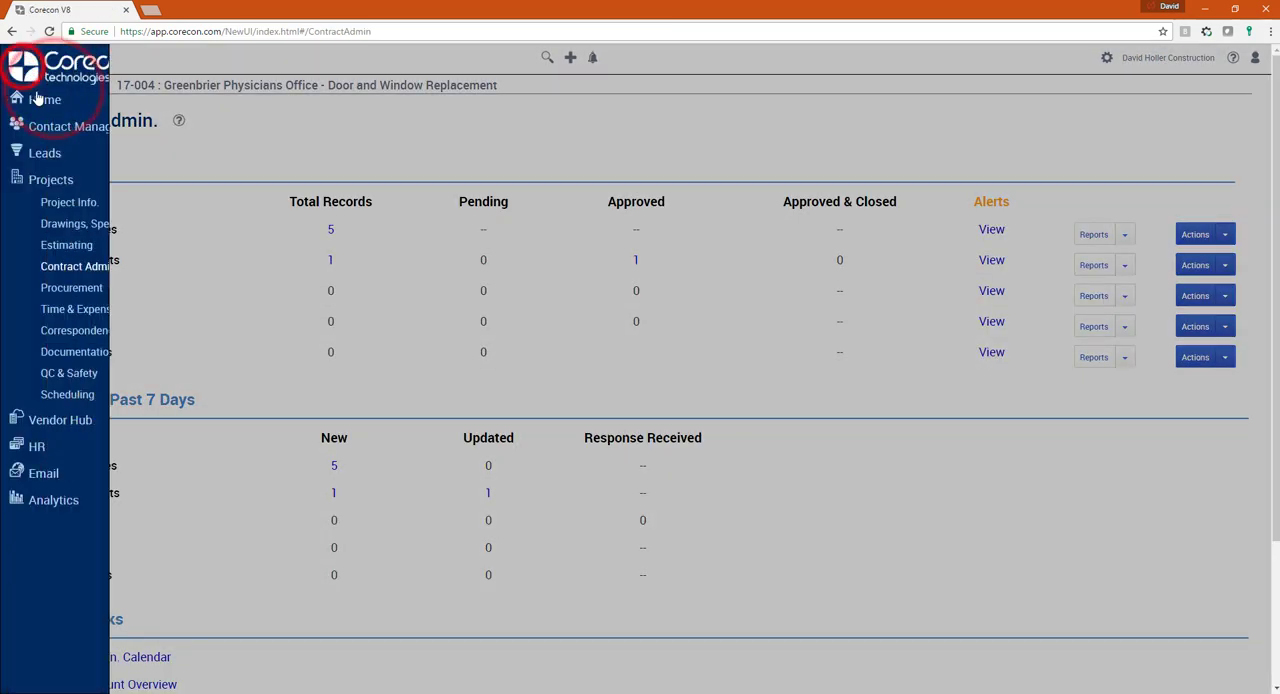
{"action": "left_click", "coordinate": [90, 288]}
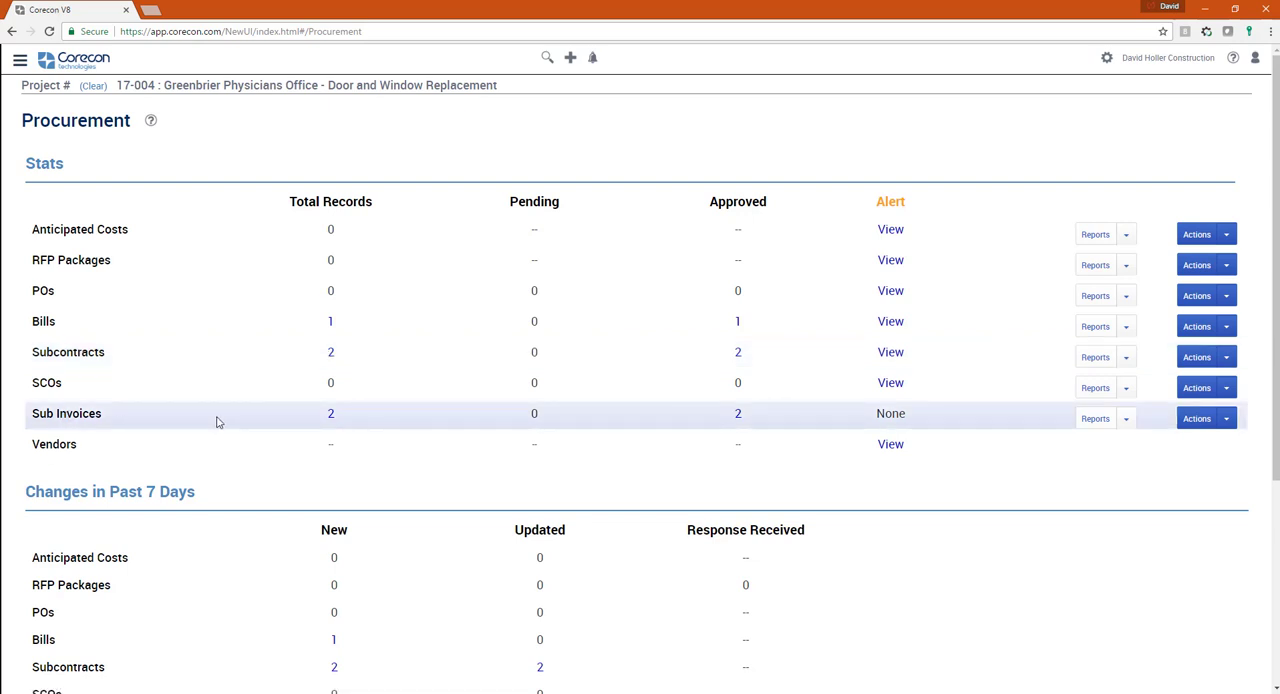
{"action": "left_click", "coordinate": [330, 416]}
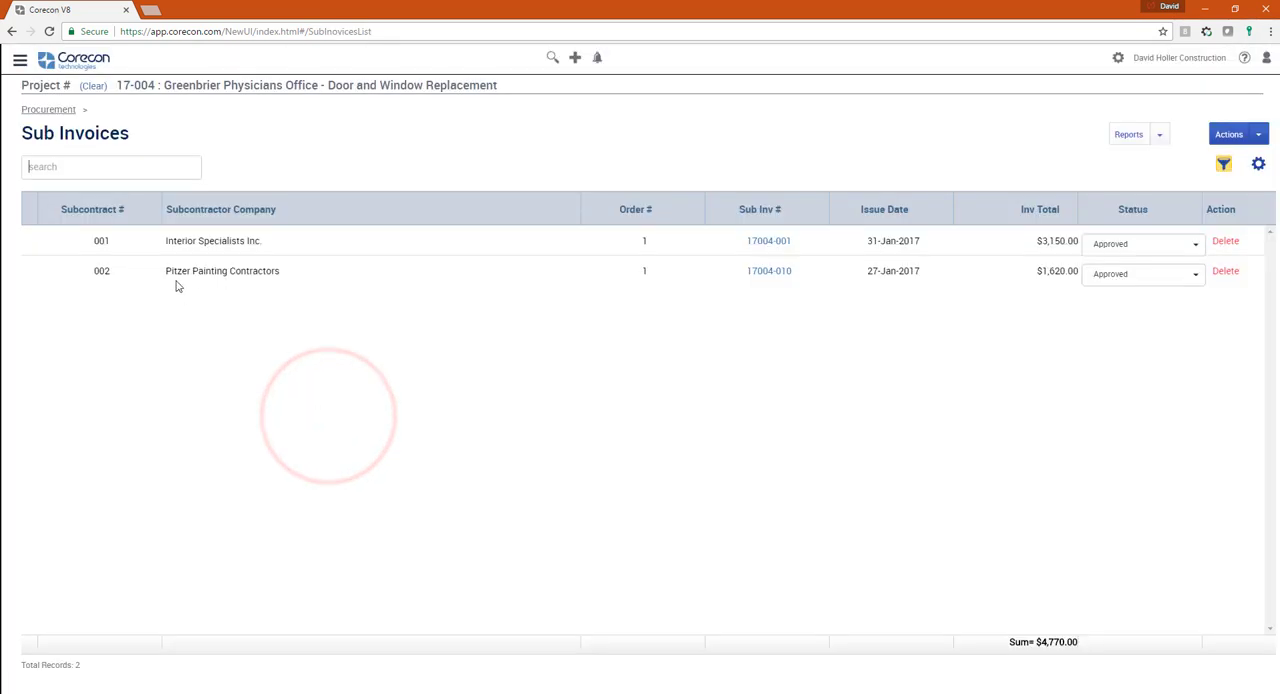
{"action": "left_click", "coordinate": [45, 108]}
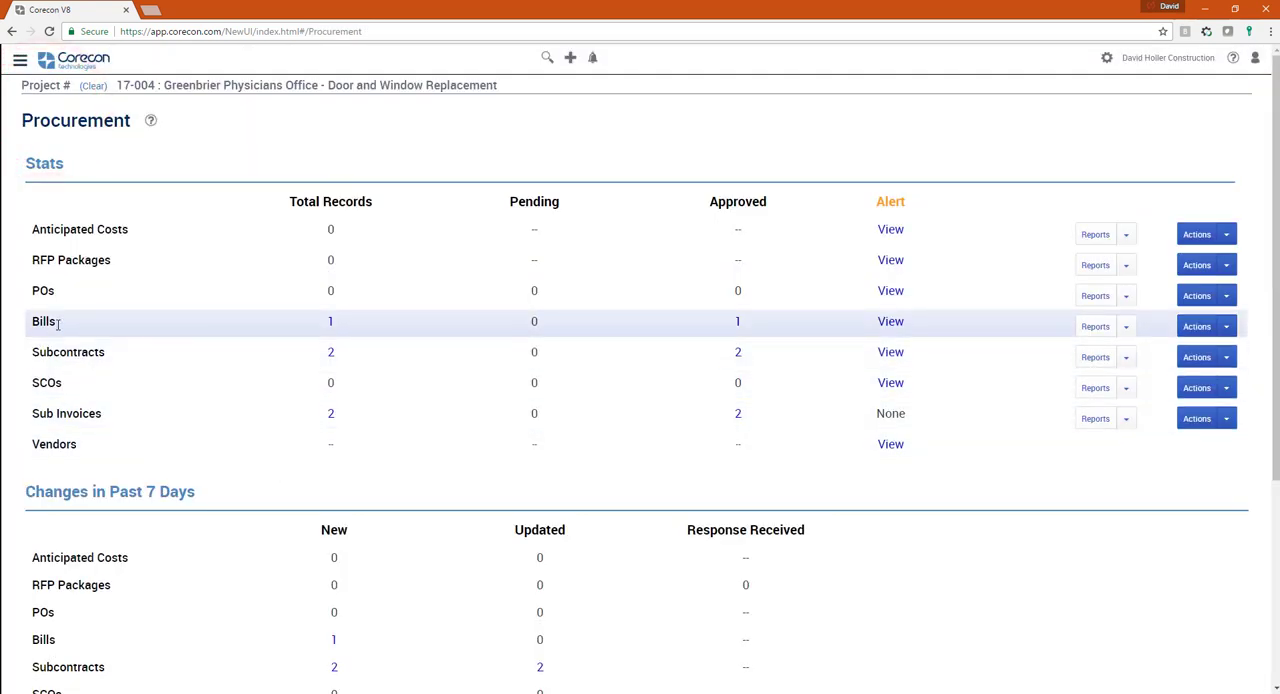
{"action": "left_click", "coordinate": [330, 322]}
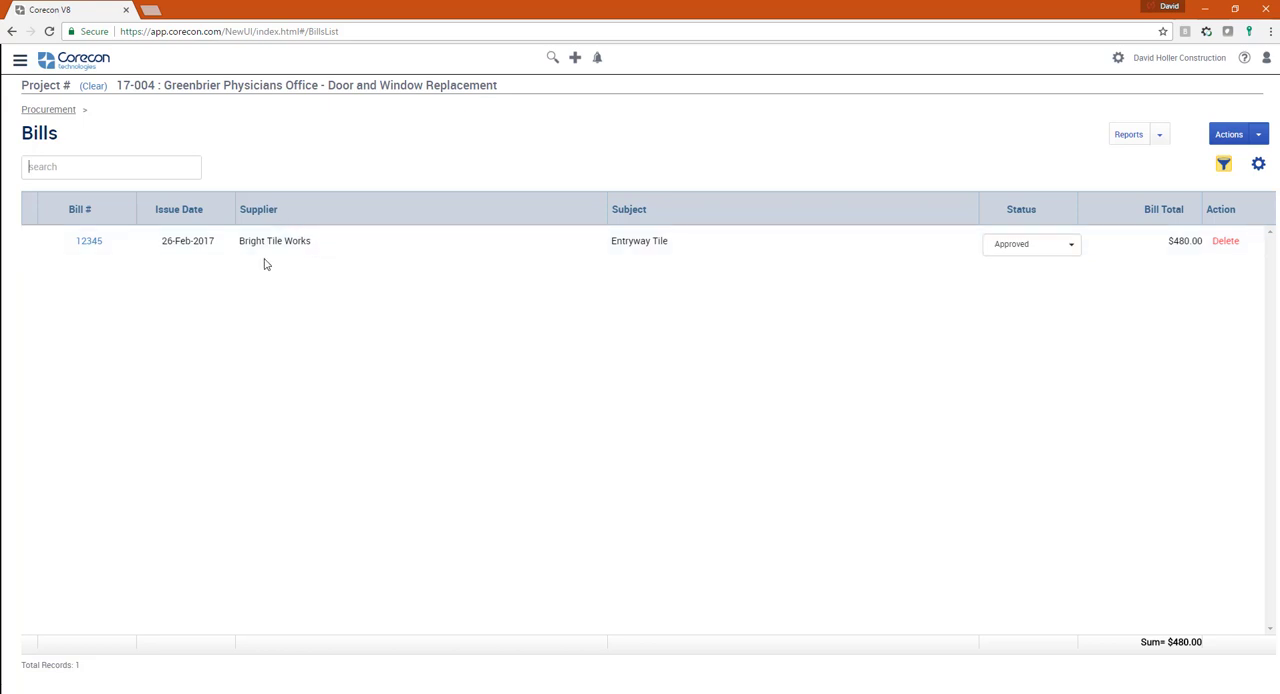
- Go to the HR area and open the Timecard Summary by Employee report for labor timecards
{"action": "left_click", "coordinate": [20, 60]}
{"action": "left_click", "coordinate": [36, 450]}
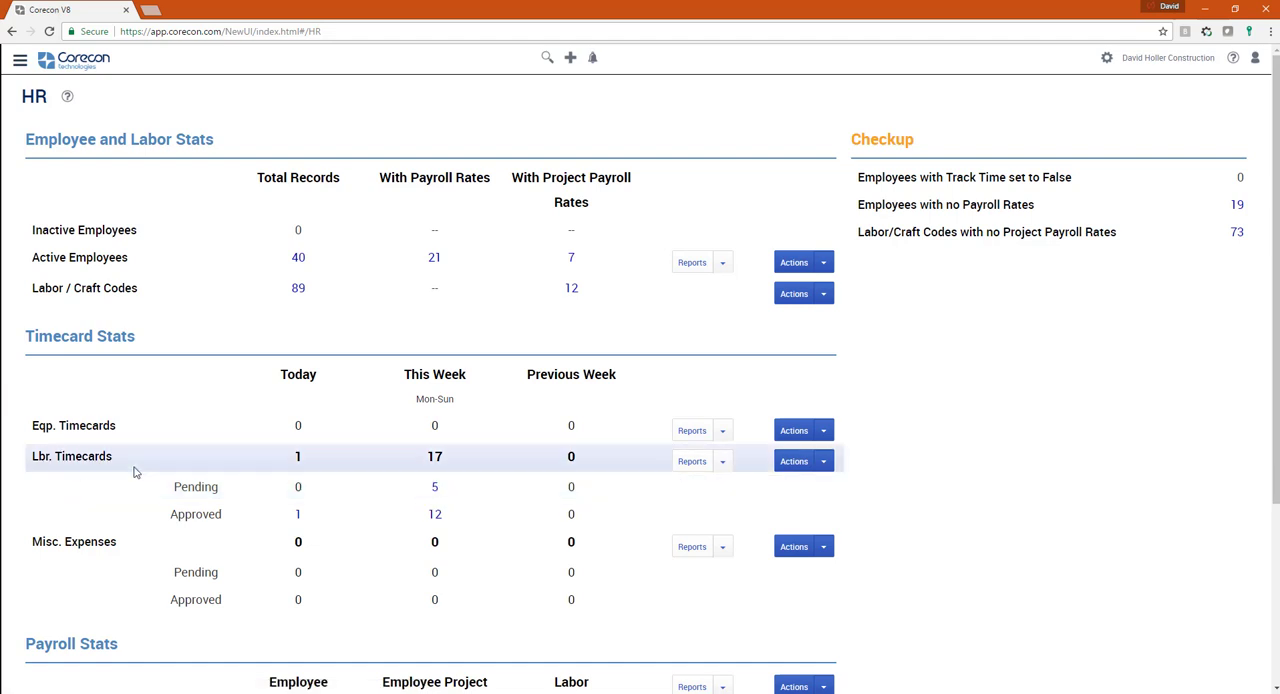
{"action": "left_click", "coordinate": [722, 463]}
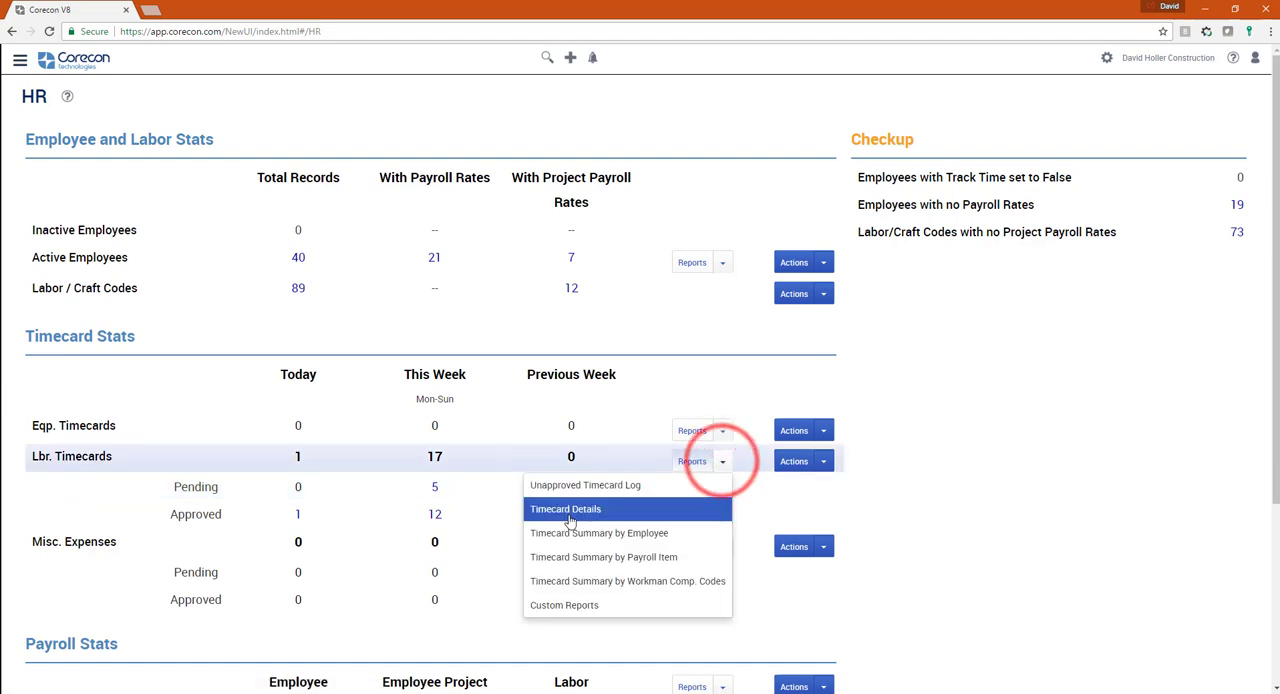
{"action": "left_click", "coordinate": [576, 537]}
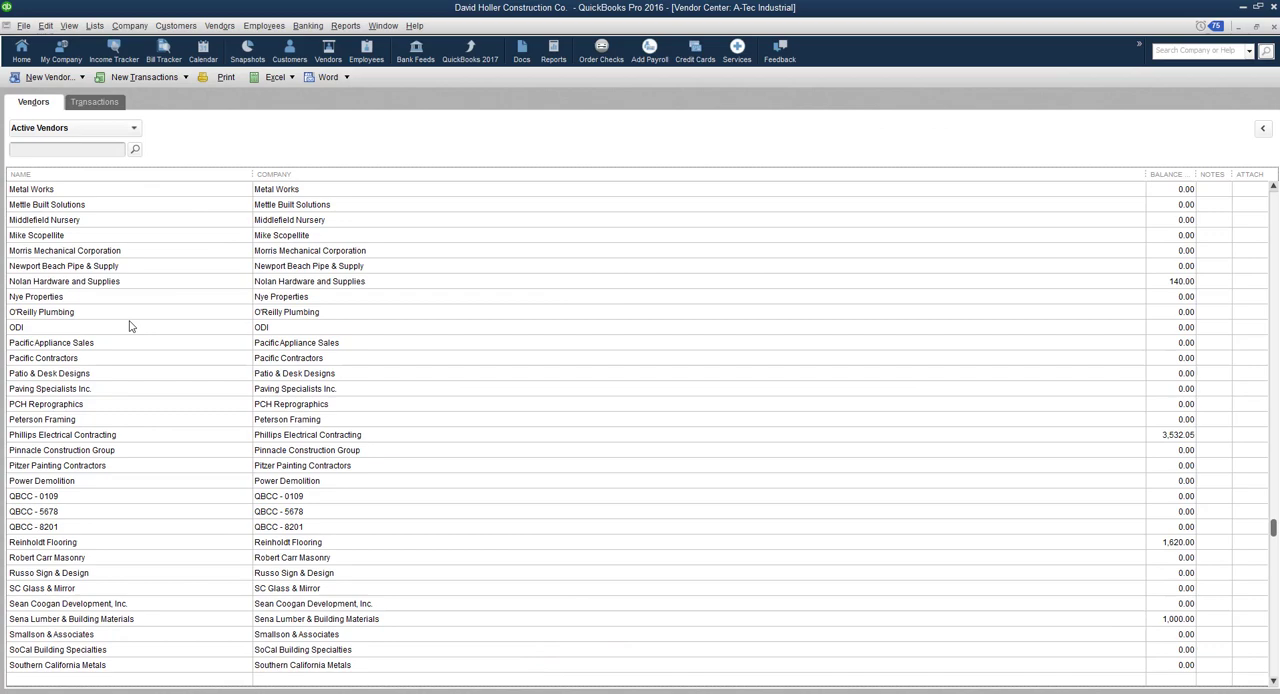
- Switch to QuickBooks Pro, look through the active vendors and open the item list
{"action": "scroll", "coordinate": [130, 327], "scroll_direction": "up", "scroll_amount": 20}
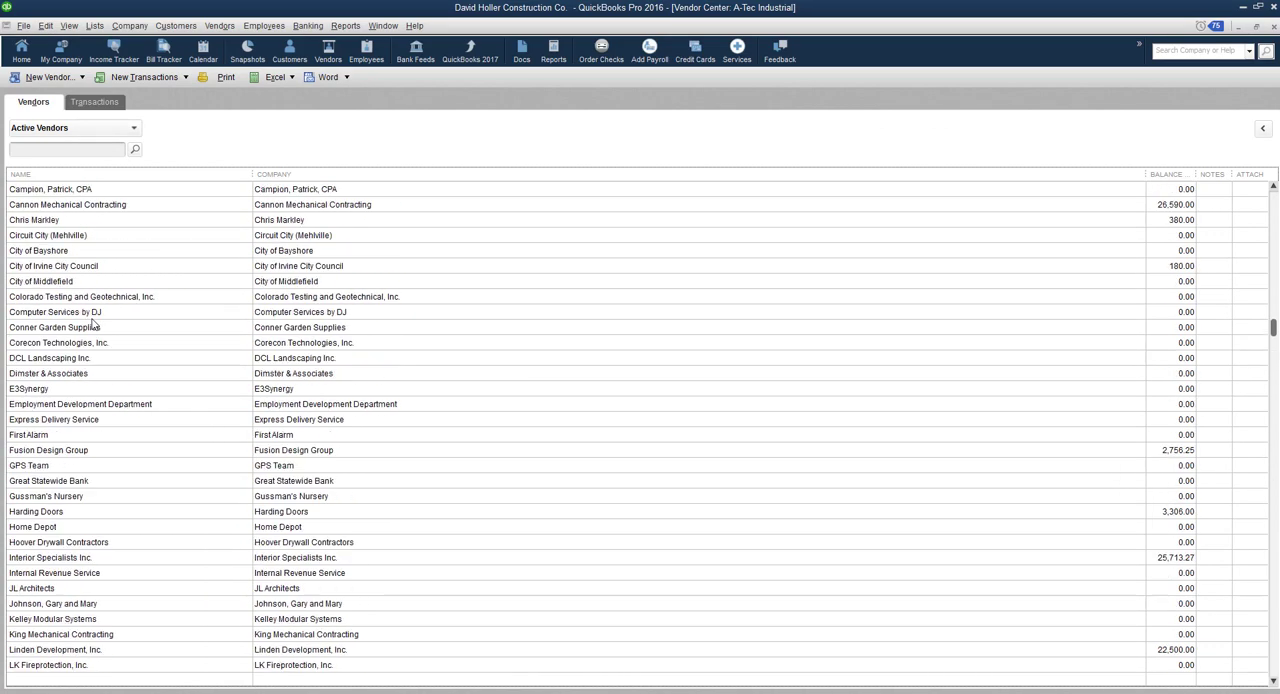
{"action": "scroll", "coordinate": [92, 325], "scroll_direction": "up", "scroll_amount": 3}
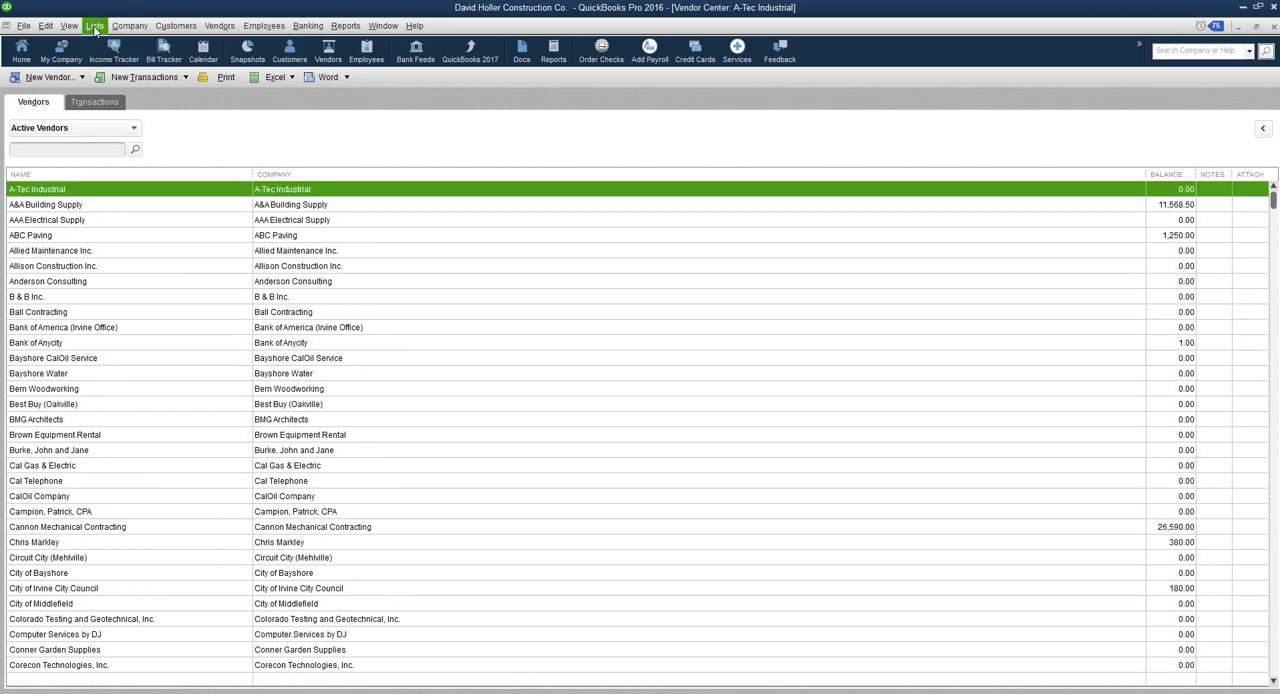
{"action": "left_click", "coordinate": [94, 26]}
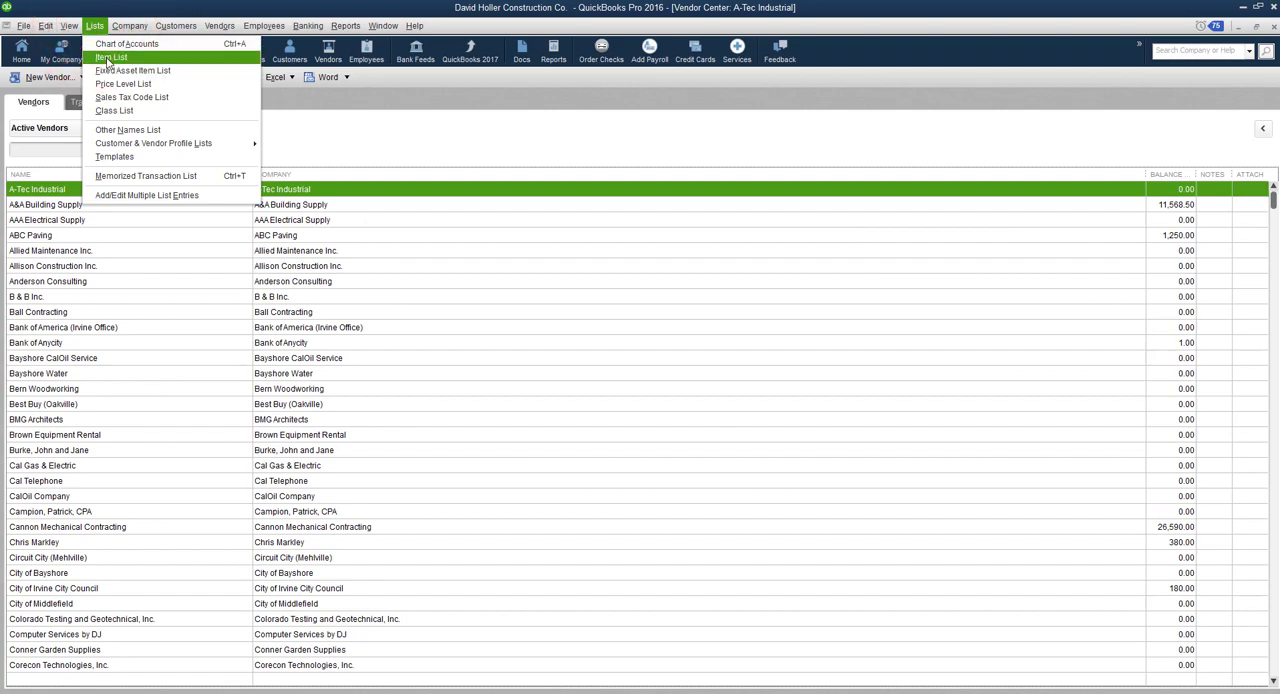
{"action": "left_click", "coordinate": [108, 57]}
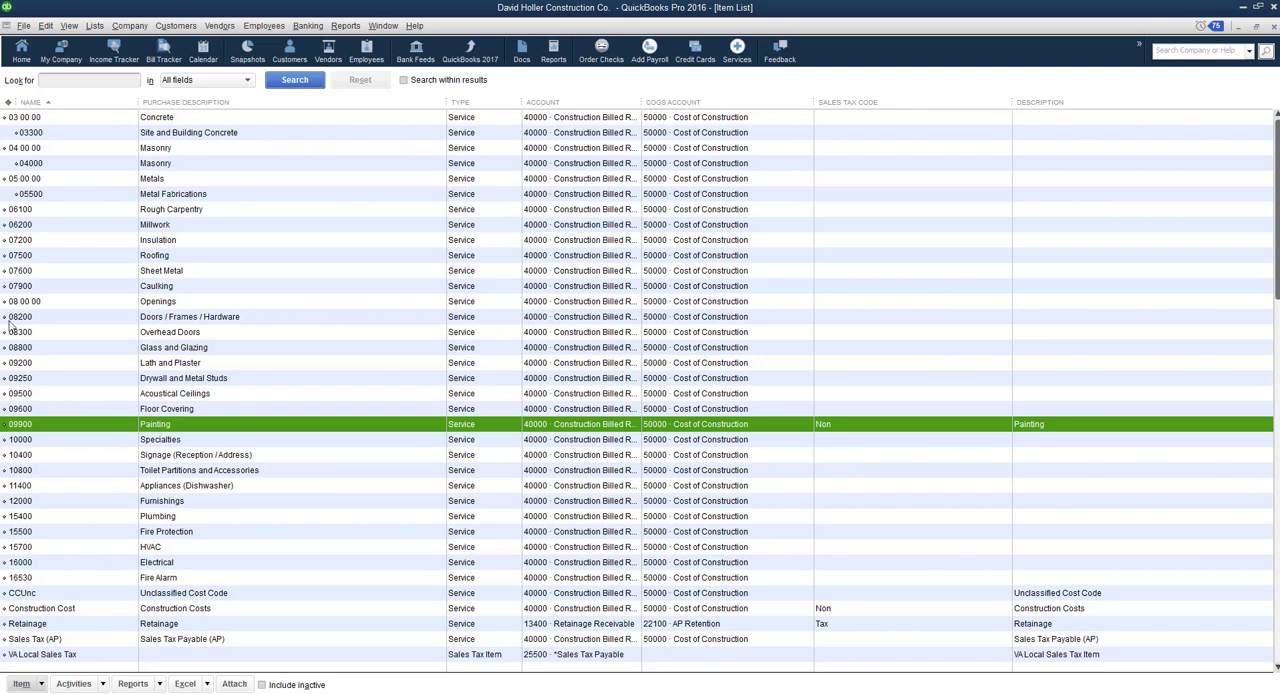
{"action": "left_click", "coordinate": [117, 322]}
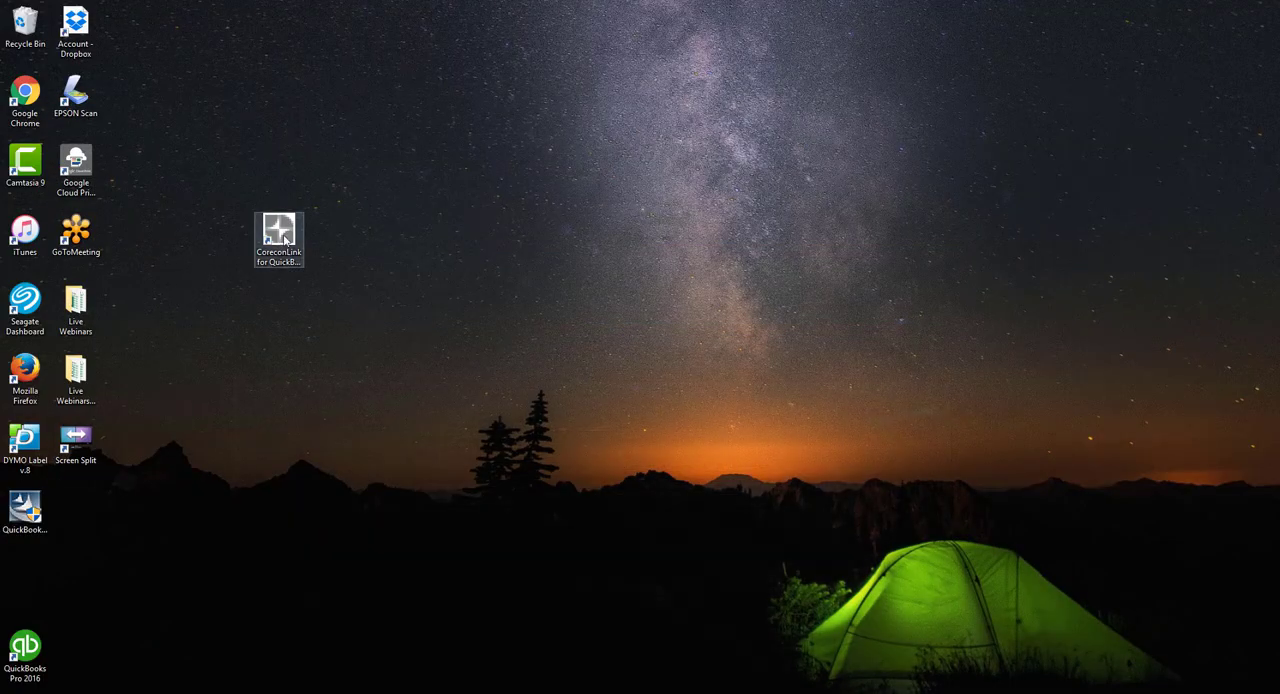
- Open CoreconLink for QuickBooks, log in with the saved credentials and connect to AAA New Live QB Data link to Corecon E3-DGH
{"action": "double_click", "coordinate": [280, 236]}
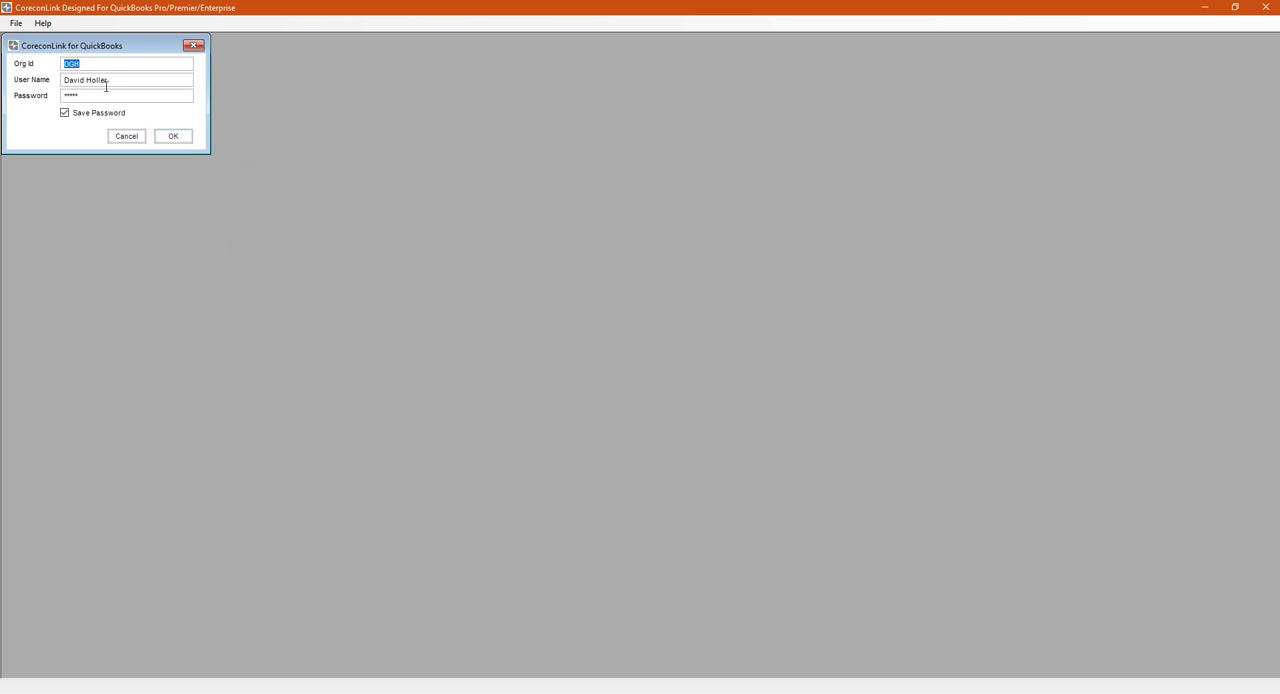
{"action": "left_click", "coordinate": [173, 136]}
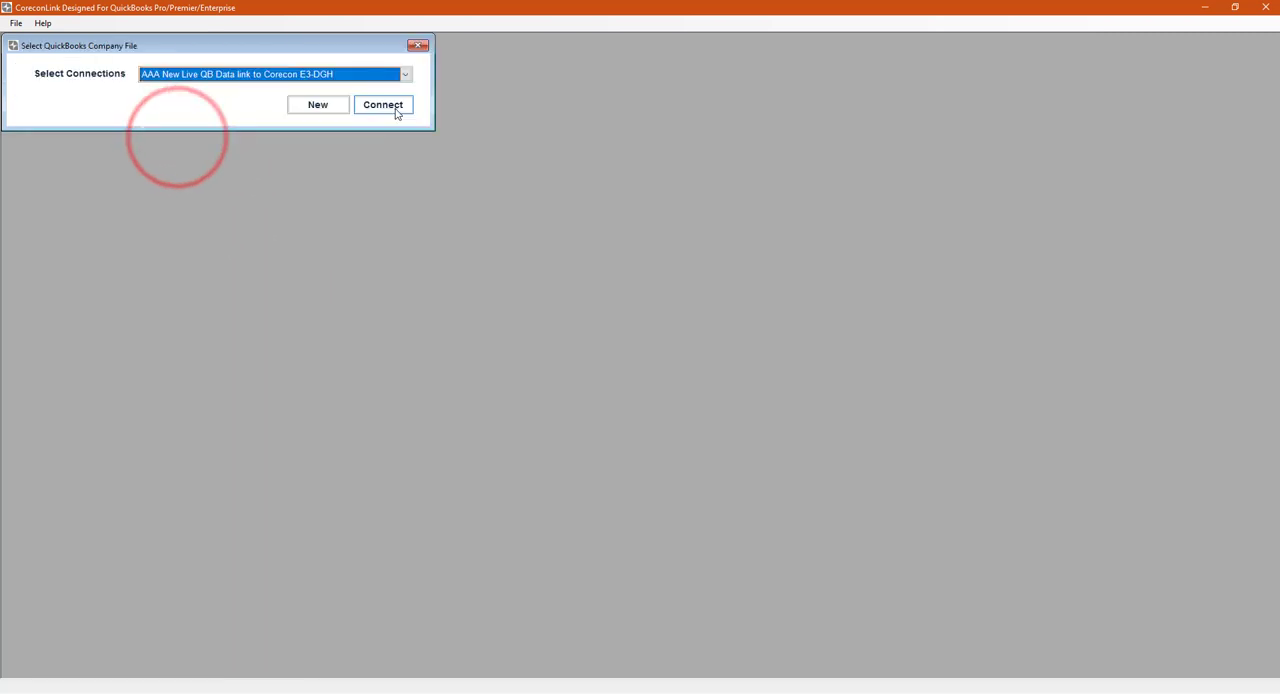
{"action": "left_click", "coordinate": [396, 112]}
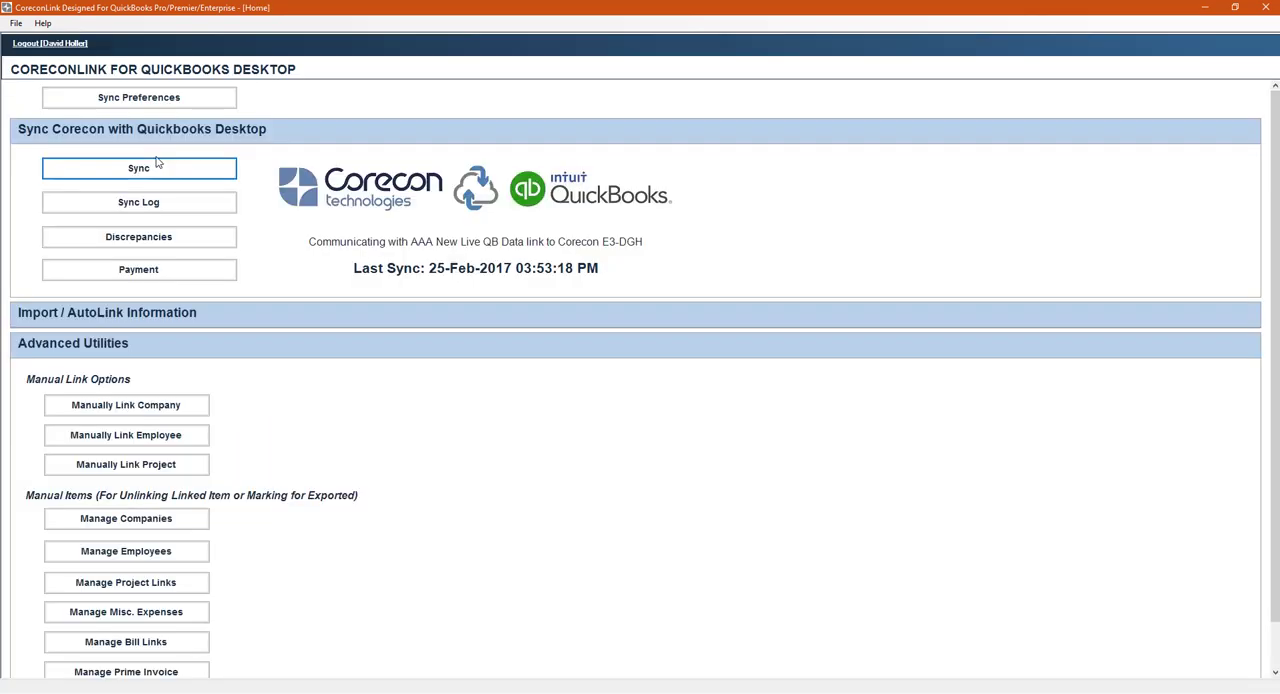
- Start the Sync Wizard with the export options for approved contracts, companies, bills, expenses, prime invoices, employees and timecards
{"action": "left_click", "coordinate": [142, 172]}
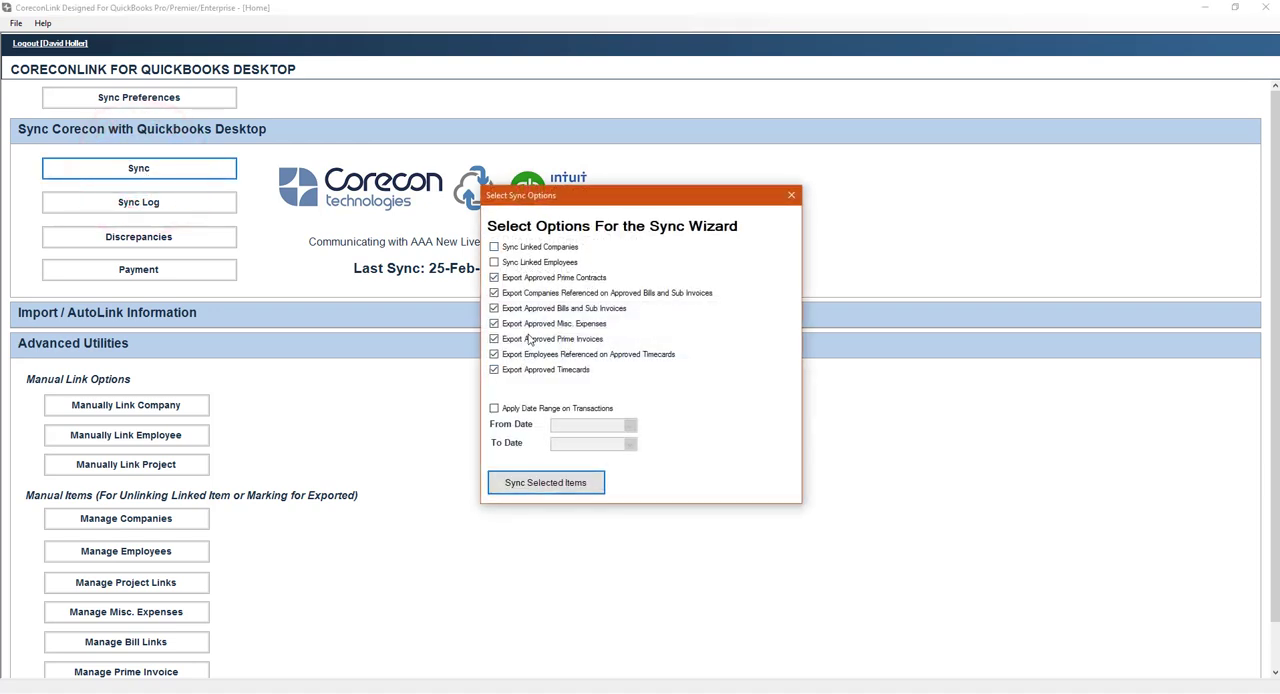
{"action": "left_click", "coordinate": [494, 248]}
{"action": "left_click", "coordinate": [494, 262]}
{"action": "left_click", "coordinate": [494, 248]}
{"action": "left_click", "coordinate": [542, 485]}
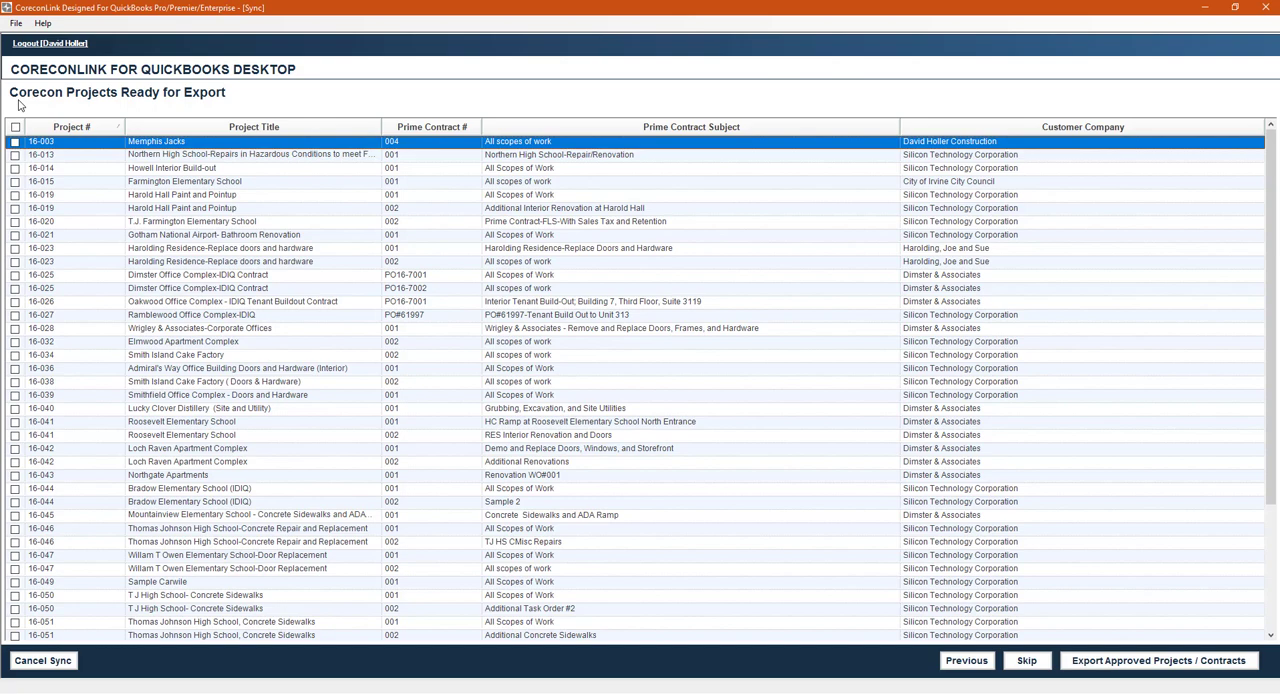
- Select only project 17-004, Greenbrier Physicians Office, prime contract 001, and export it to QuickBooks
{"action": "scroll", "coordinate": [221, 370], "scroll_direction": "down", "scroll_amount": 3}
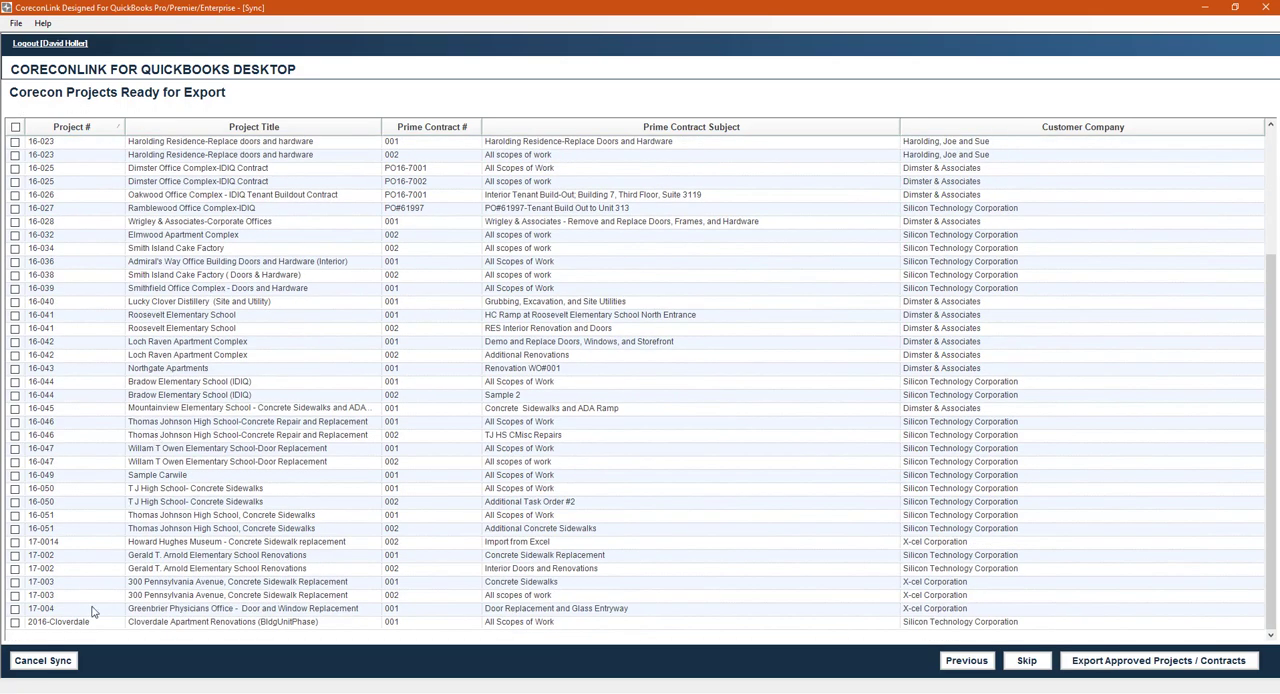
{"action": "left_click", "coordinate": [15, 609]}
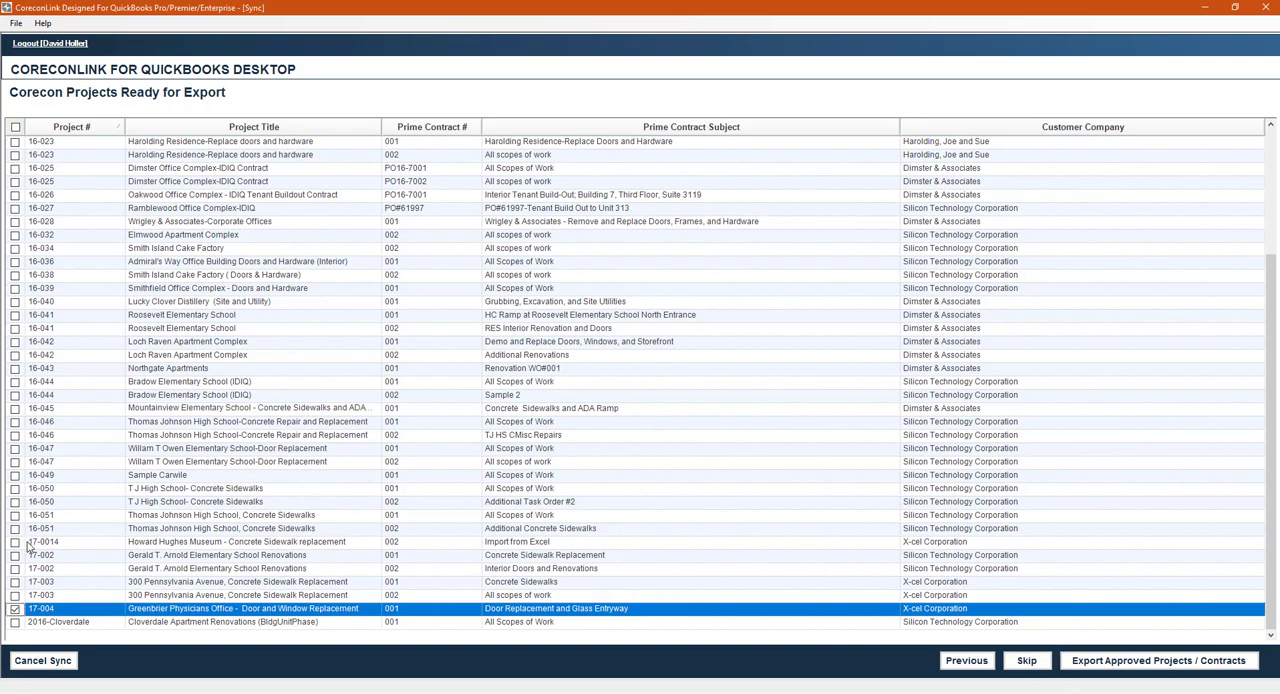
{"action": "left_click", "coordinate": [15, 126]}
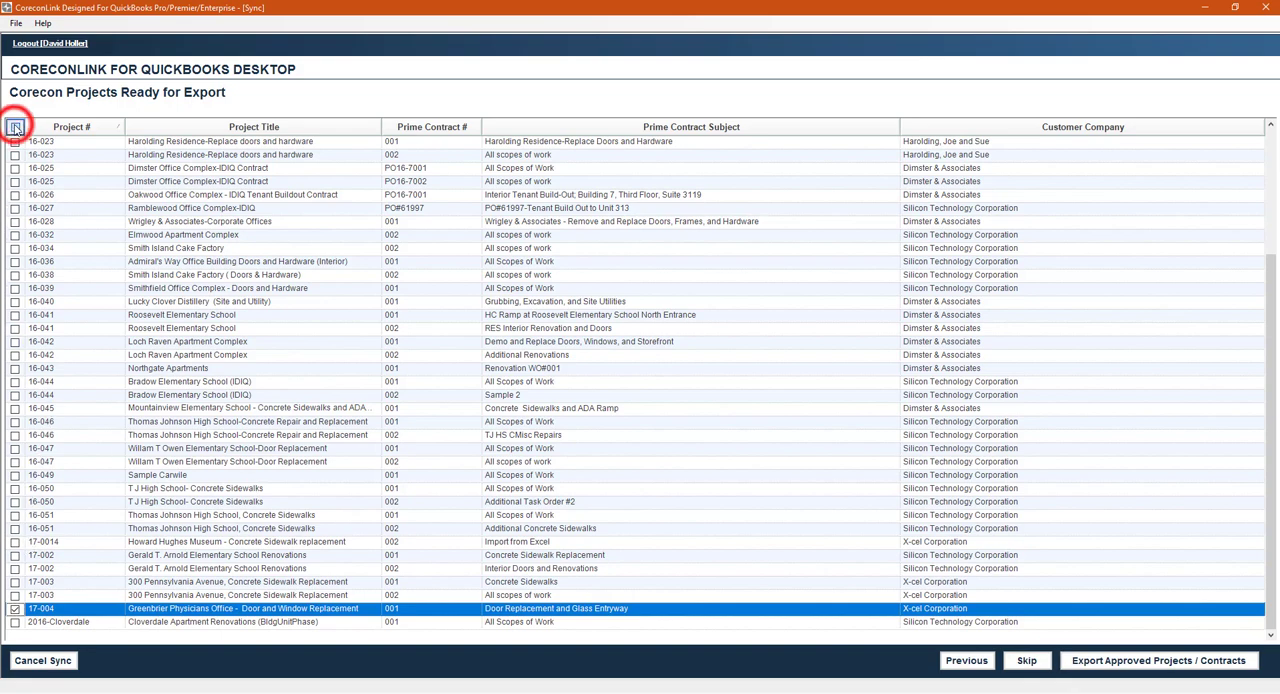
{"action": "left_click", "coordinate": [15, 126]}
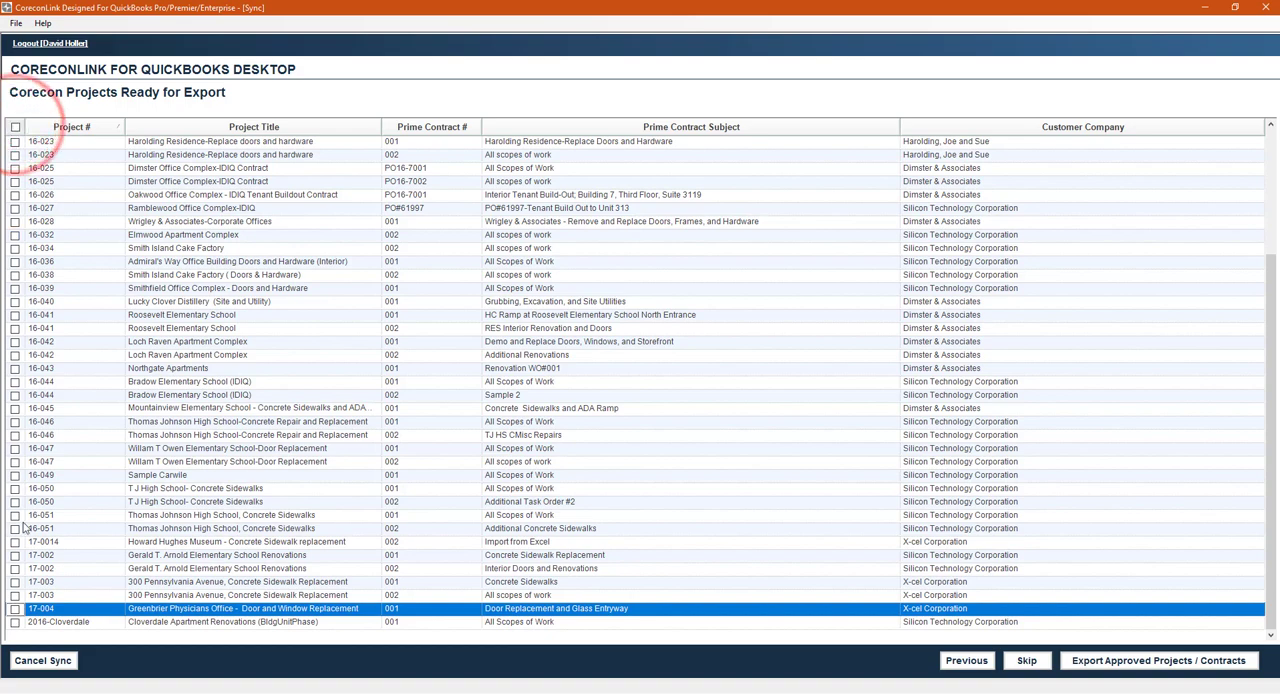
{"action": "left_click", "coordinate": [15, 609]}
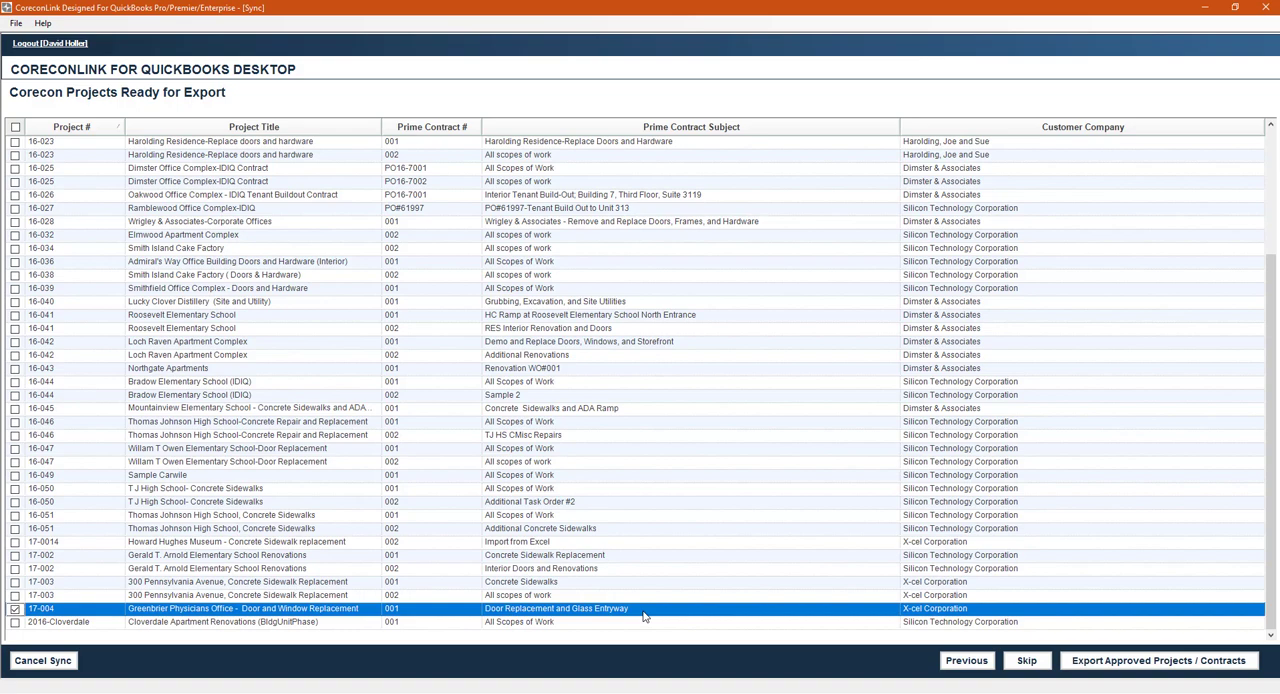
{"action": "left_click", "coordinate": [1107, 668]}
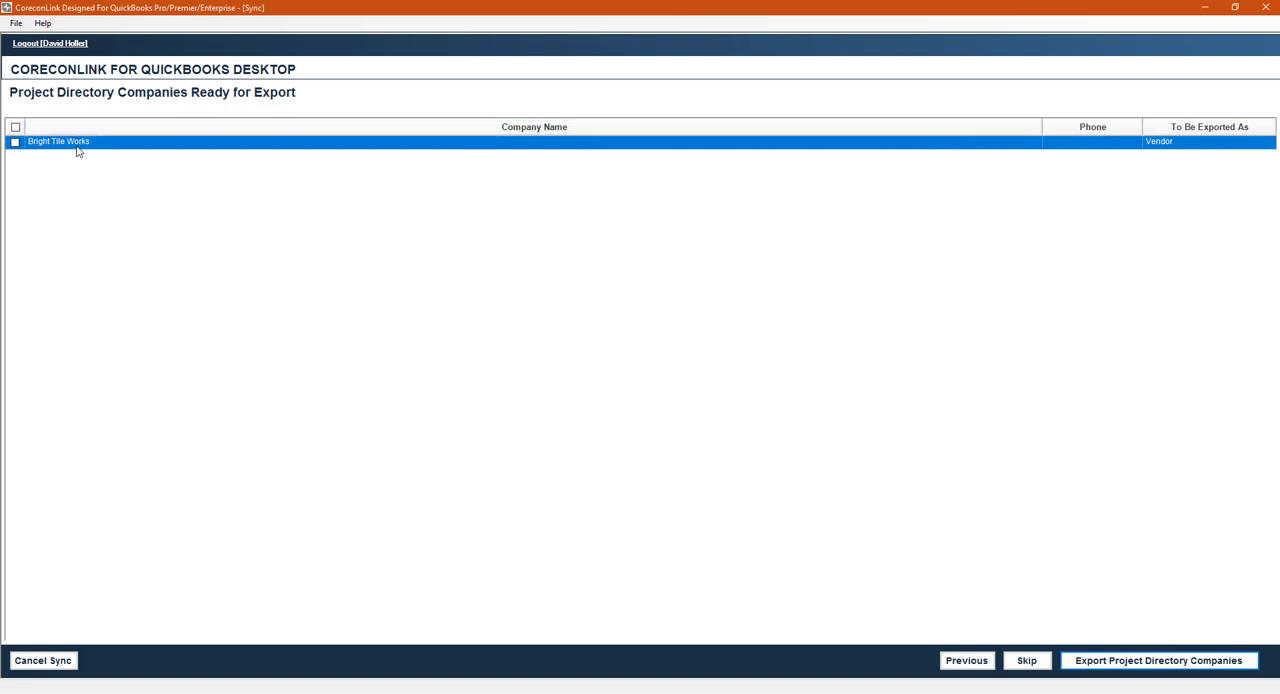
- Export Bright Tile Works as a vendor, plus project 17-004's bill 12345 and sub invoices 17004-001 and 17004-010
{"action": "left_click", "coordinate": [15, 142]}
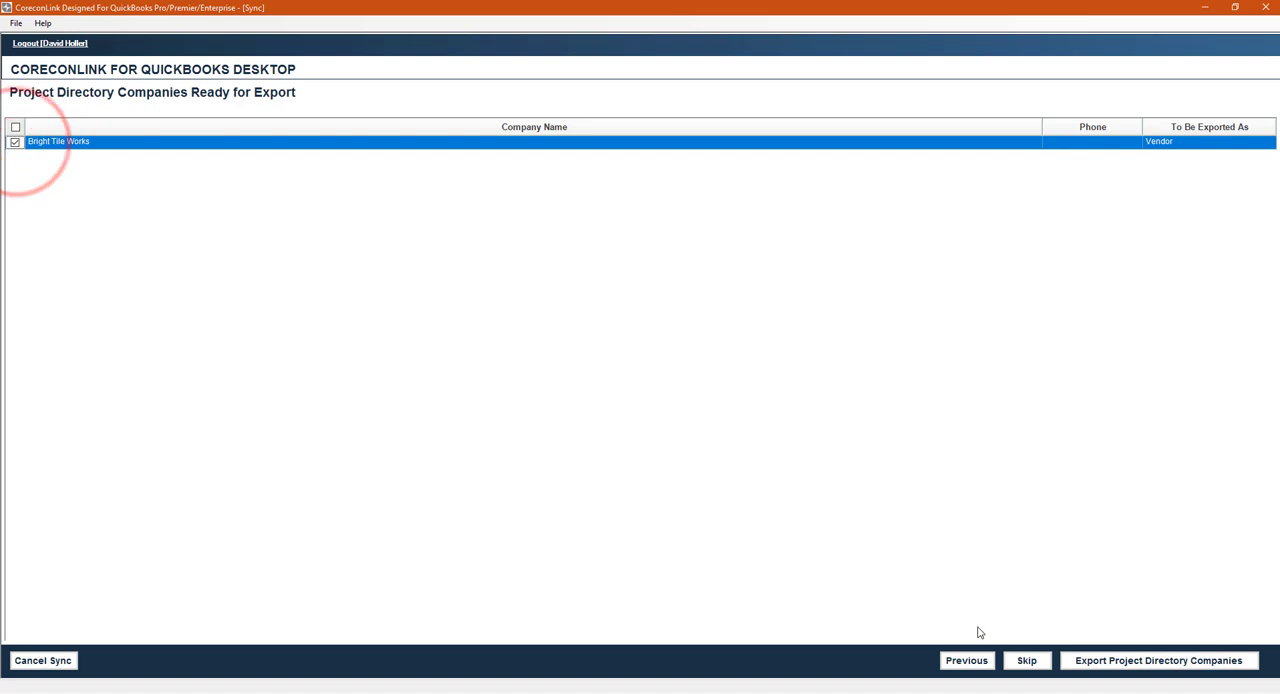
{"action": "left_click", "coordinate": [1122, 661]}
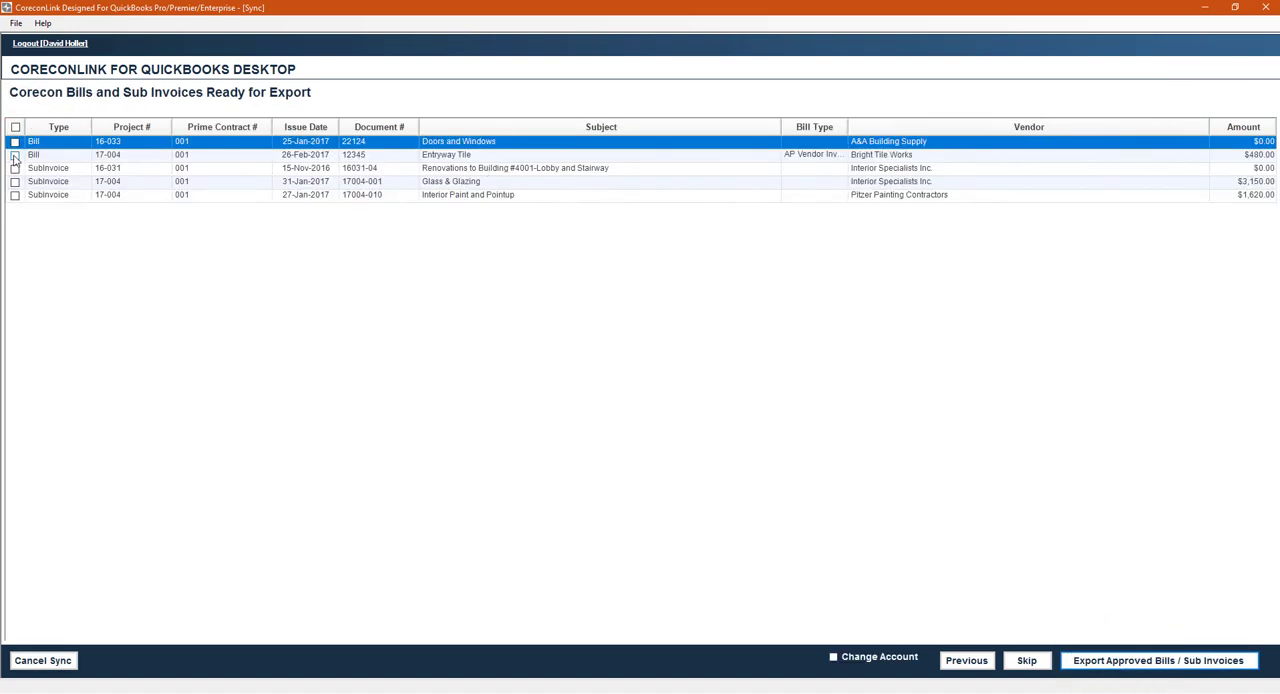
{"action": "left_click", "coordinate": [15, 155]}
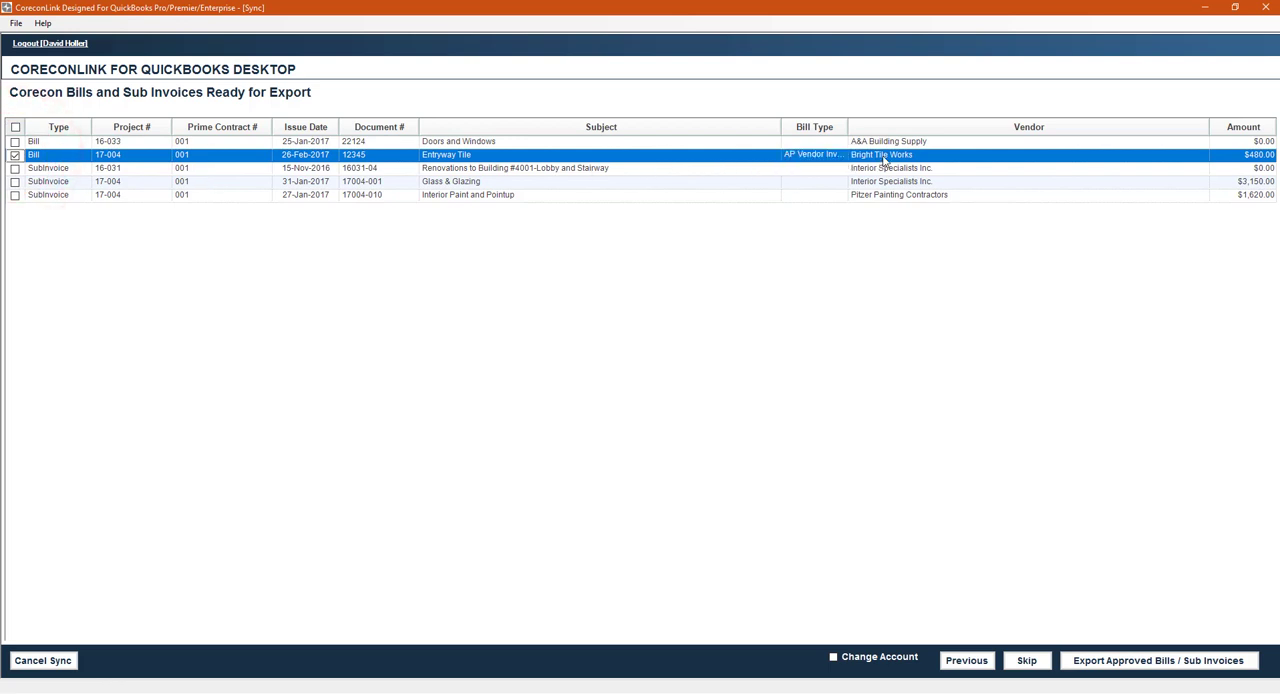
{"action": "left_click", "coordinate": [15, 182]}
{"action": "left_click", "coordinate": [15, 195]}
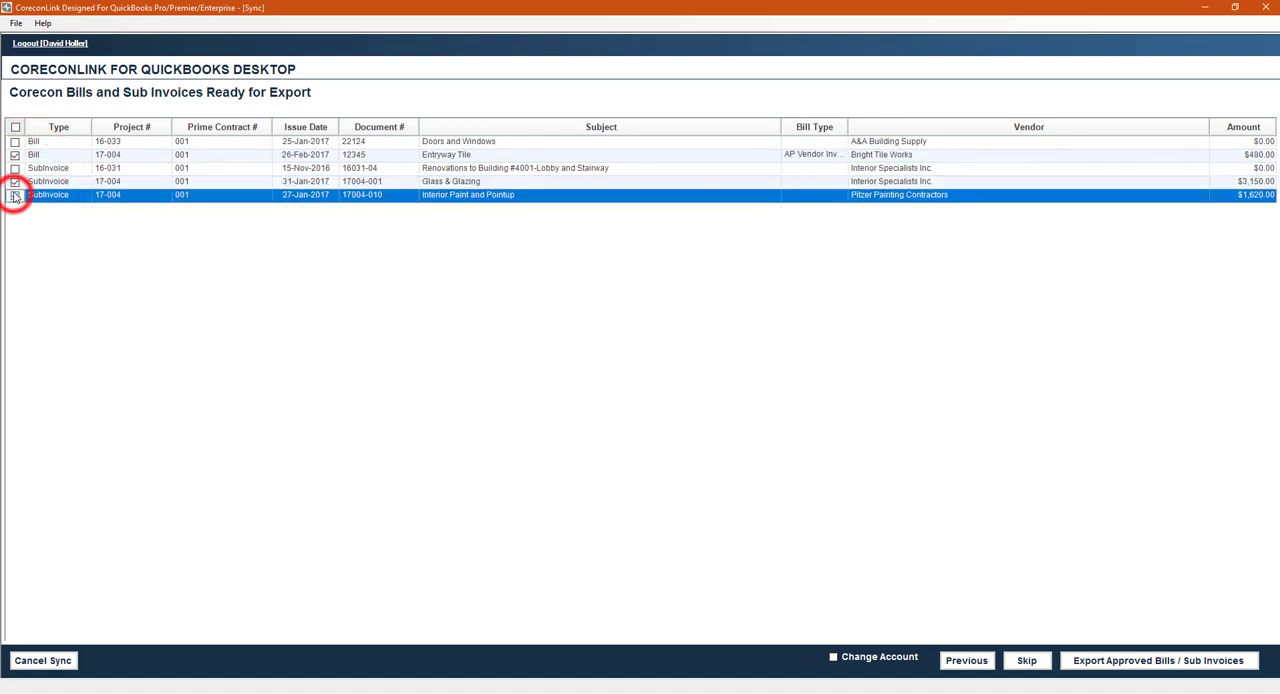
{"action": "left_click", "coordinate": [1090, 665]}
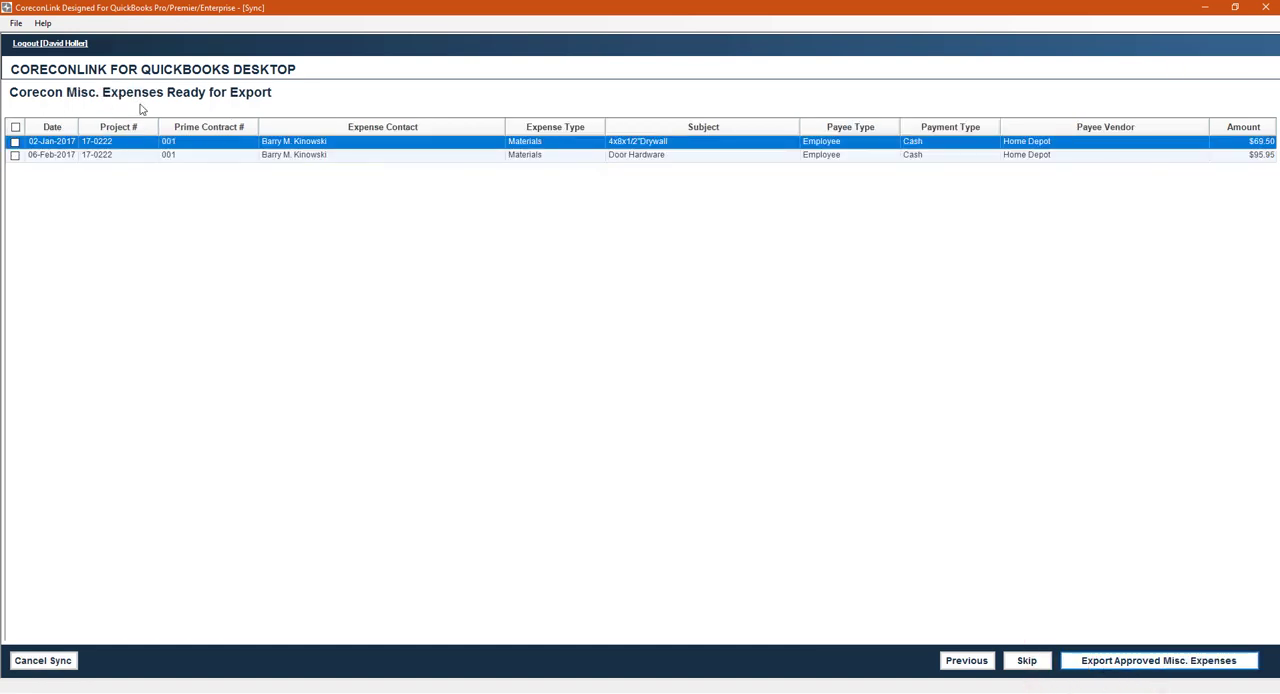
- Skip the exports of miscellaneous expenses, prime invoices and employees
{"action": "left_click", "coordinate": [1027, 662]}
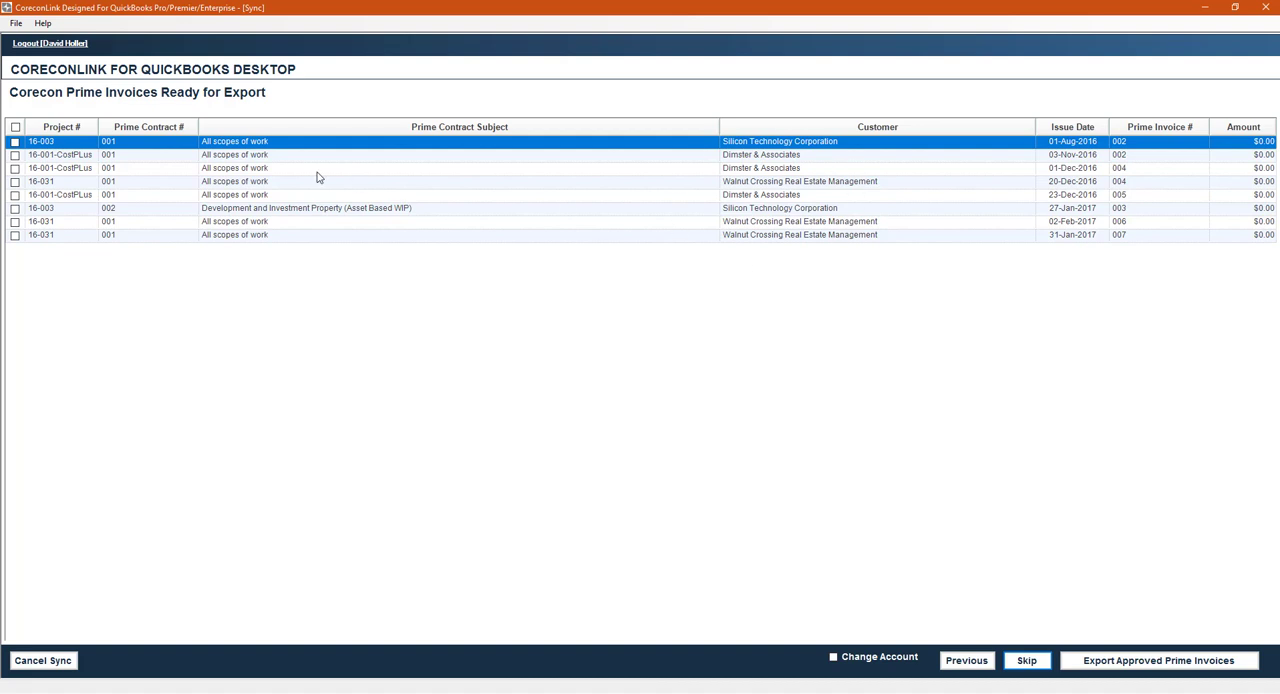
{"action": "left_click", "coordinate": [1037, 659]}
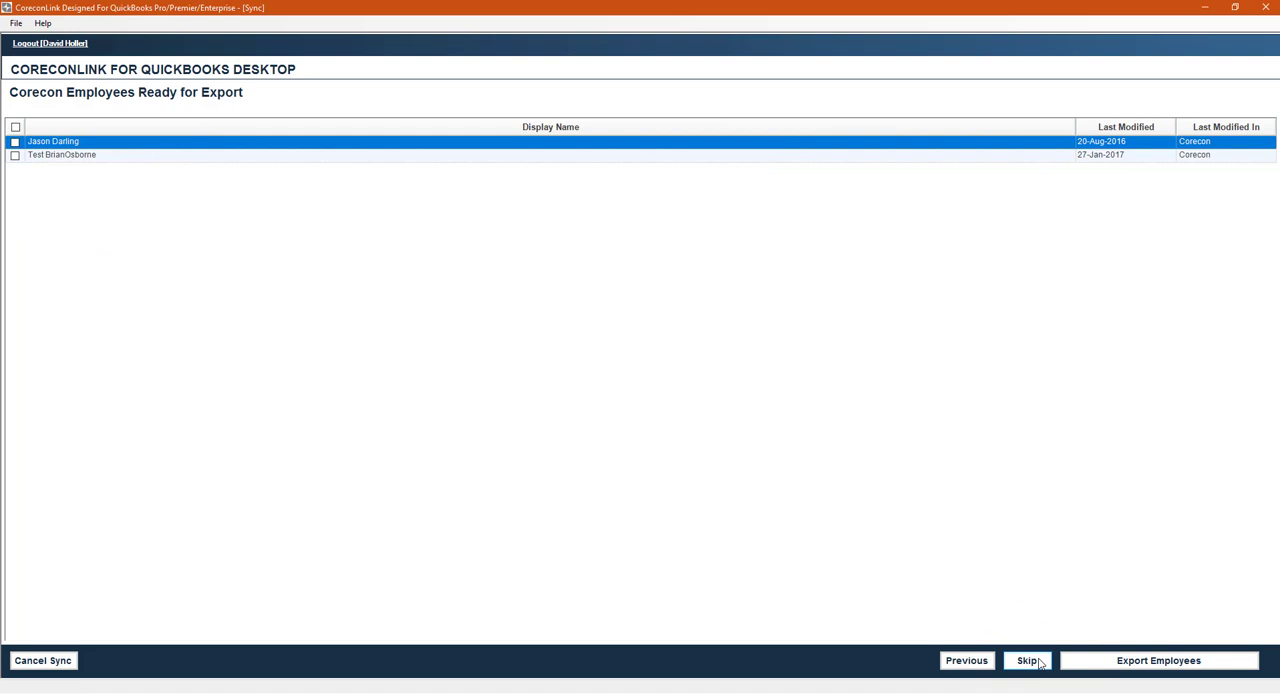
{"action": "left_click", "coordinate": [1032, 664]}
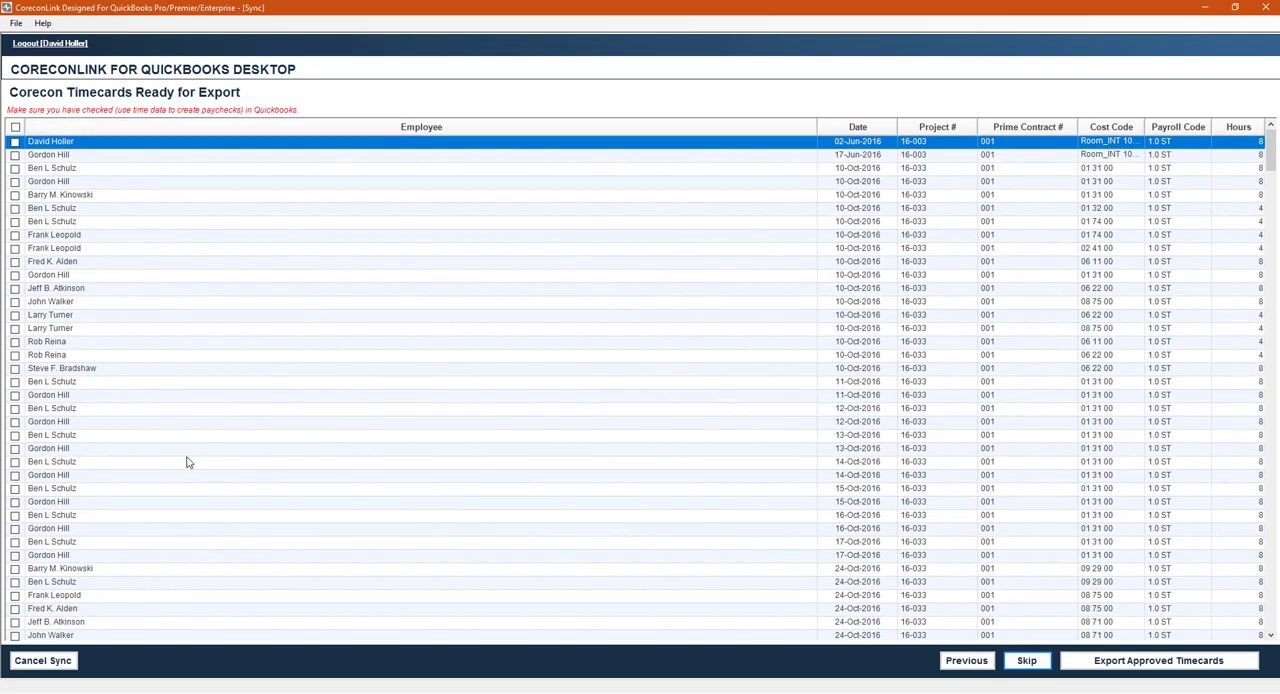
- Sort the timecards by project number and export the 17-004 timecards dated 09-Jan-2017 through 13-Jan-2017
{"action": "left_click", "coordinate": [934, 127]}
{"action": "scroll", "coordinate": [929, 528], "scroll_direction": "down", "scroll_amount": 15}
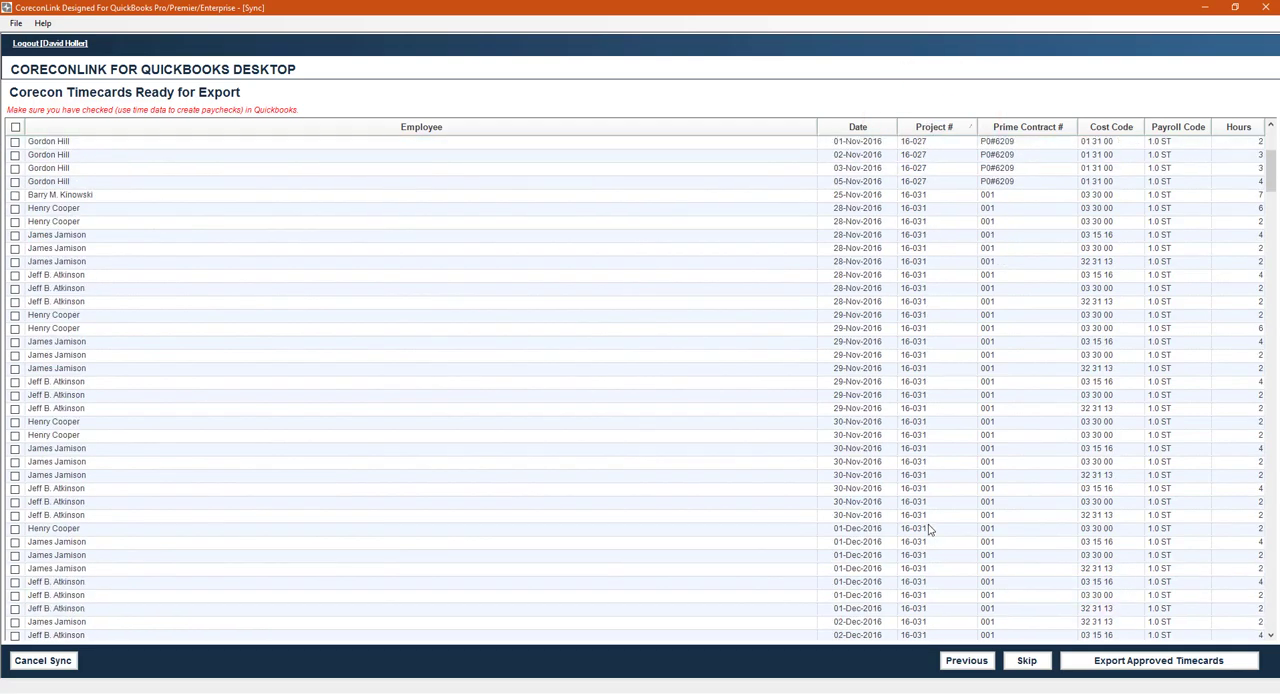
{"action": "scroll", "coordinate": [937, 571], "scroll_direction": "down", "scroll_amount": 20}
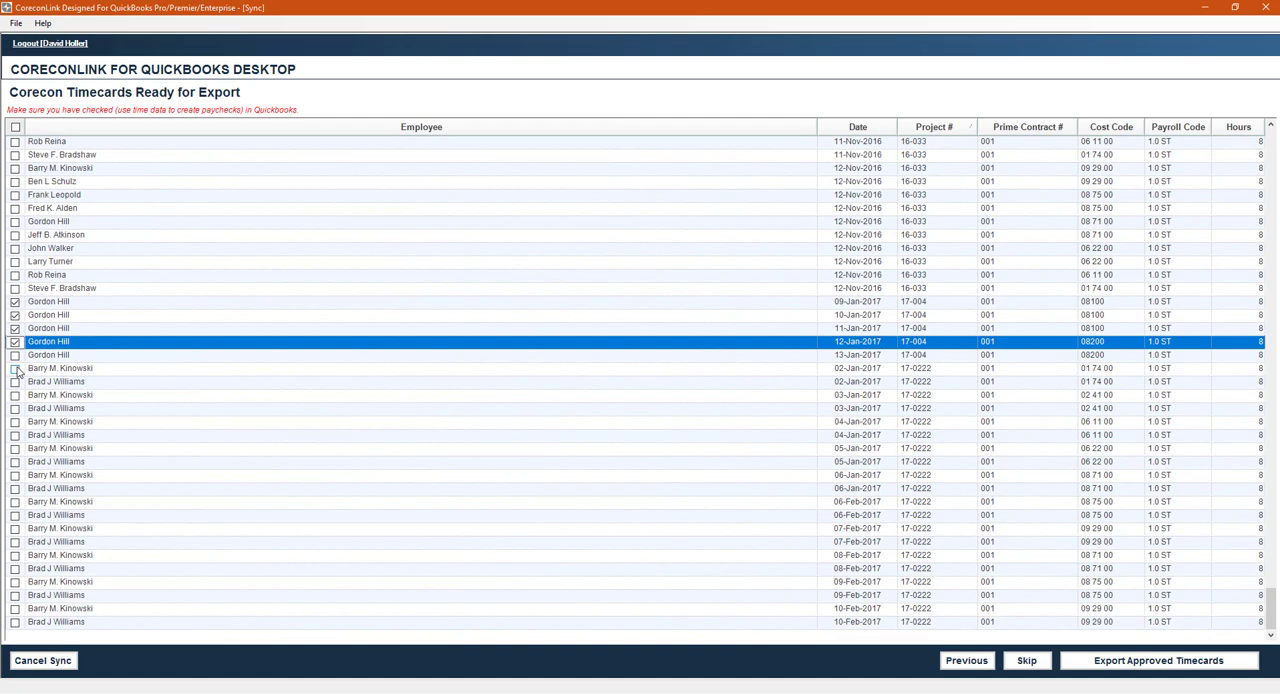
{"action": "left_click", "coordinate": [15, 355]}
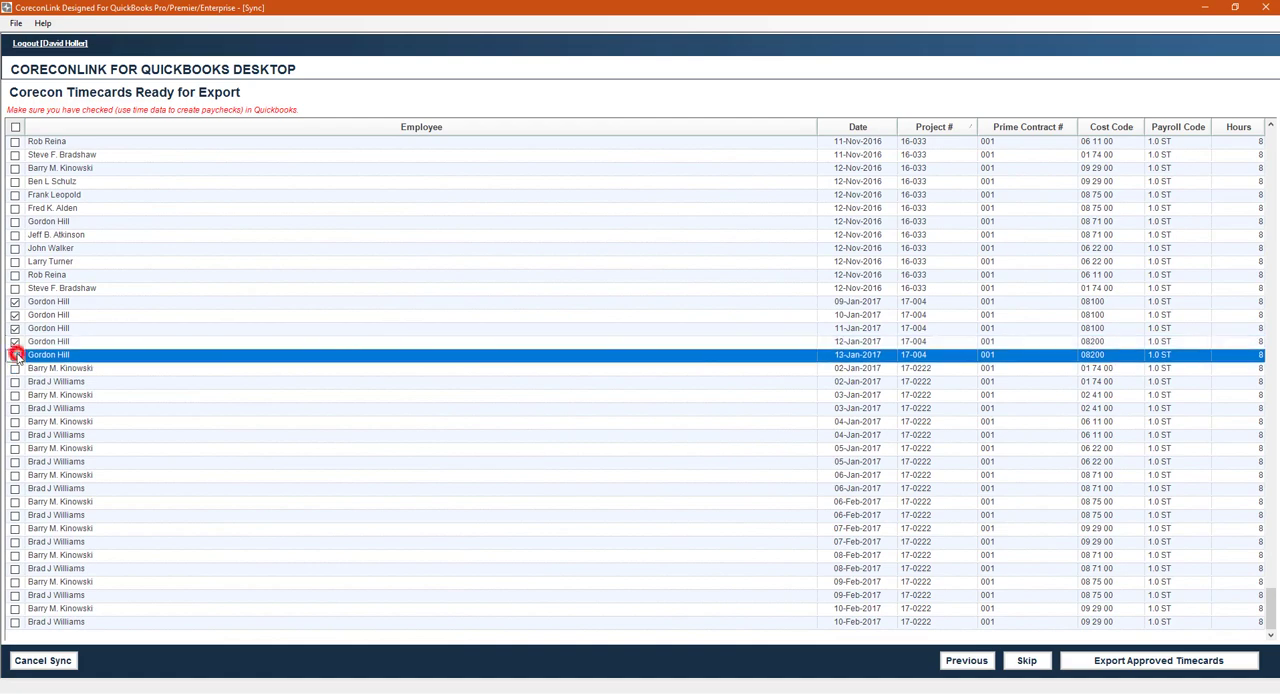
{"action": "left_click", "coordinate": [1125, 662]}
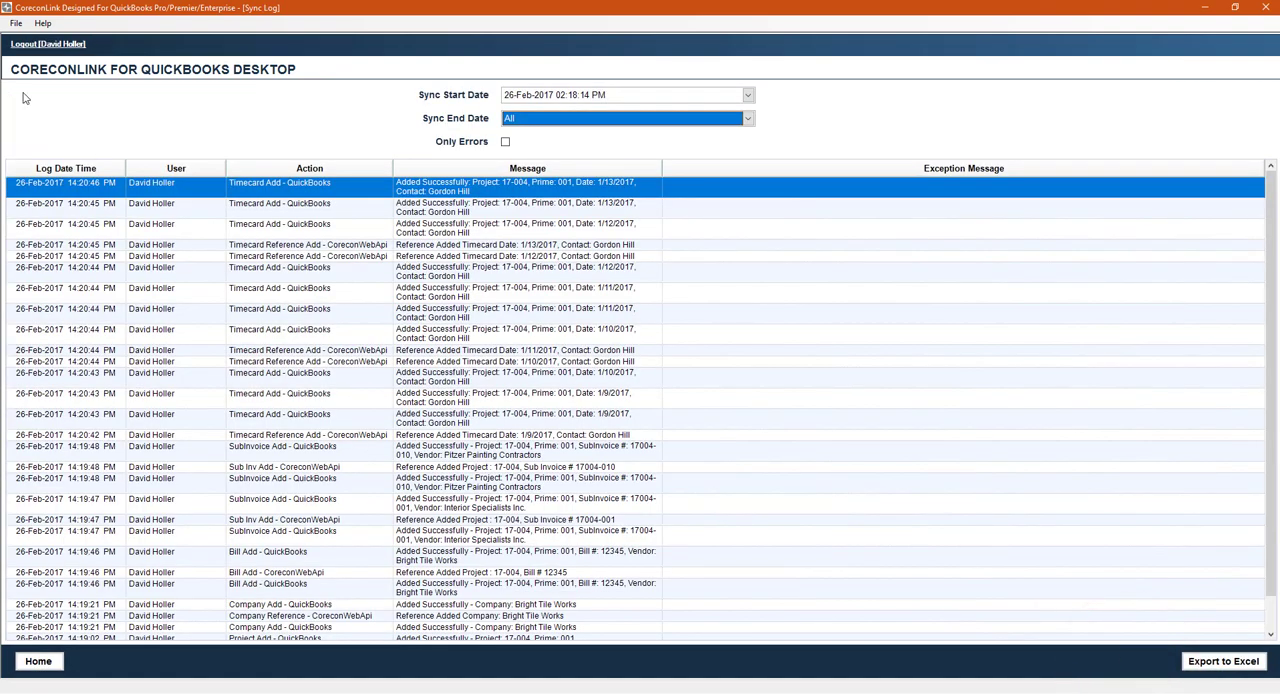
- Review the sync log for the 26-Feb-2017 02:18:14 PM sync, check it for errors only, and return to the CoreconLink home page
{"action": "scroll", "coordinate": [552, 417], "scroll_direction": "down", "scroll_amount": 3}
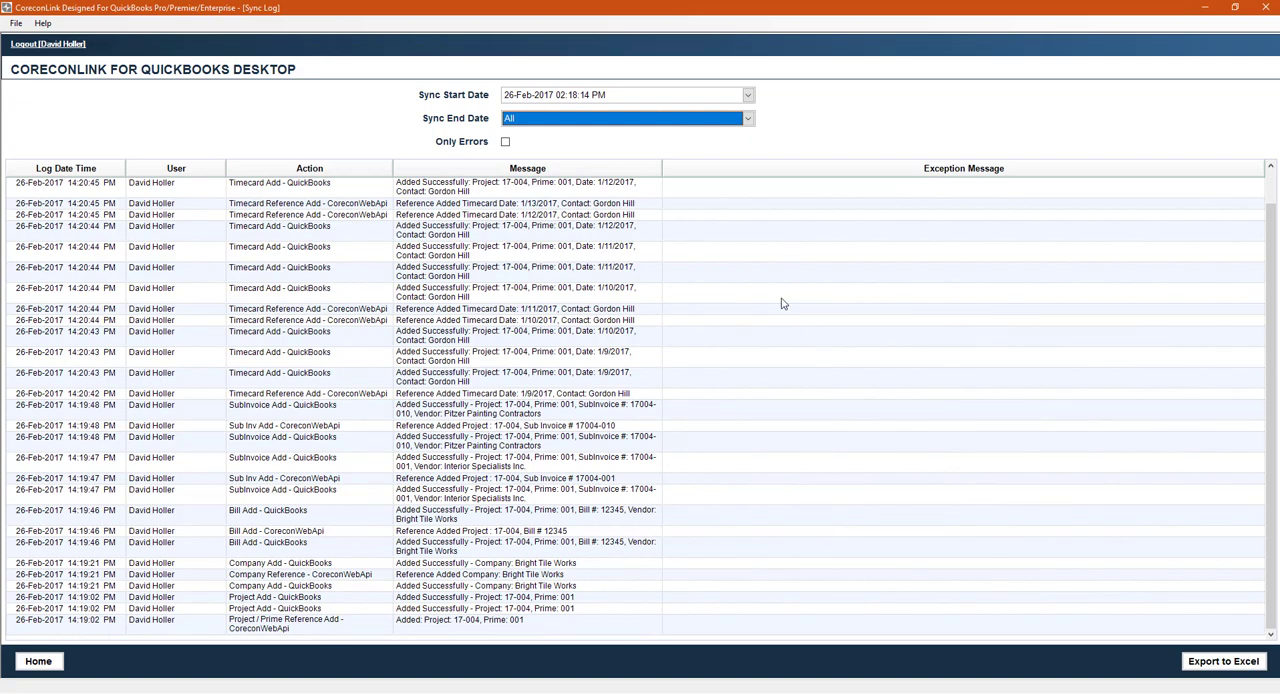
{"action": "scroll", "coordinate": [782, 300], "scroll_direction": "up", "scroll_amount": 3}
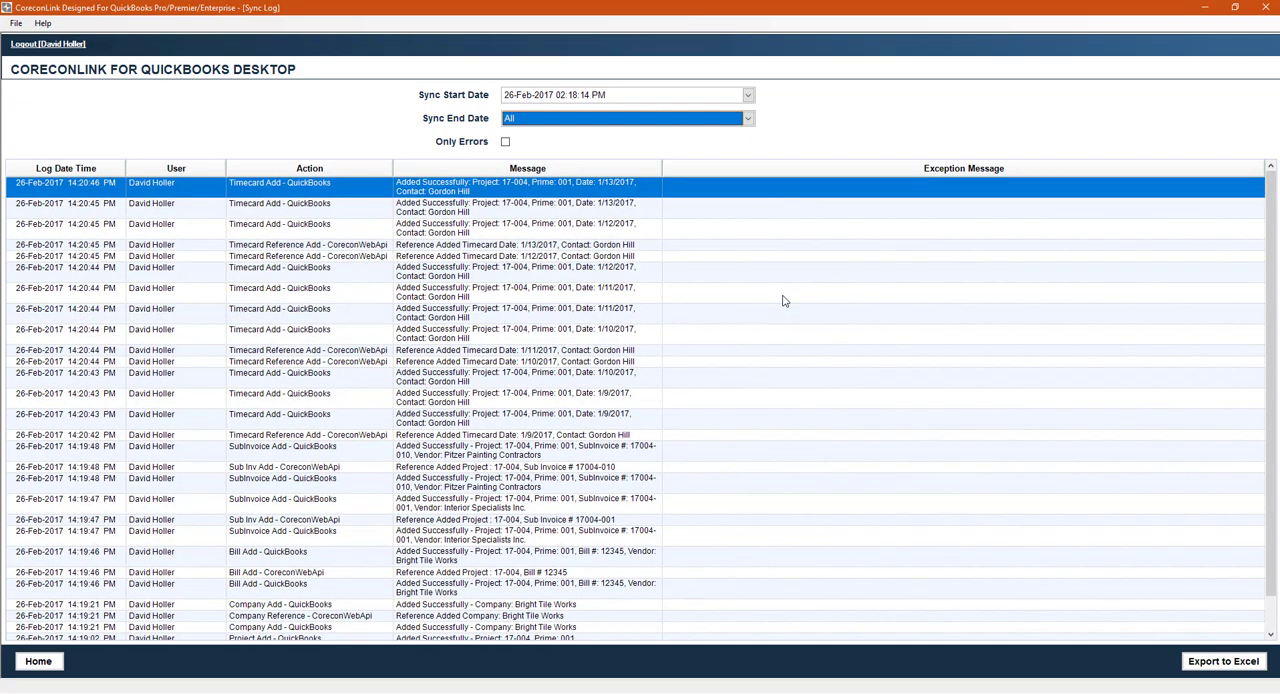
{"action": "left_click", "coordinate": [506, 143]}
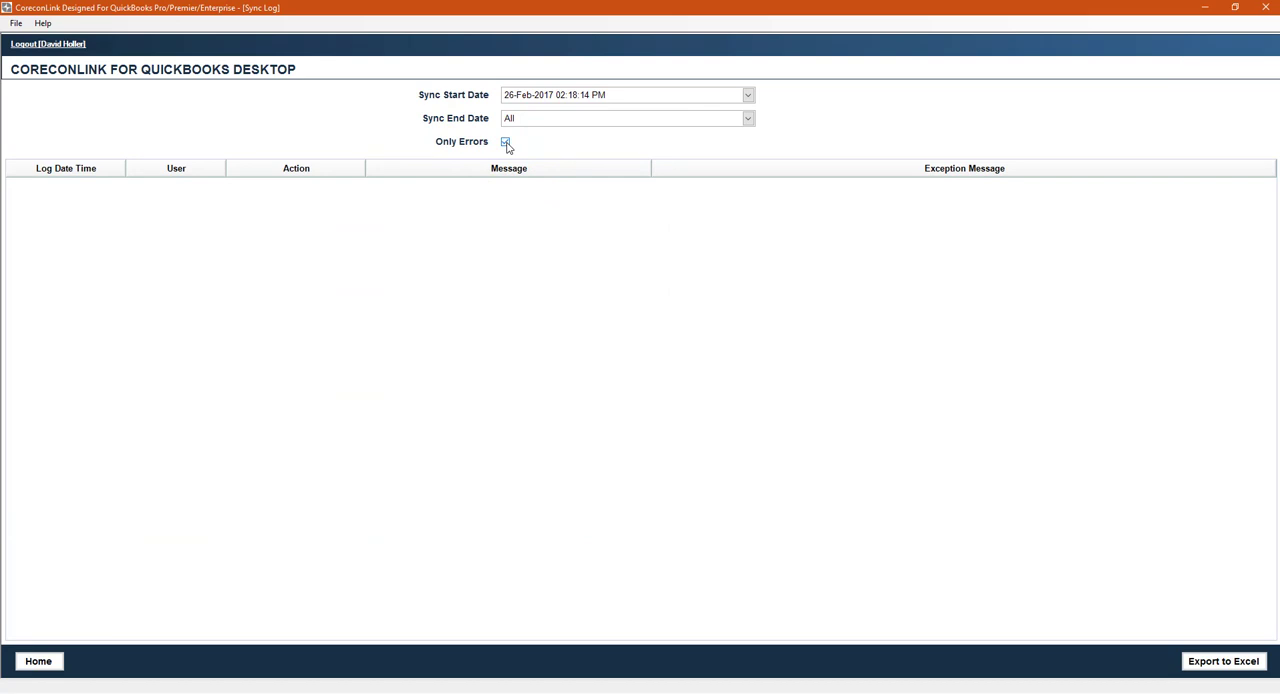
{"action": "left_click", "coordinate": [506, 143]}
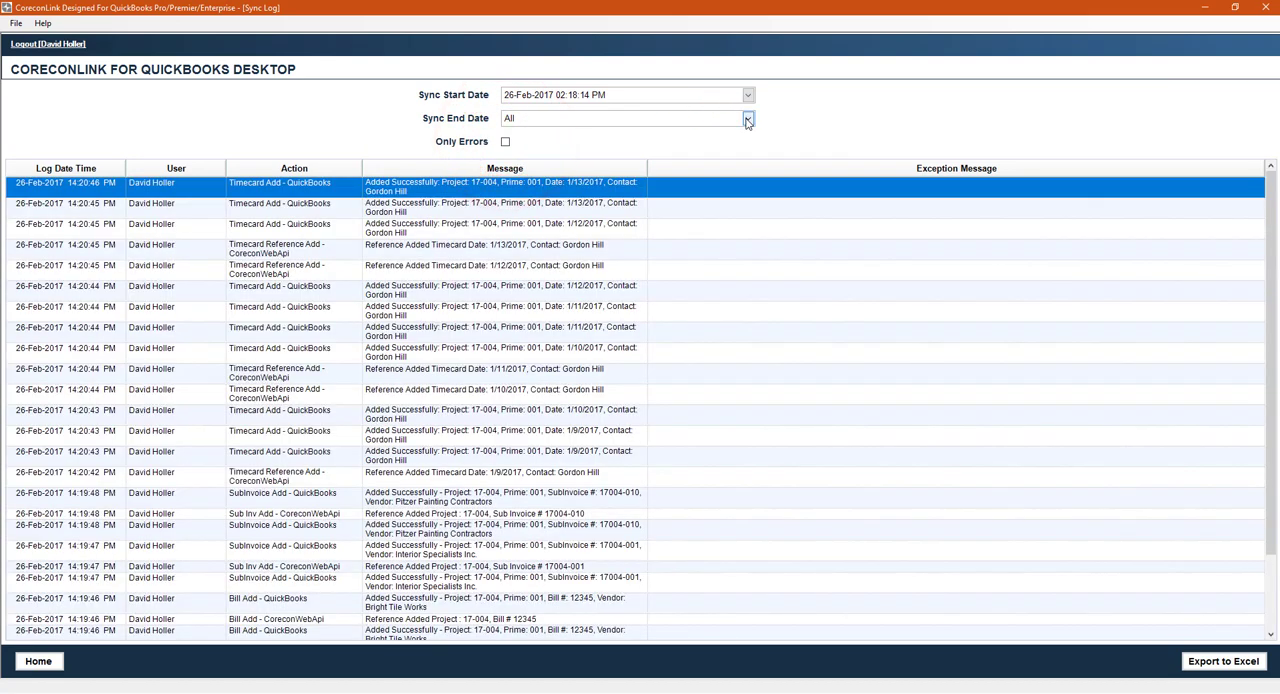
{"action": "left_click", "coordinate": [748, 95]}
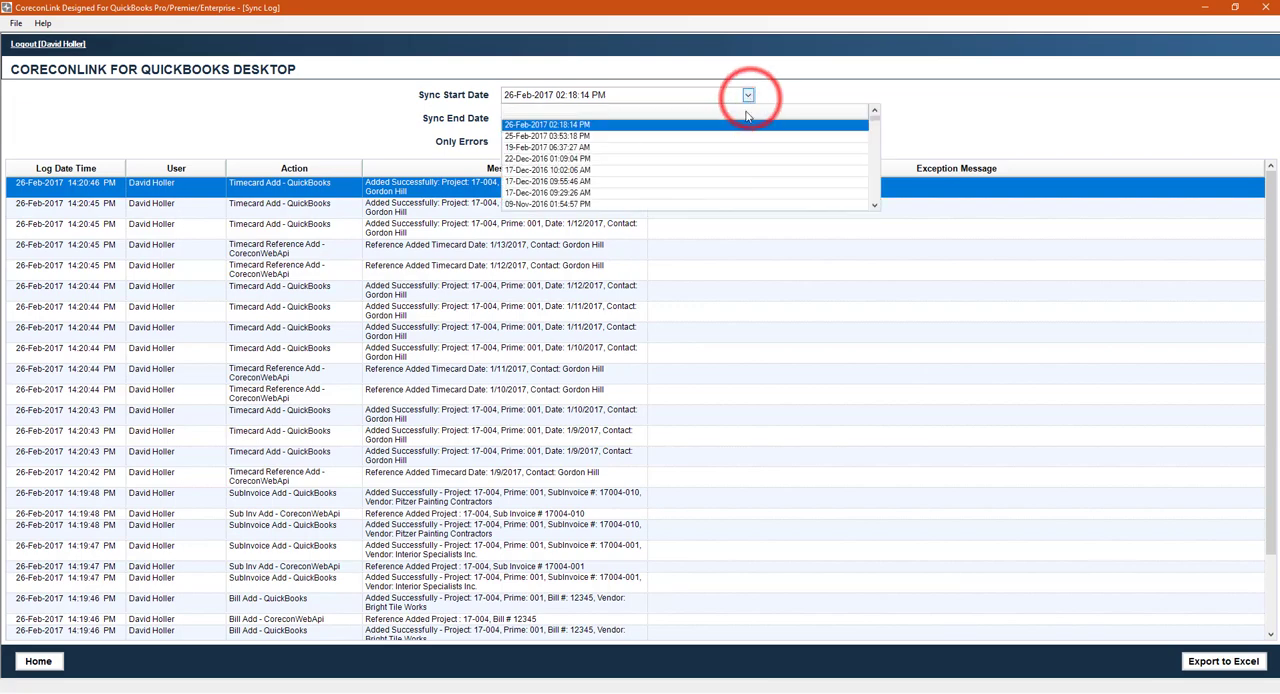
{"action": "left_click", "coordinate": [627, 124]}
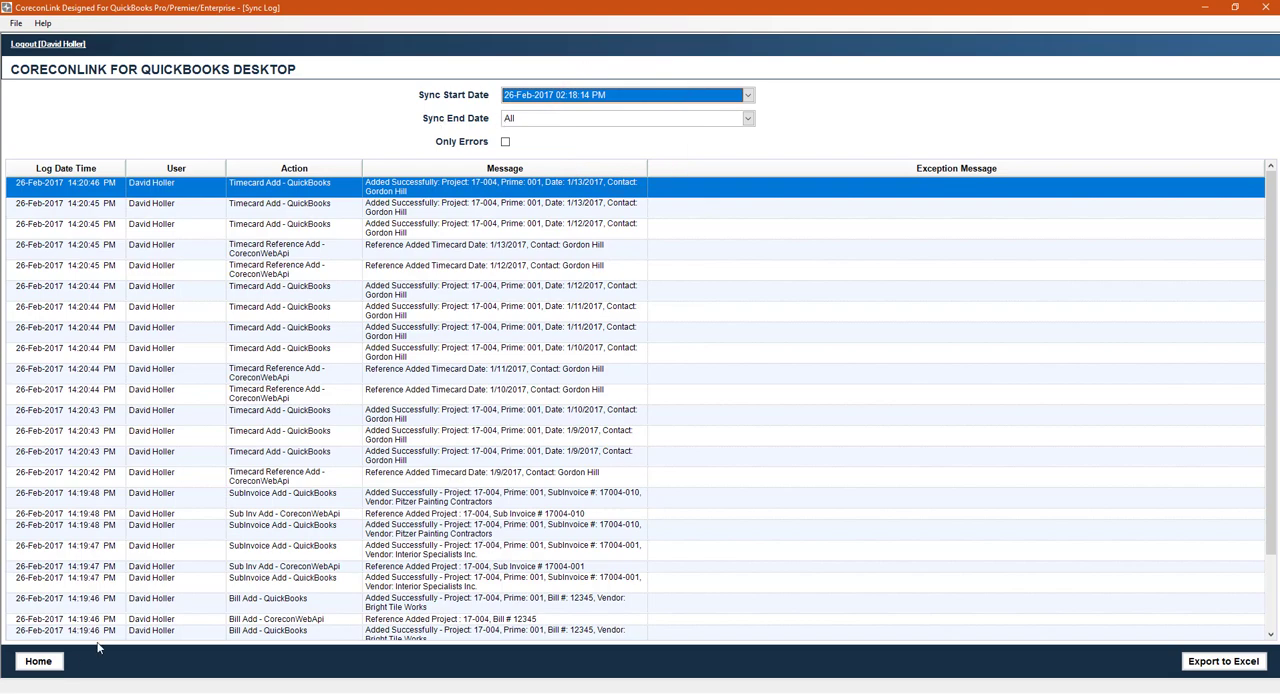
{"action": "left_click", "coordinate": [45, 660]}
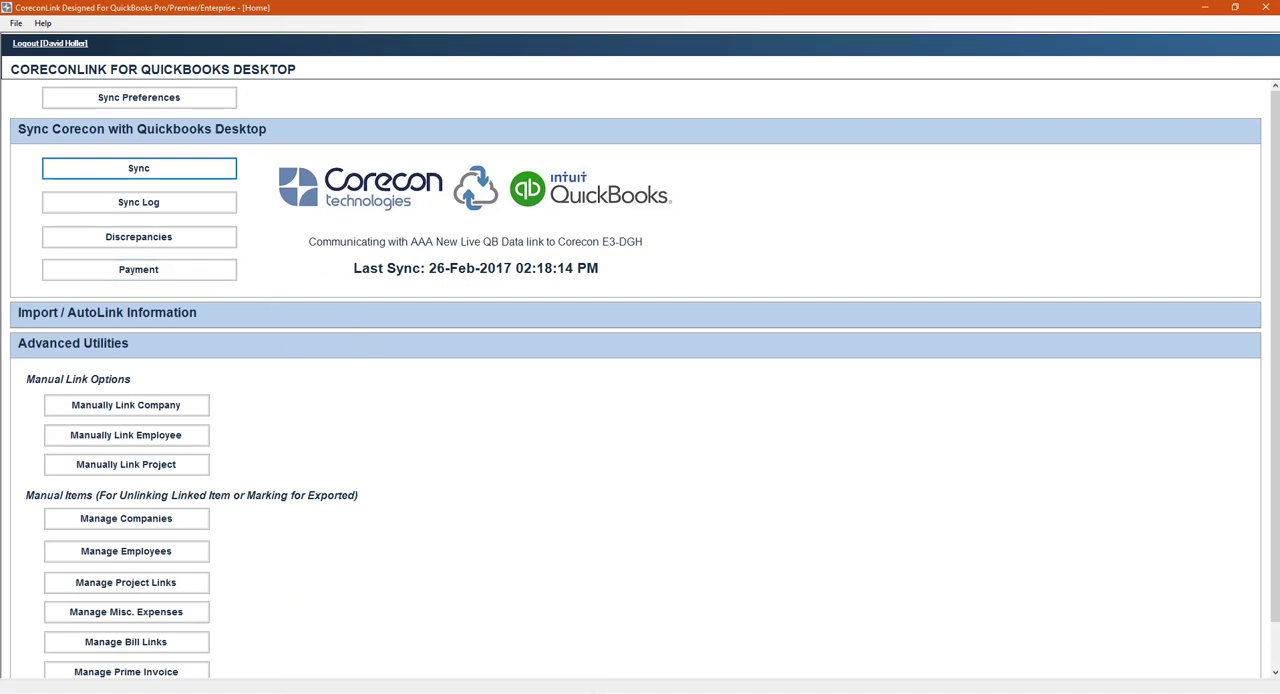
- Switch to Corecon in the browser and open the Contract Admin. area for project 17-004
{"action": "left_click", "coordinate": [609, 692]}
{"action": "left_click", "coordinate": [20, 60]}
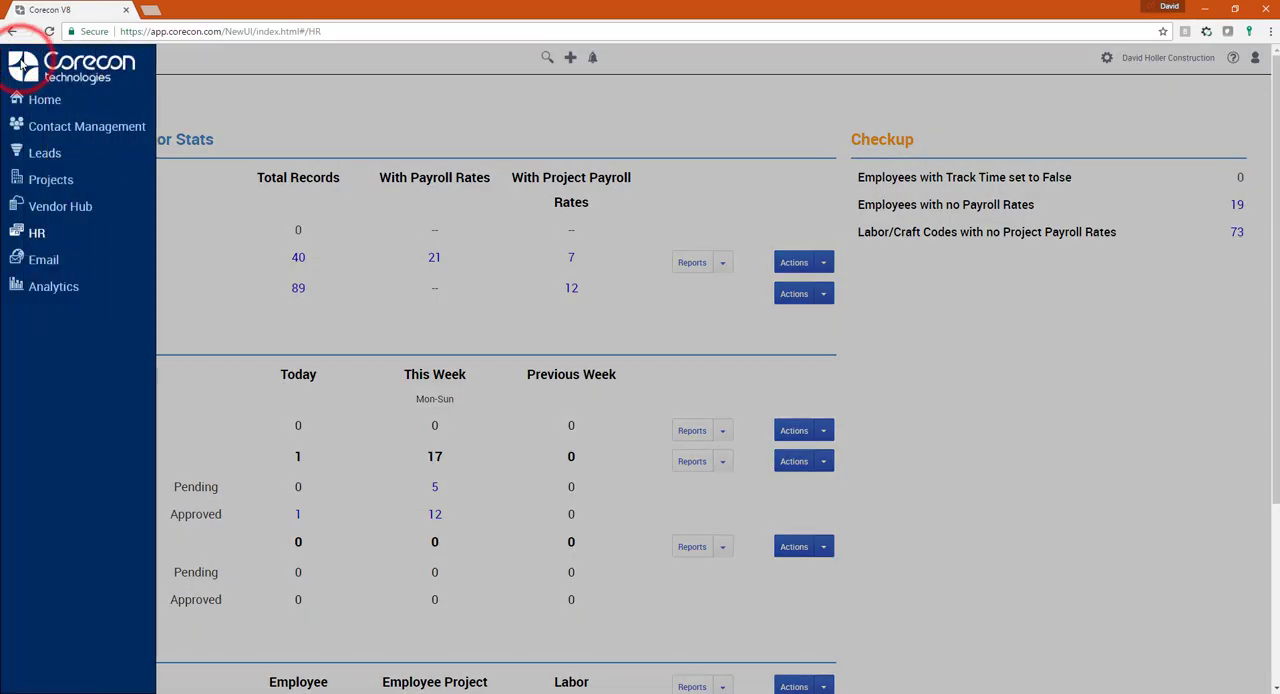
{"action": "left_click", "coordinate": [50, 179]}
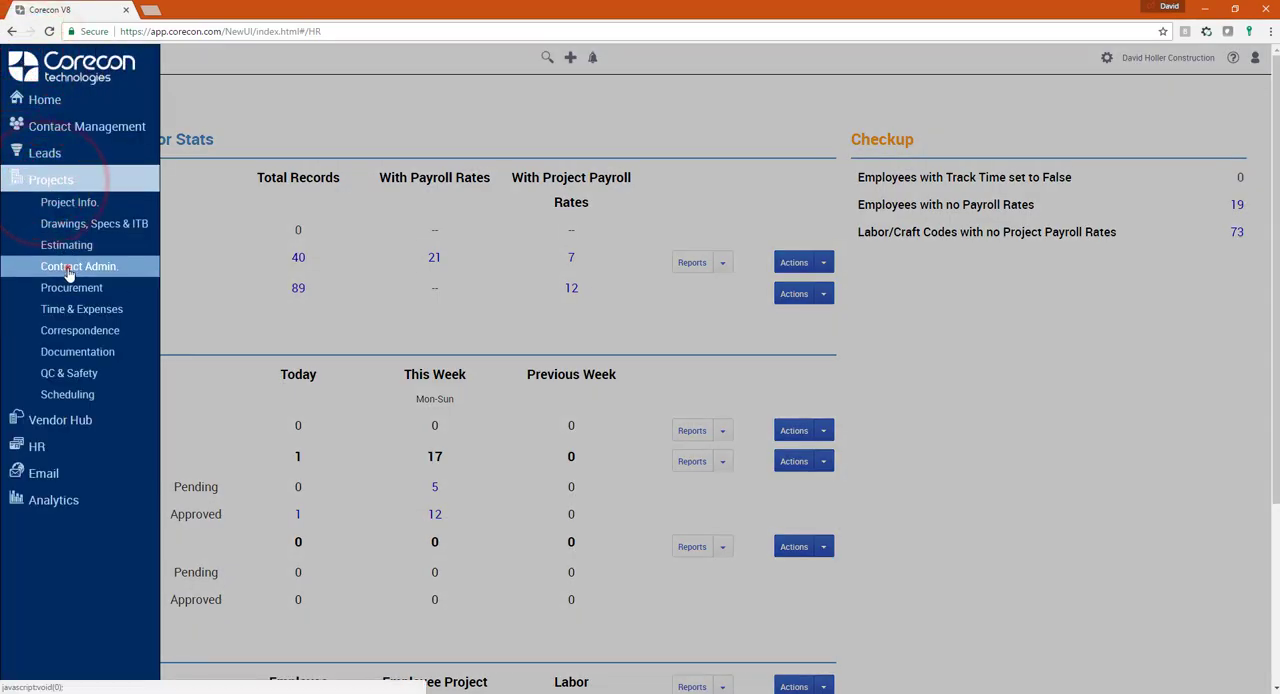
{"action": "left_click", "coordinate": [78, 266]}
{"action": "left_click", "coordinate": [452, 180]}
{"action": "type", "text": "17-"}
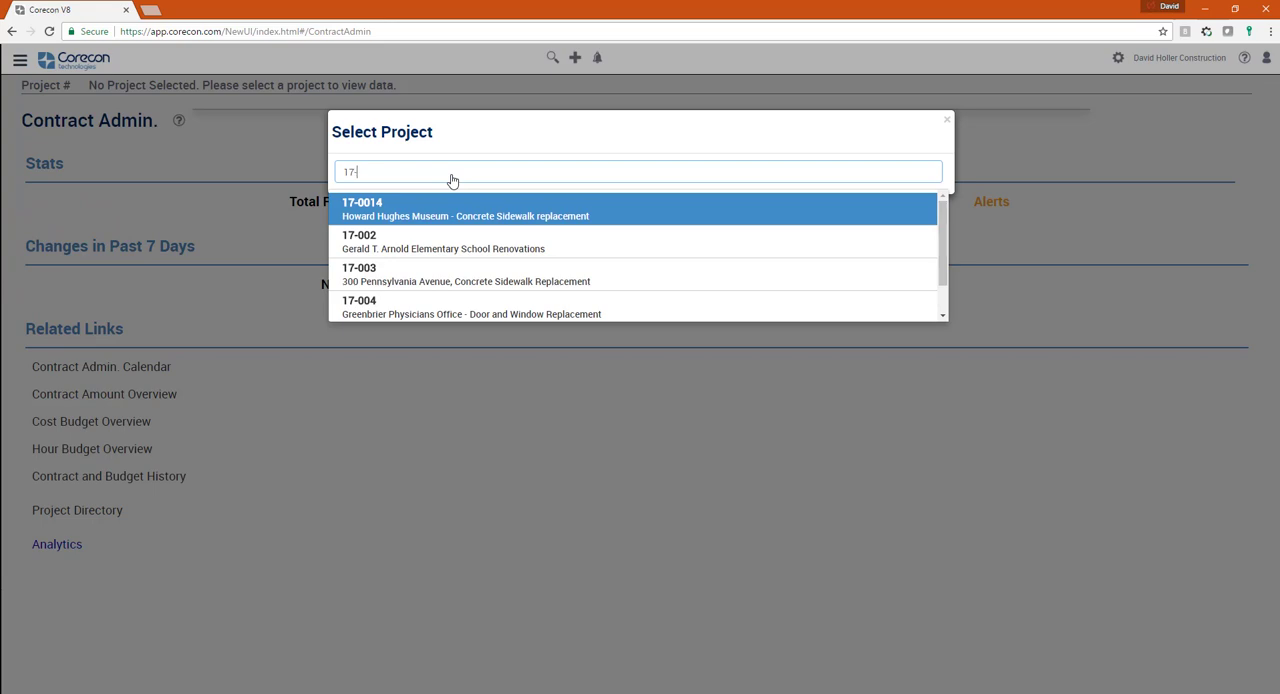
{"action": "type", "text": "004"}
{"action": "key", "text": "Return"}
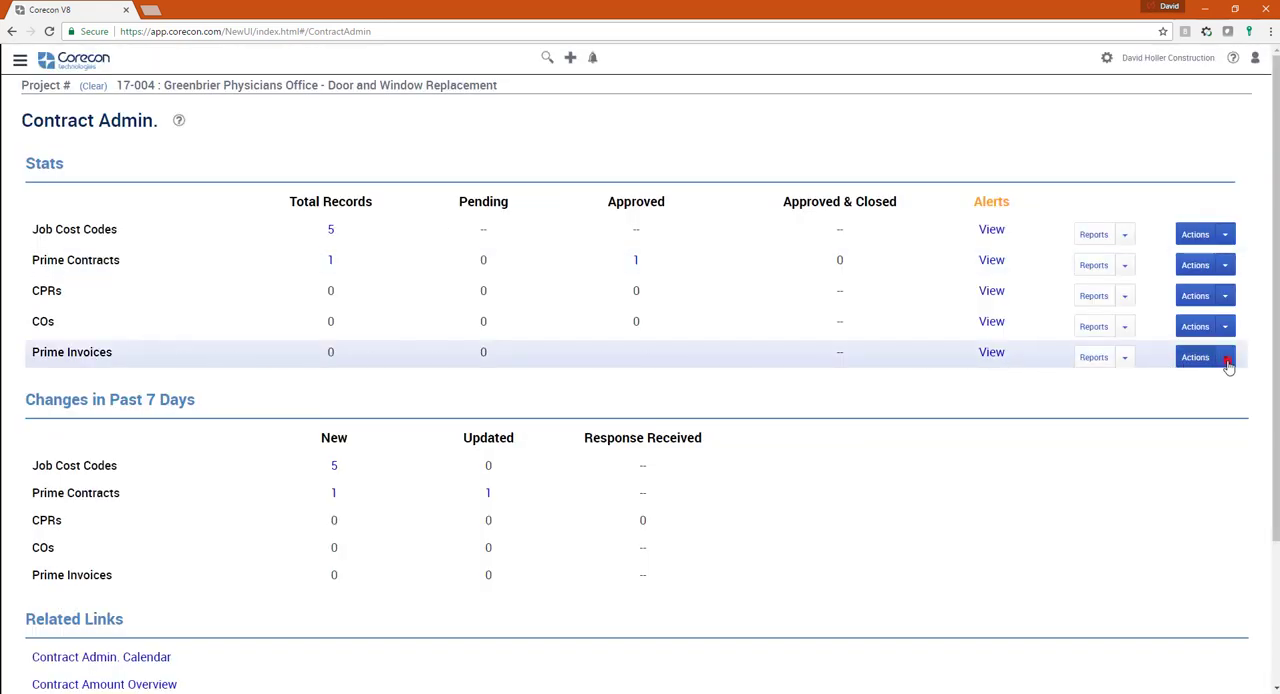
- Add a prime invoice for project 17-004, contract 001, with issue date 31-Jan-2017, and continue to its item import
{"action": "left_click", "coordinate": [1227, 362]}
{"action": "left_click", "coordinate": [1233, 378]}
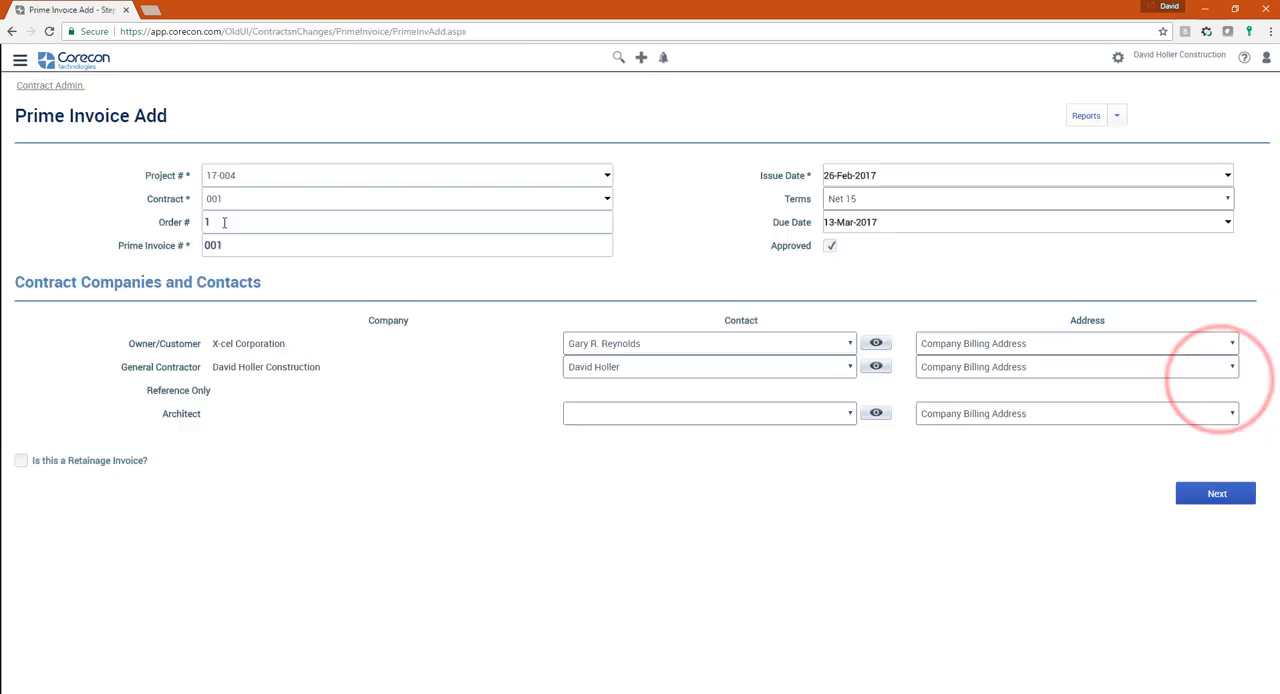
{"action": "left_click", "coordinate": [913, 175]}
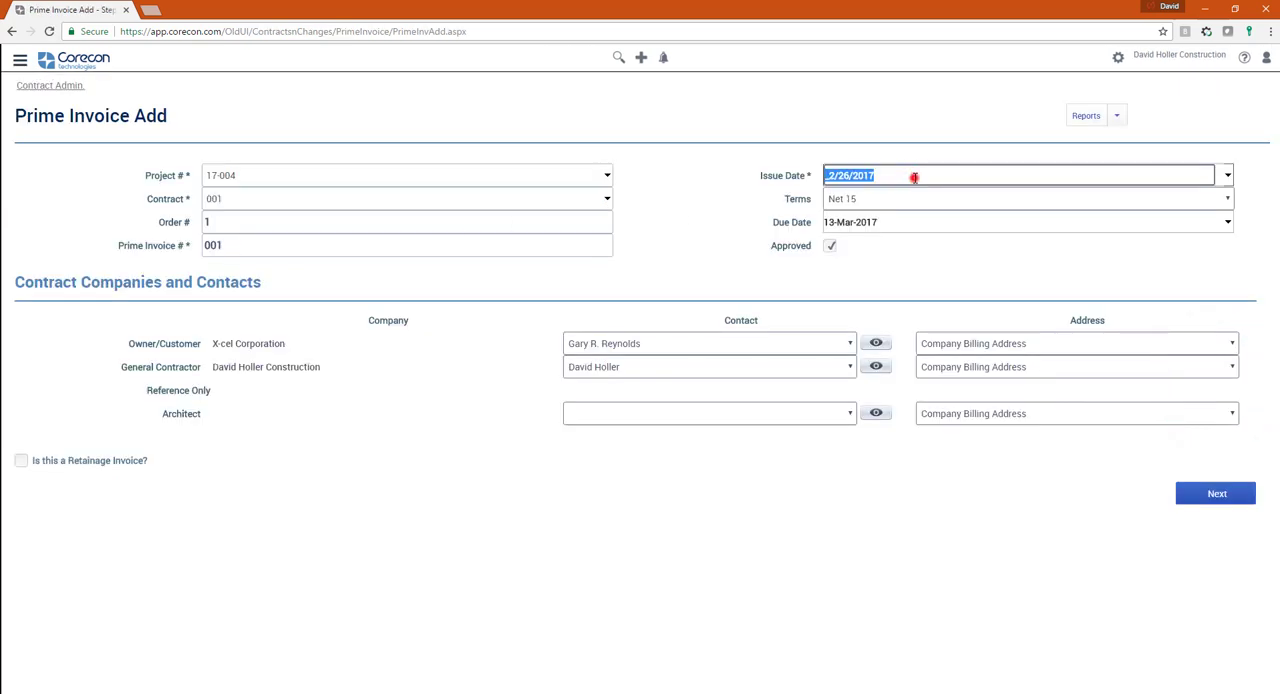
{"action": "left_click", "coordinate": [1229, 176]}
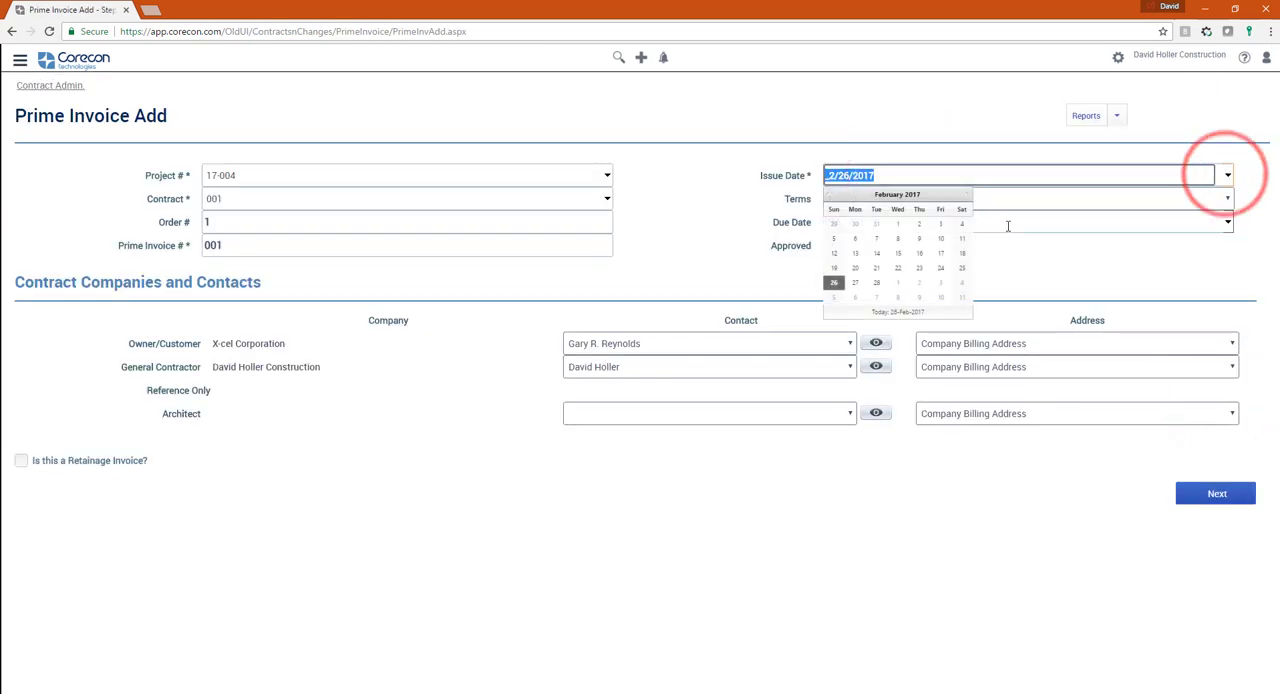
{"action": "left_click", "coordinate": [828, 196]}
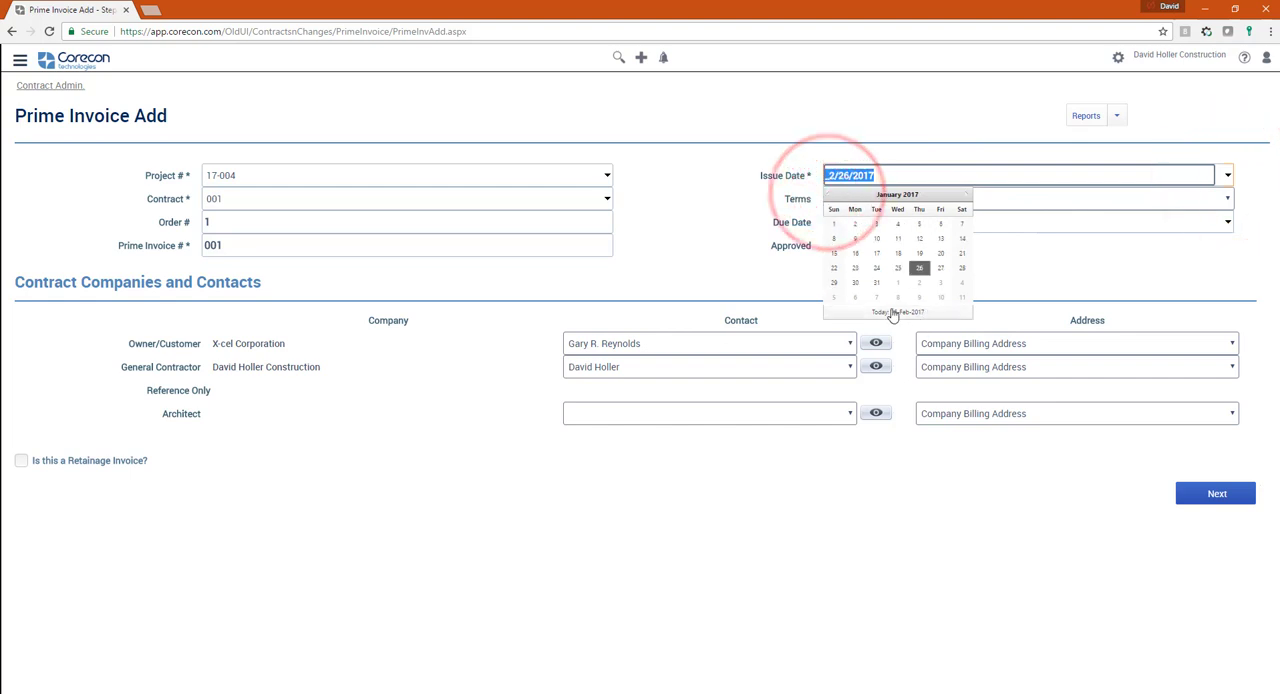
{"action": "left_click", "coordinate": [878, 283]}
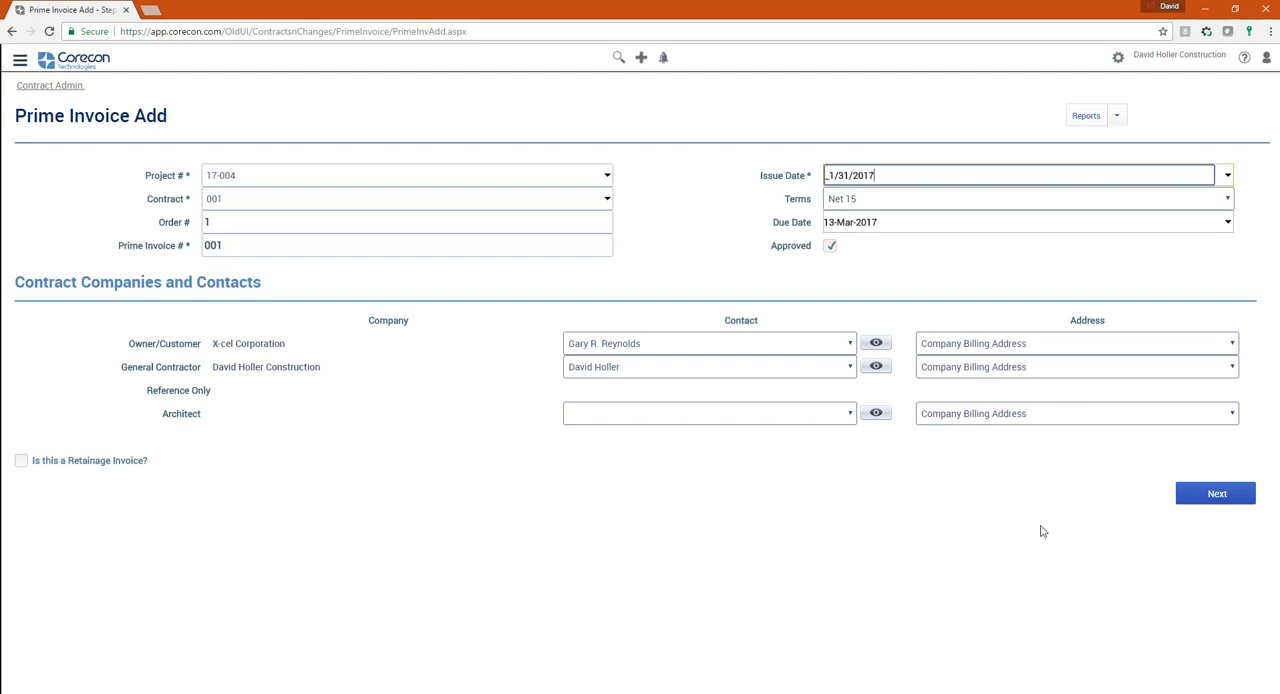
{"action": "left_click", "coordinate": [1223, 496]}
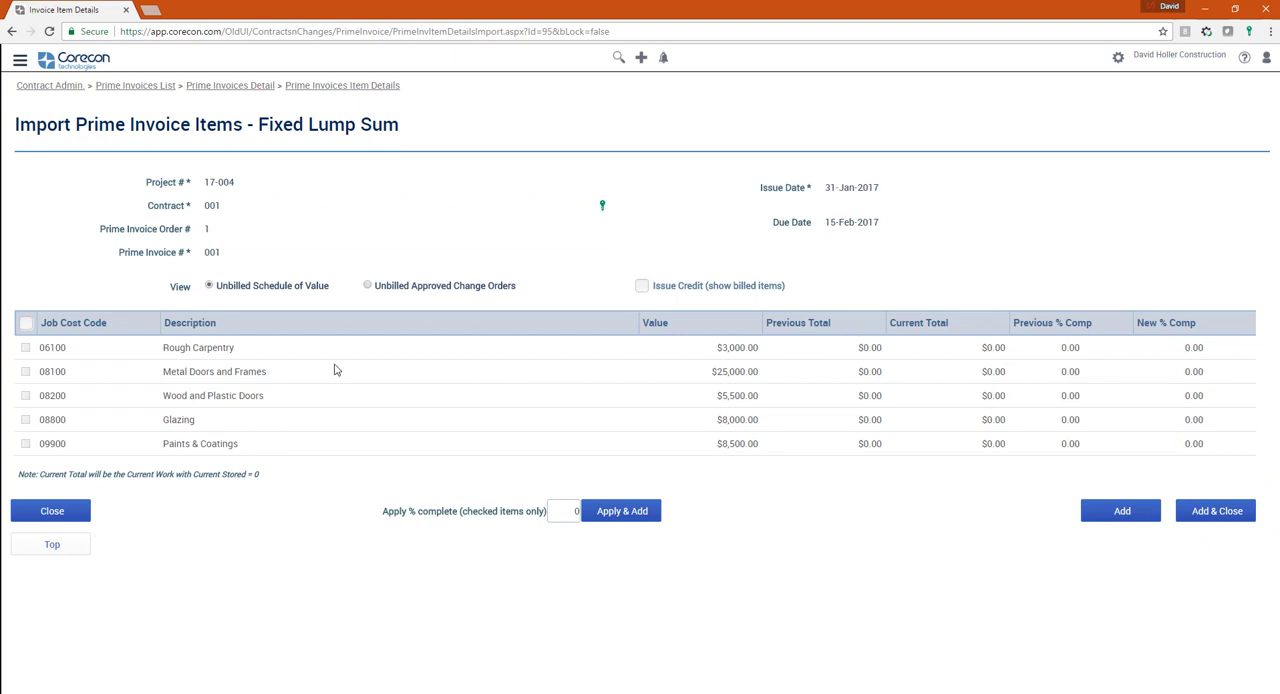
- Apply 100% complete to the Rough Carpentry and Metal Doors and Frames items and add them to the invoice
{"action": "left_click", "coordinate": [26, 348]}
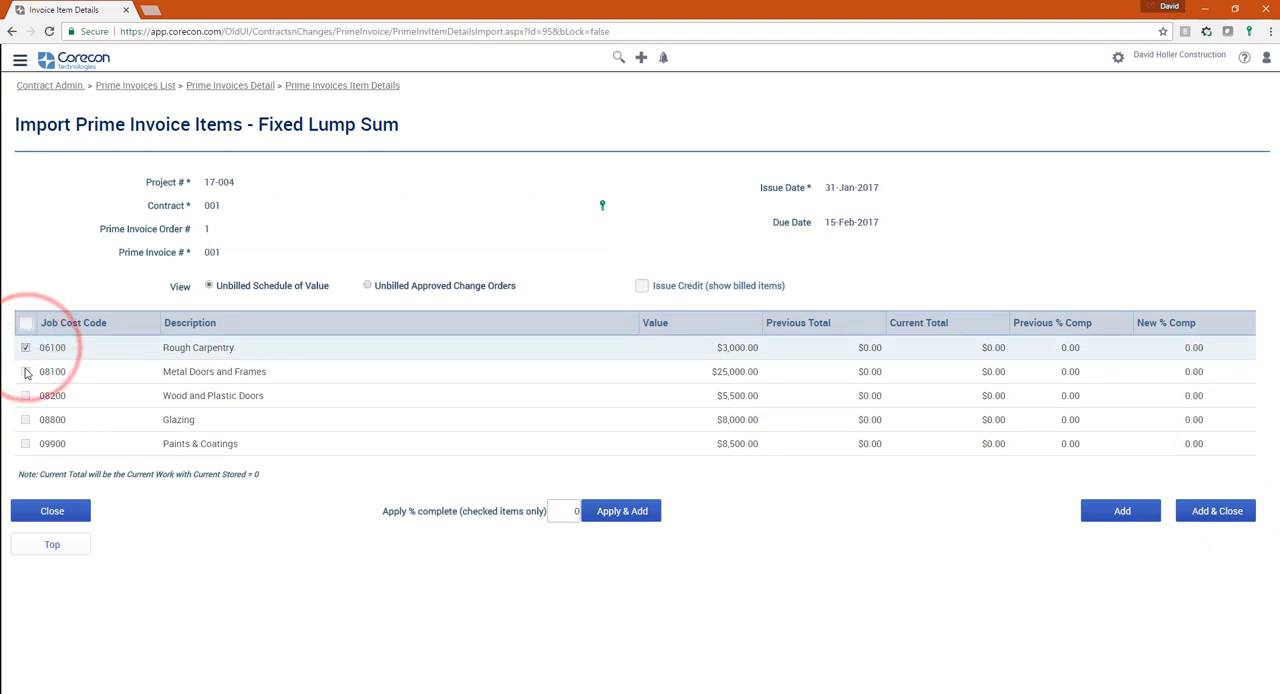
{"action": "left_click", "coordinate": [26, 371]}
{"action": "left_click", "coordinate": [571, 511]}
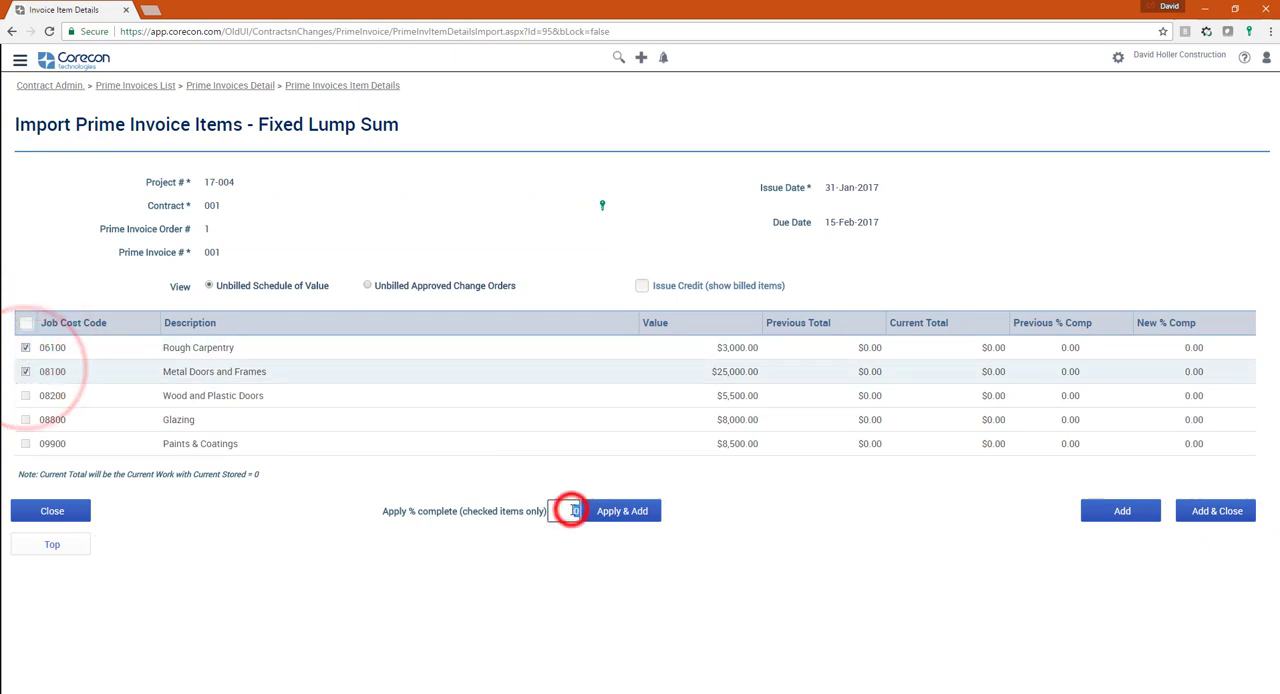
{"action": "type", "text": "100"}
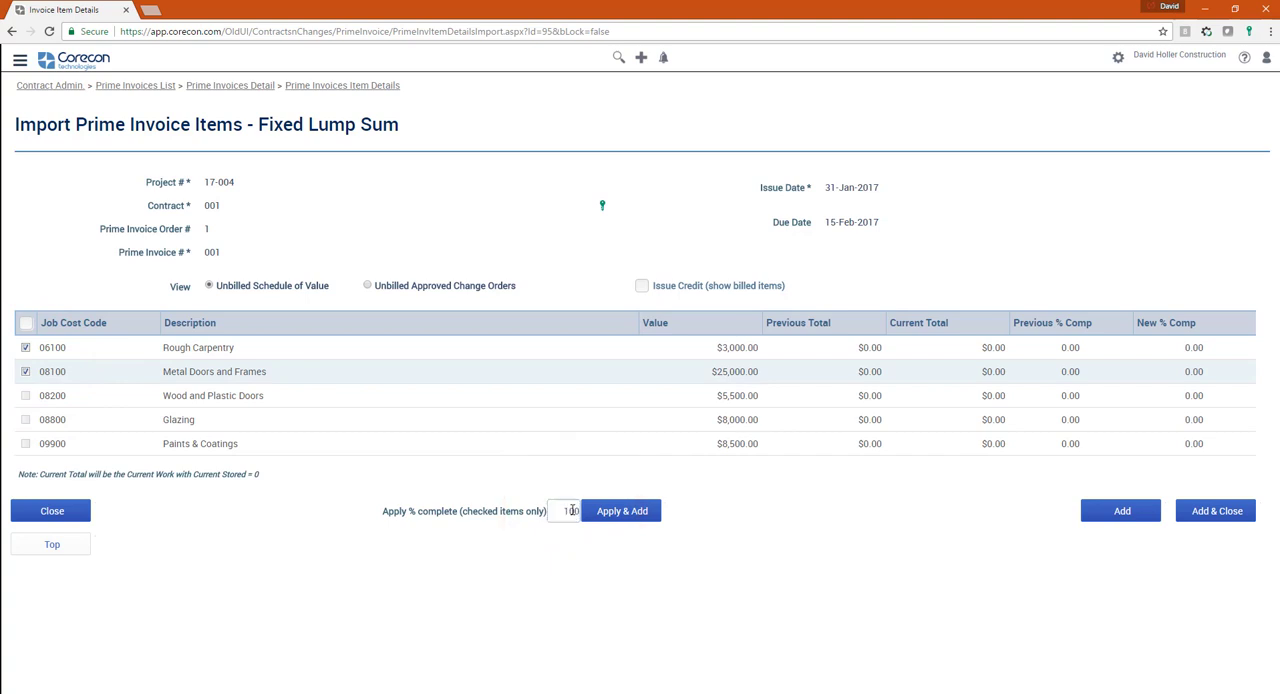
{"action": "left_click", "coordinate": [608, 517]}
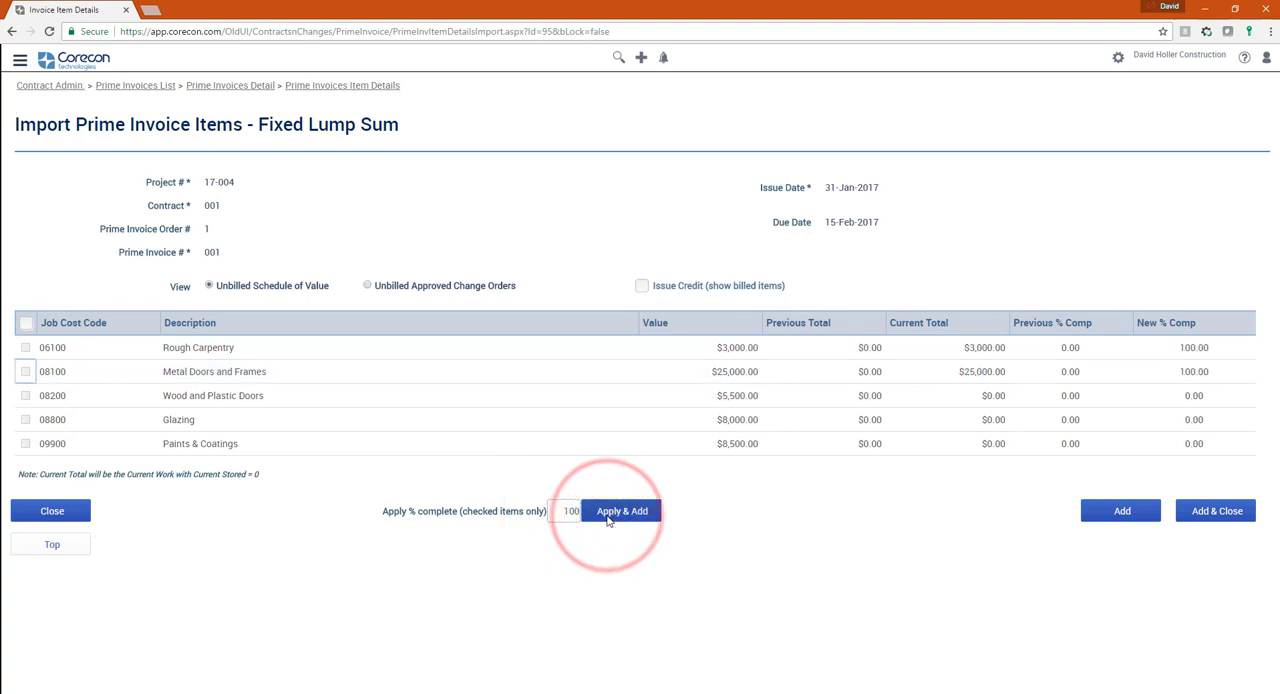
- Bill Wood and Plastic Doors at 50% complete and Glazing at a current total of $1,000.00, adding both and closing the import
{"action": "left_click", "coordinate": [1196, 396]}
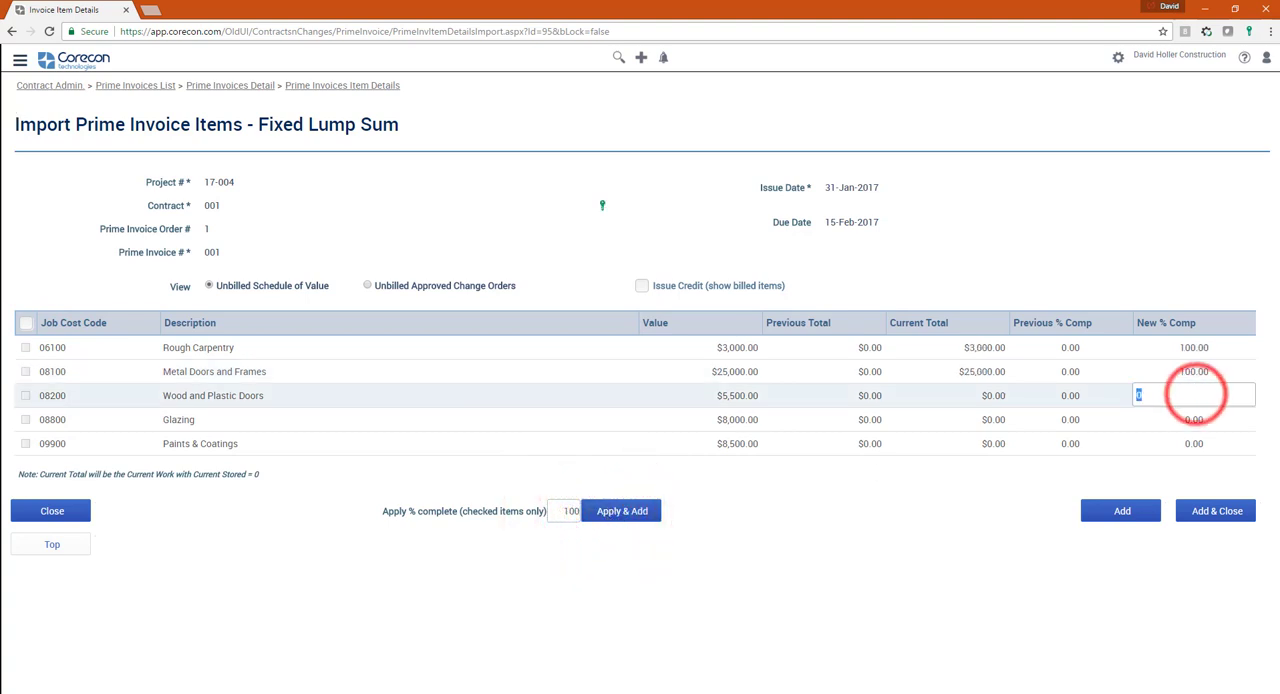
{"action": "type", "text": "50.0"}
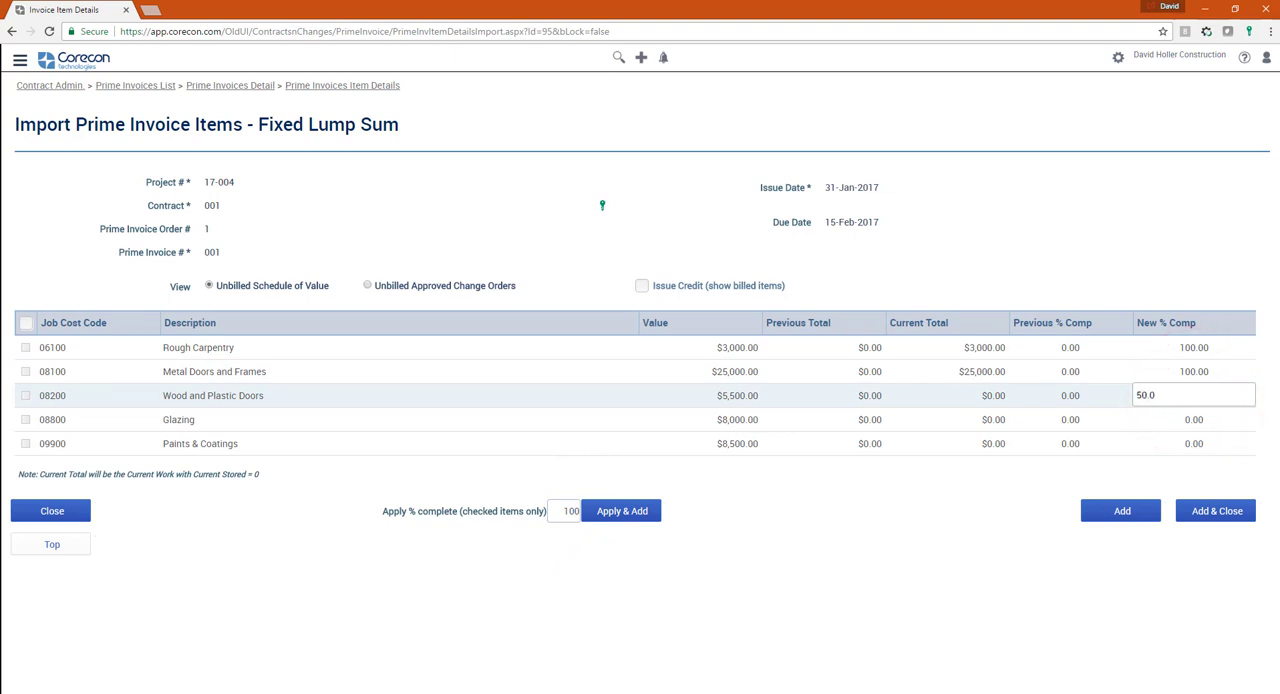
{"action": "left_click", "coordinate": [958, 400]}
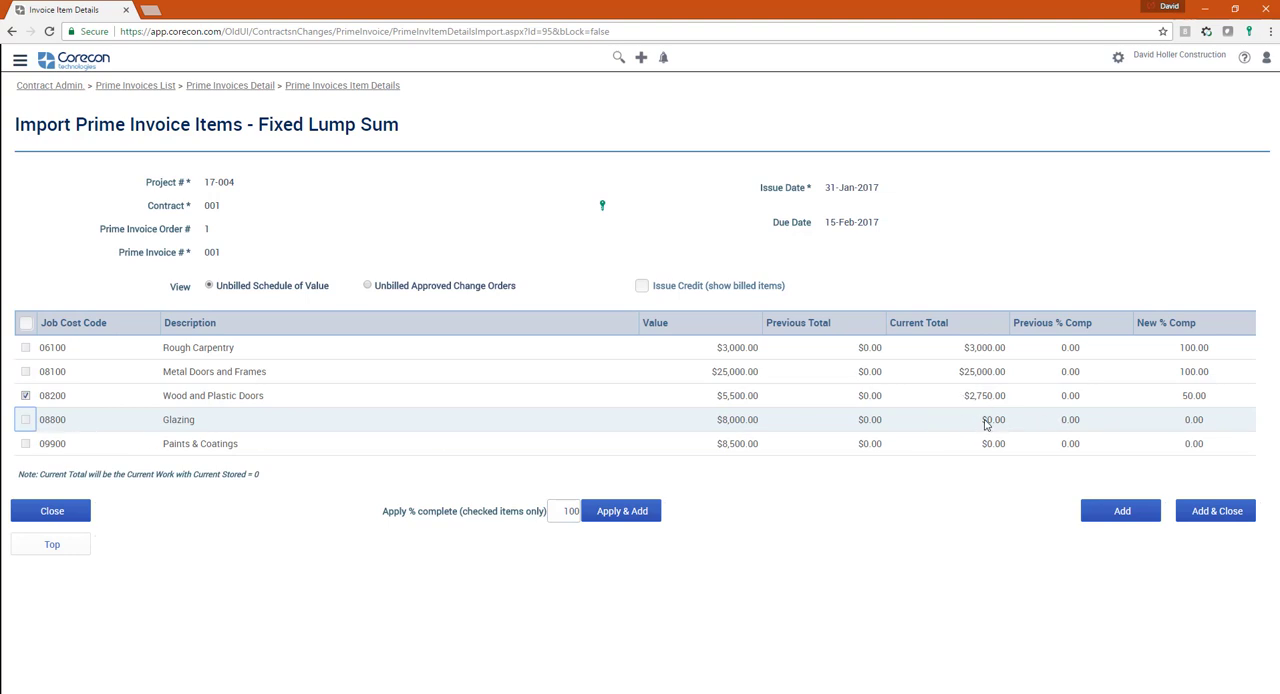
{"action": "left_click", "coordinate": [986, 421]}
{"action": "type", "text": "1,0"}
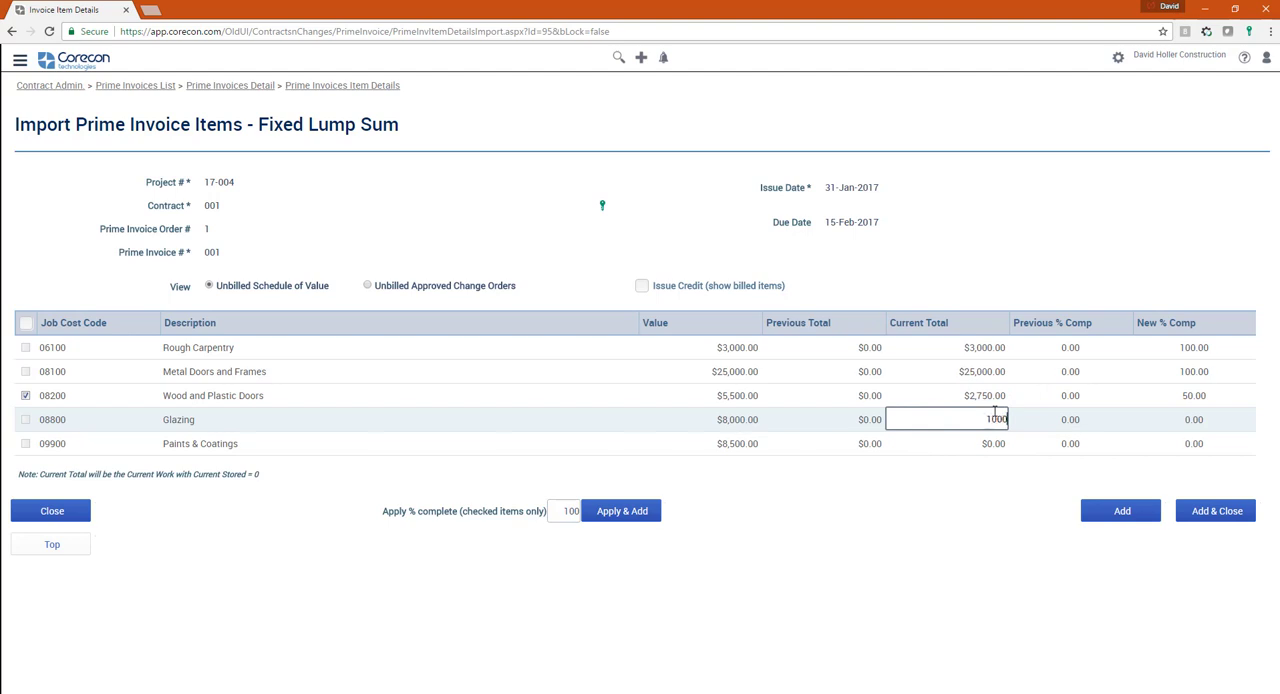
{"action": "type", "text": "00"}
{"action": "key", "text": "Tab"}
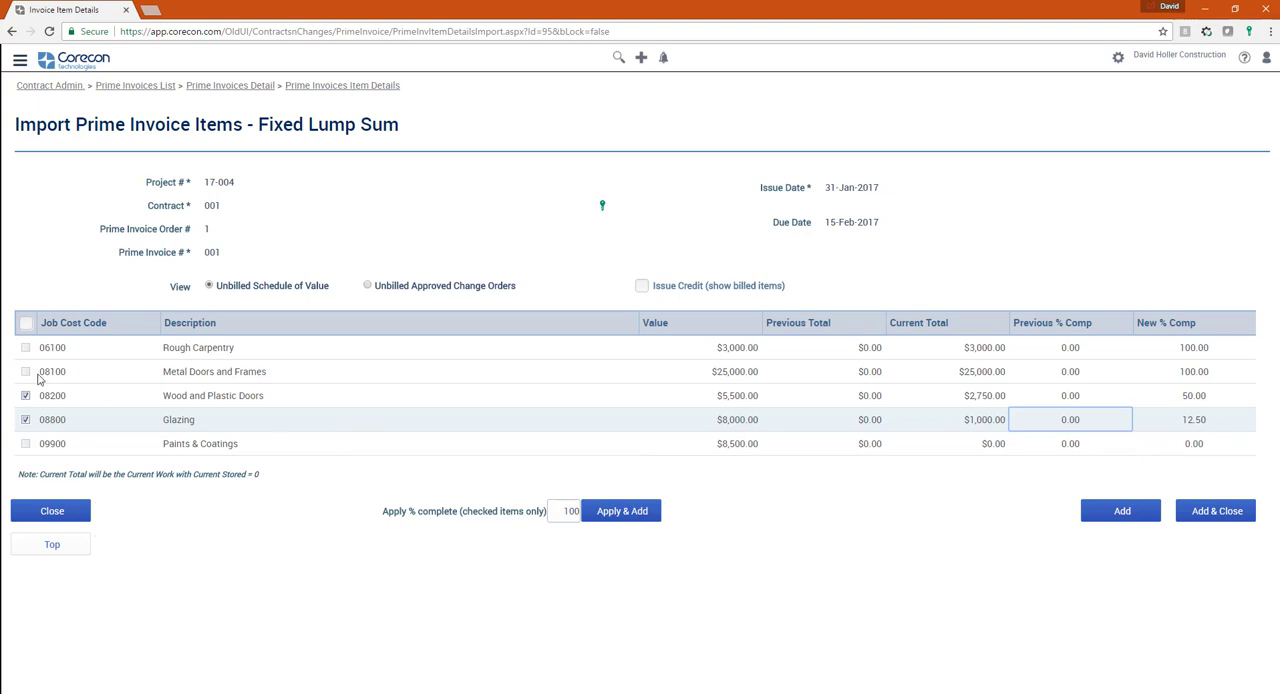
{"action": "left_click", "coordinate": [1208, 514]}
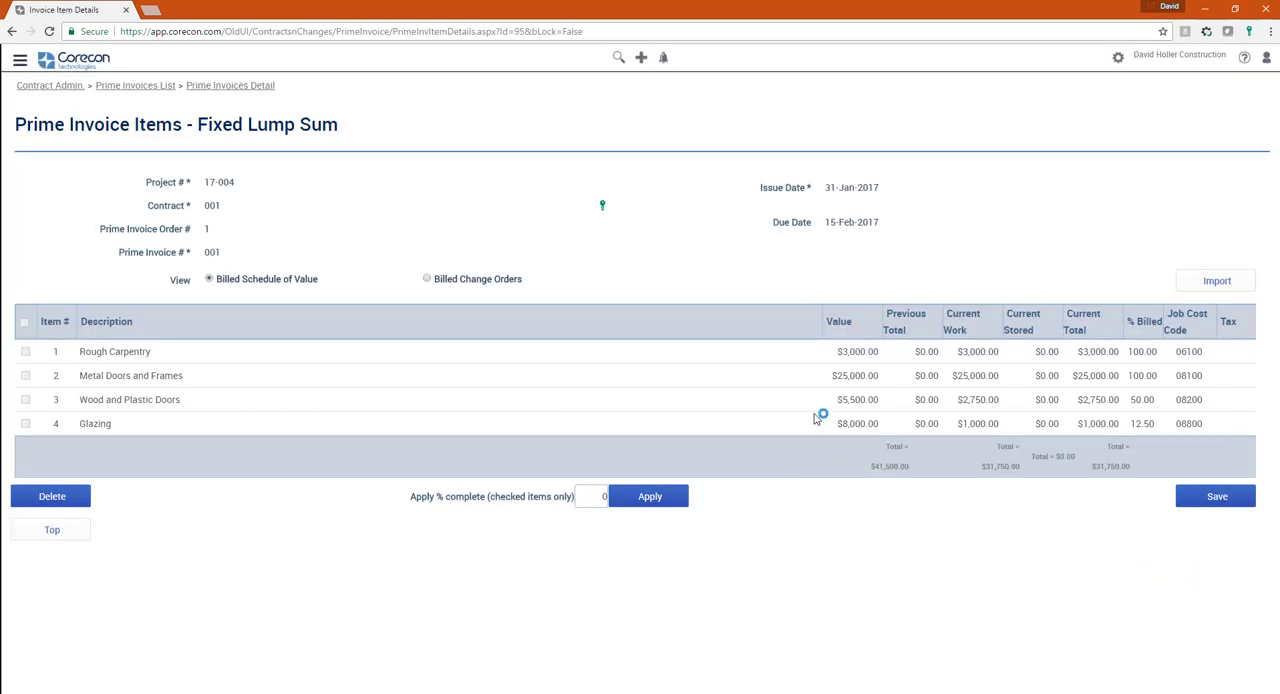
- From the prime invoice's details, export the item details report as a PDF using the Corecon Default Template
{"action": "left_click", "coordinate": [228, 90]}
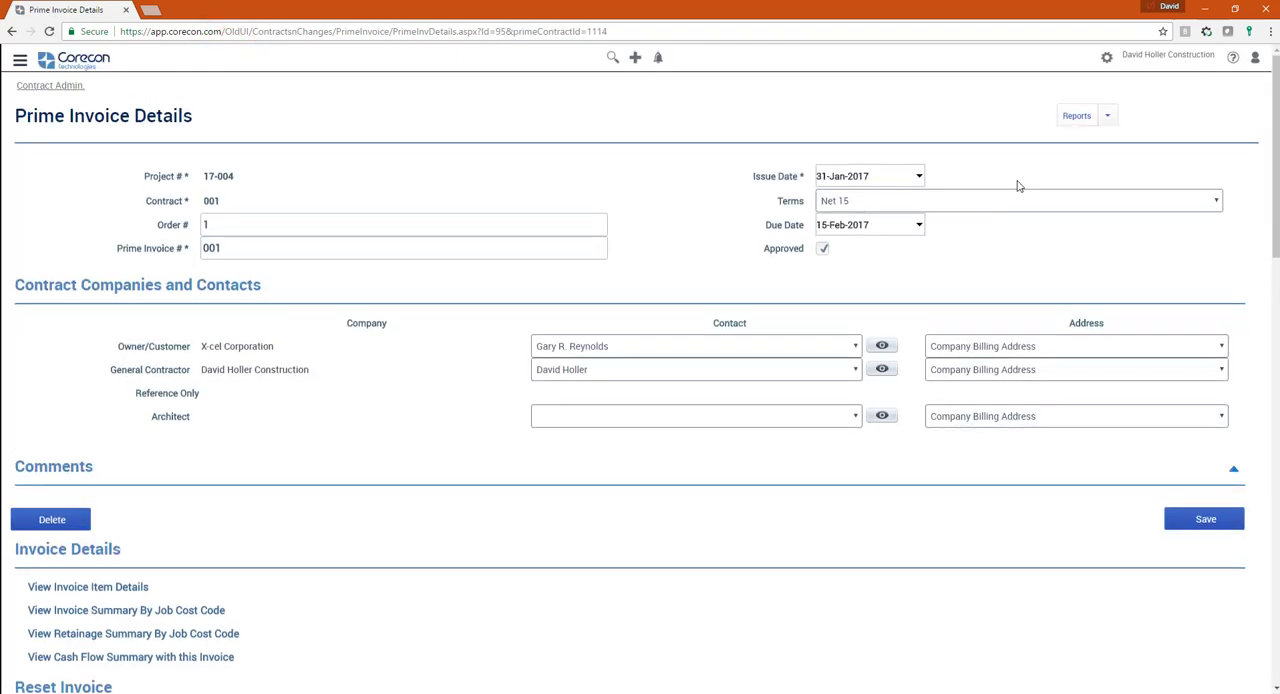
{"action": "left_click", "coordinate": [1107, 116]}
{"action": "left_click", "coordinate": [1078, 141]}
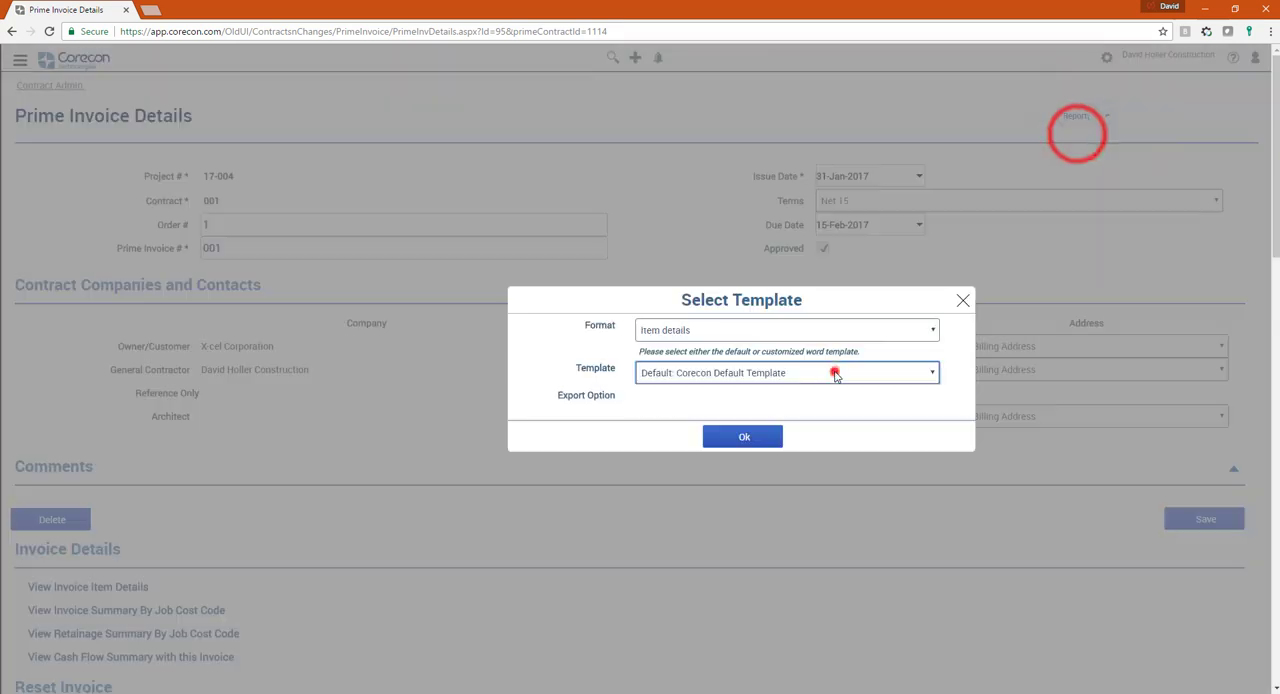
{"action": "left_click", "coordinate": [829, 372]}
{"action": "left_click", "coordinate": [709, 406]}
{"action": "left_click", "coordinate": [745, 440]}
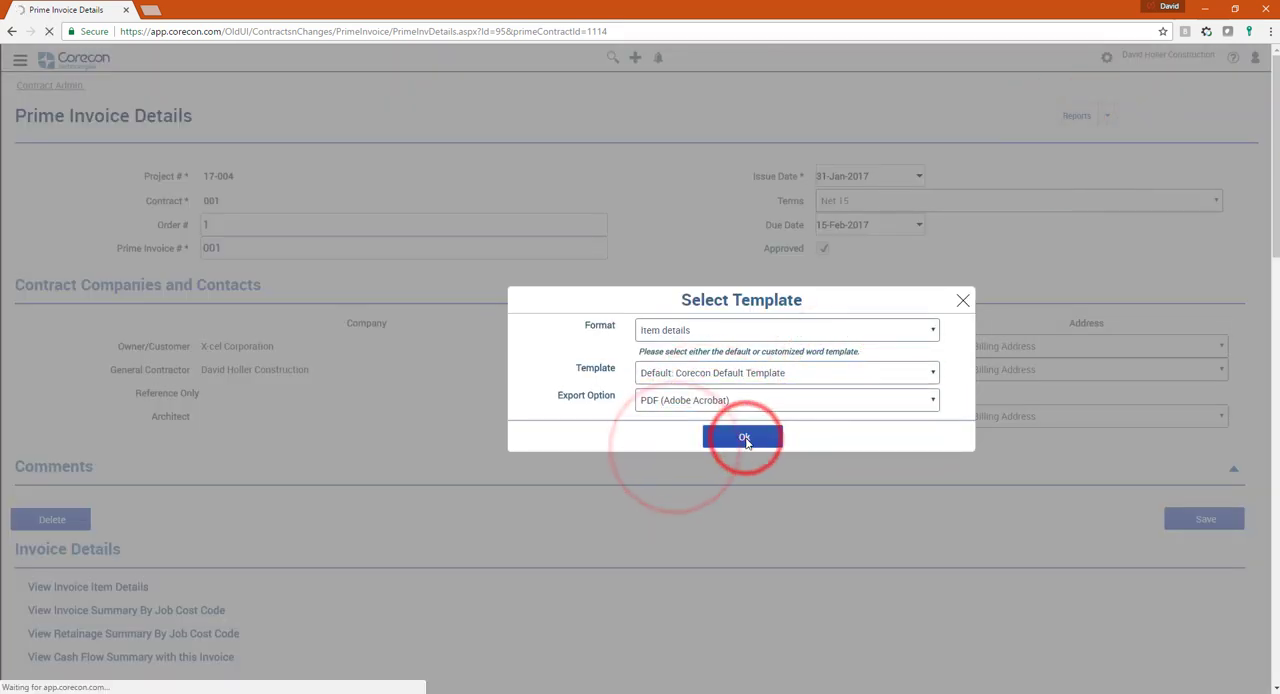
- Look through the exported payment application PDF, close it, and examine the invoice's summary, retainage and lien release sections
{"action": "left_click", "coordinate": [60, 680]}
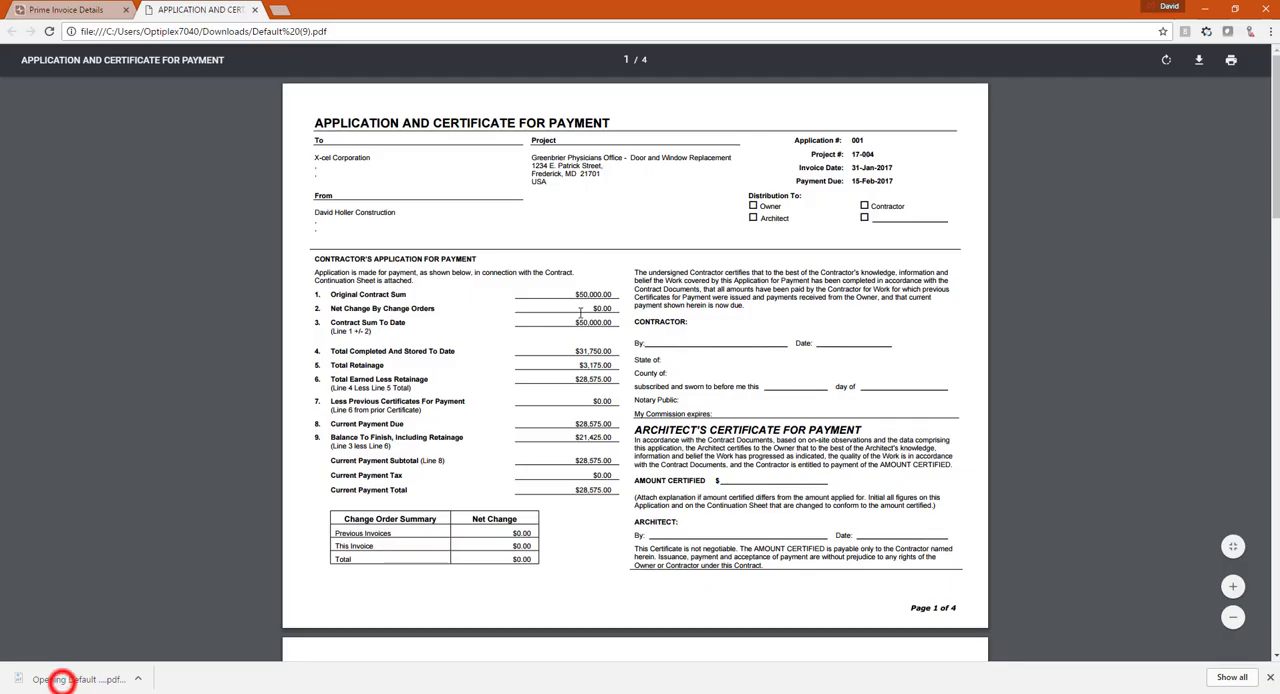
{"action": "scroll", "coordinate": [581, 320], "scroll_direction": "down", "scroll_amount": 10}
{"action": "key", "text": "ctrl+w"}
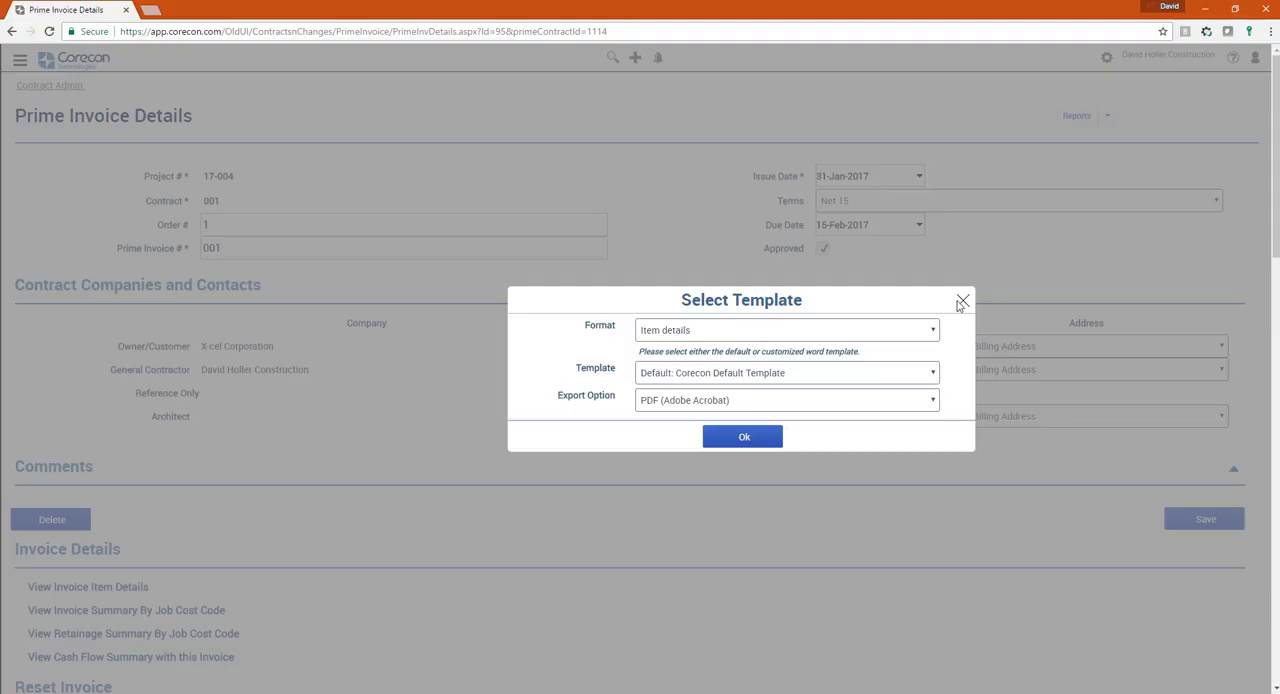
{"action": "left_click", "coordinate": [960, 294]}
{"action": "scroll", "coordinate": [422, 560], "scroll_direction": "down", "scroll_amount": 4}
{"action": "scroll", "coordinate": [422, 560], "scroll_direction": "down", "scroll_amount": 2}
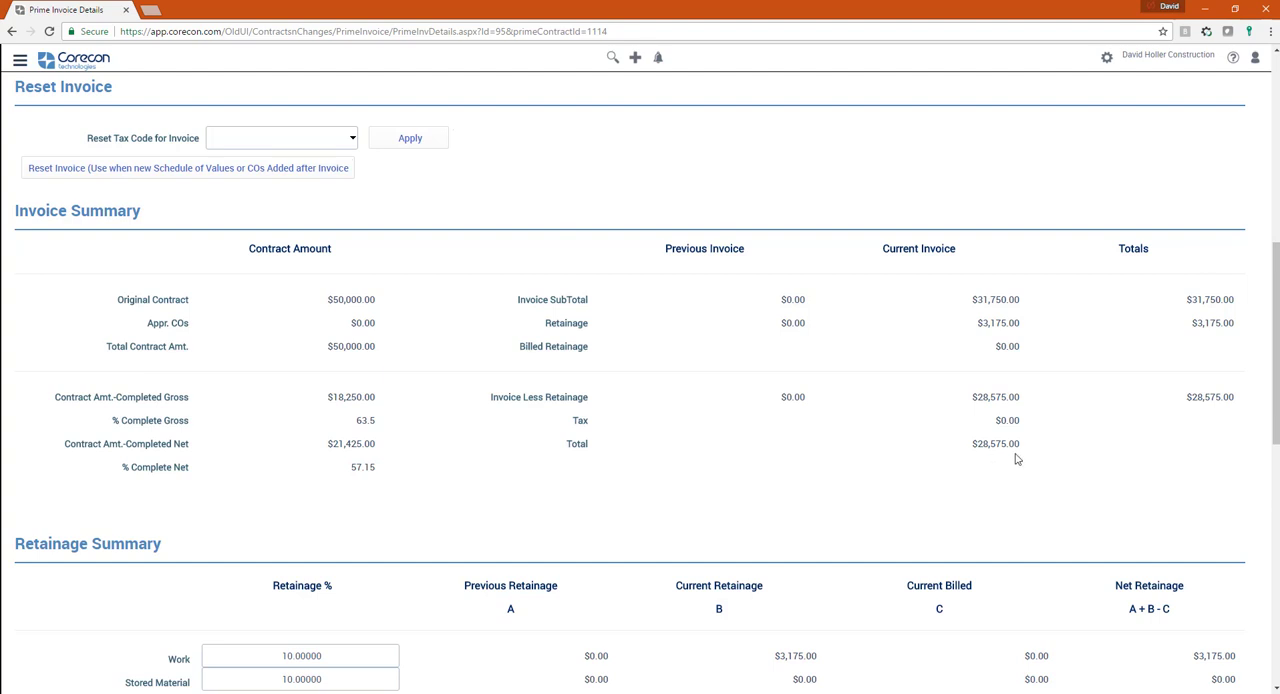
{"action": "scroll", "coordinate": [1016, 458], "scroll_direction": "down", "scroll_amount": 3}
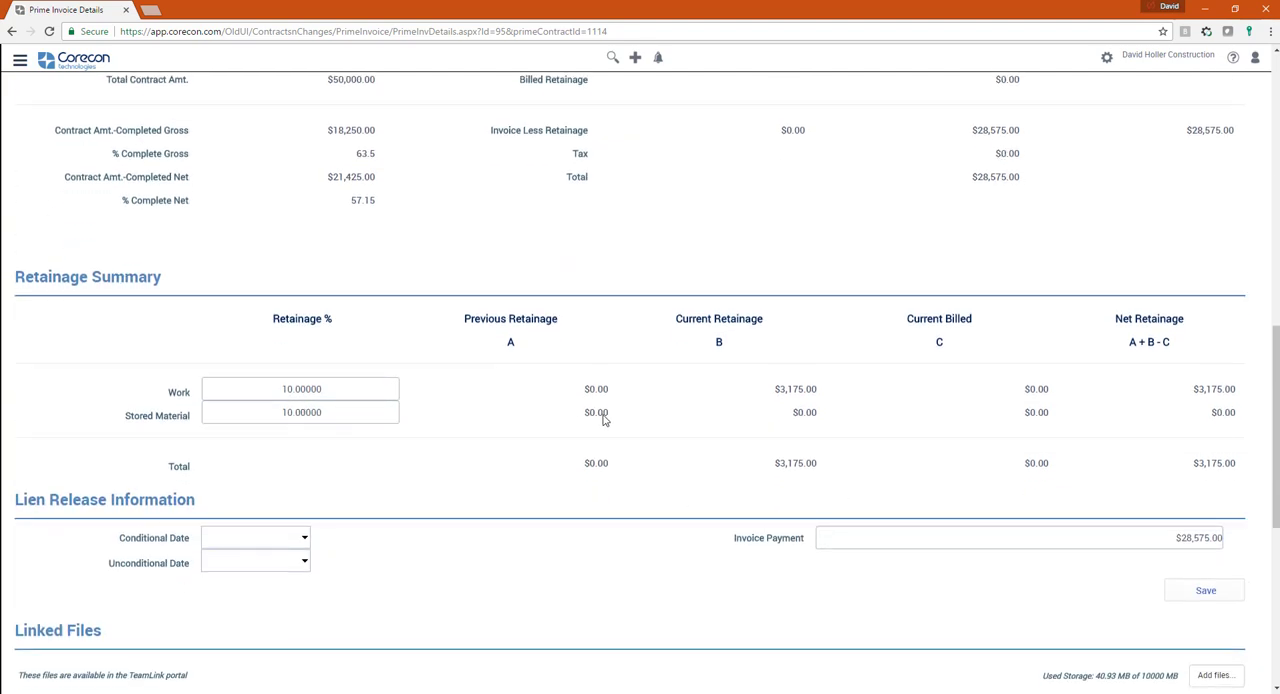
{"action": "scroll", "coordinate": [683, 514], "scroll_direction": "down", "scroll_amount": 2}
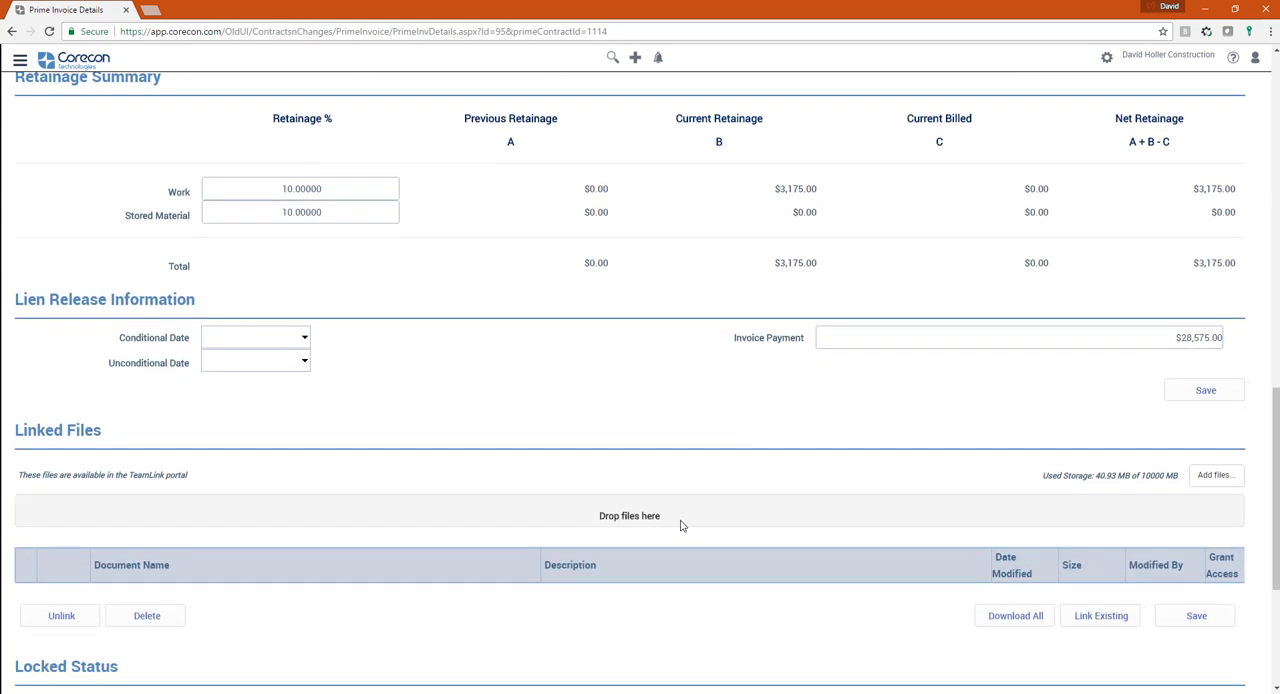
{"action": "scroll", "coordinate": [680, 525], "scroll_direction": "up", "scroll_amount": 11}
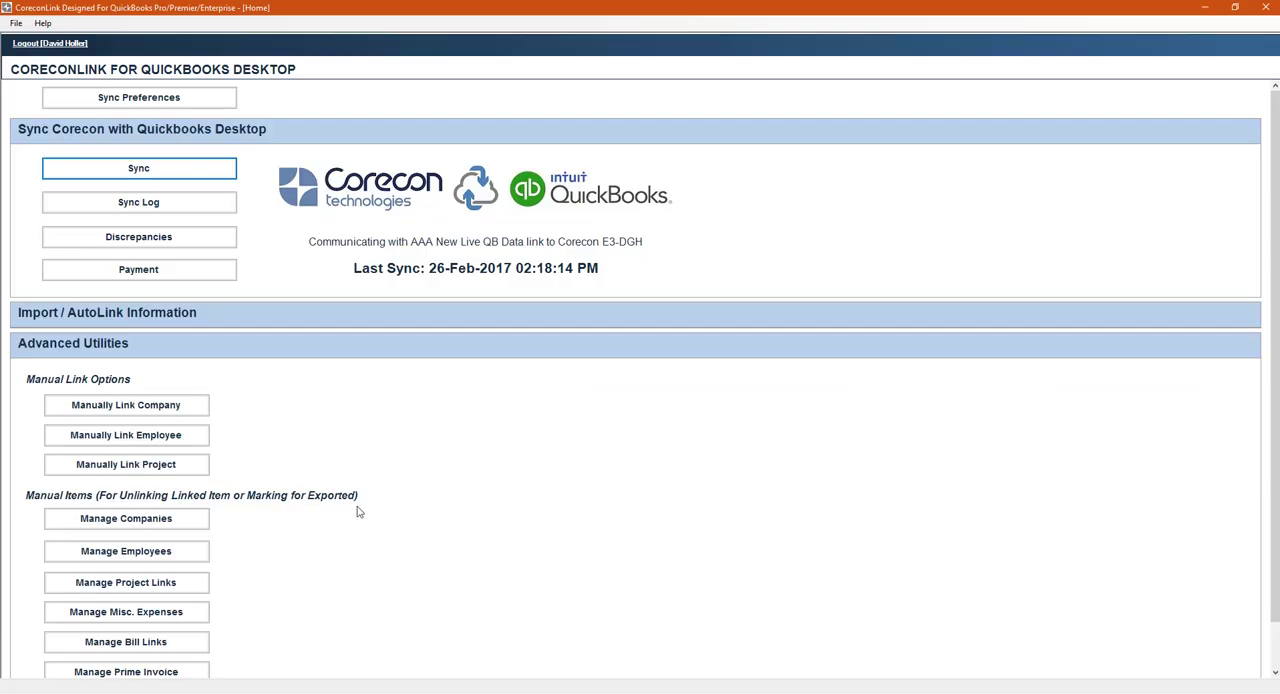
- Start a new sync in CoreconLink and skip the exports of projects, bills and sub invoices, and miscellaneous expenses
{"action": "left_click", "coordinate": [142, 172]}
{"action": "left_click", "coordinate": [525, 483]}
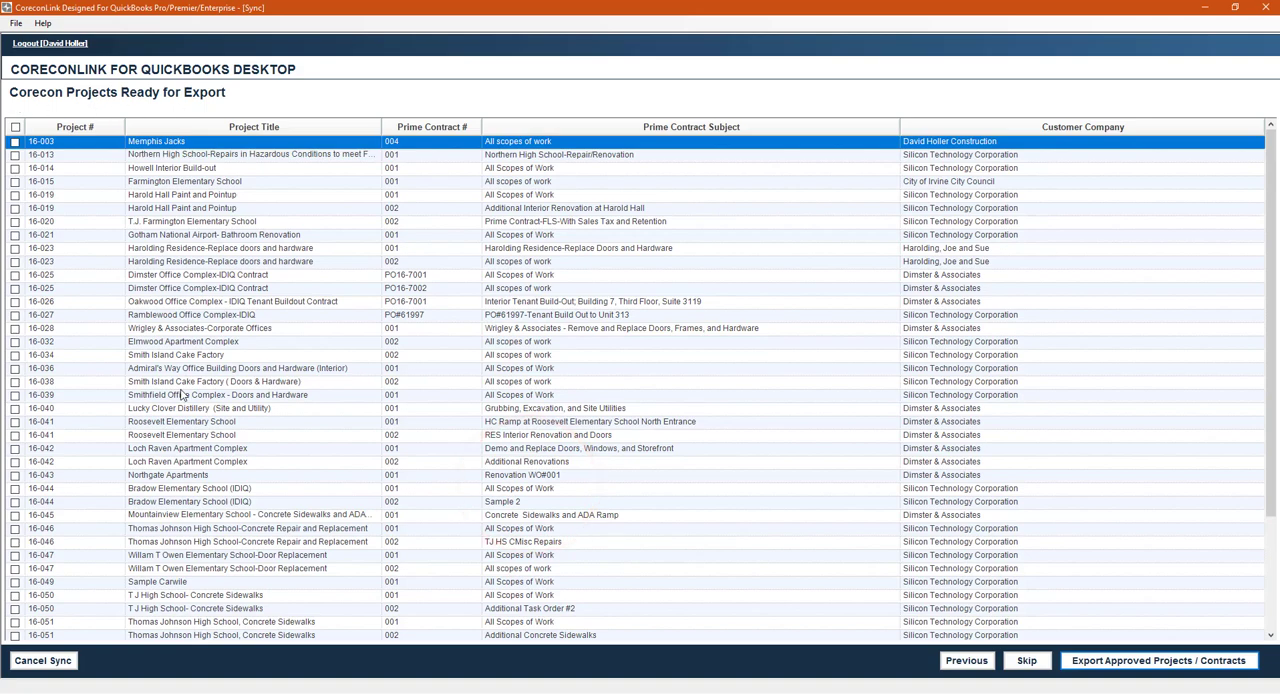
{"action": "scroll", "coordinate": [181, 395], "scroll_direction": "down", "scroll_amount": 3}
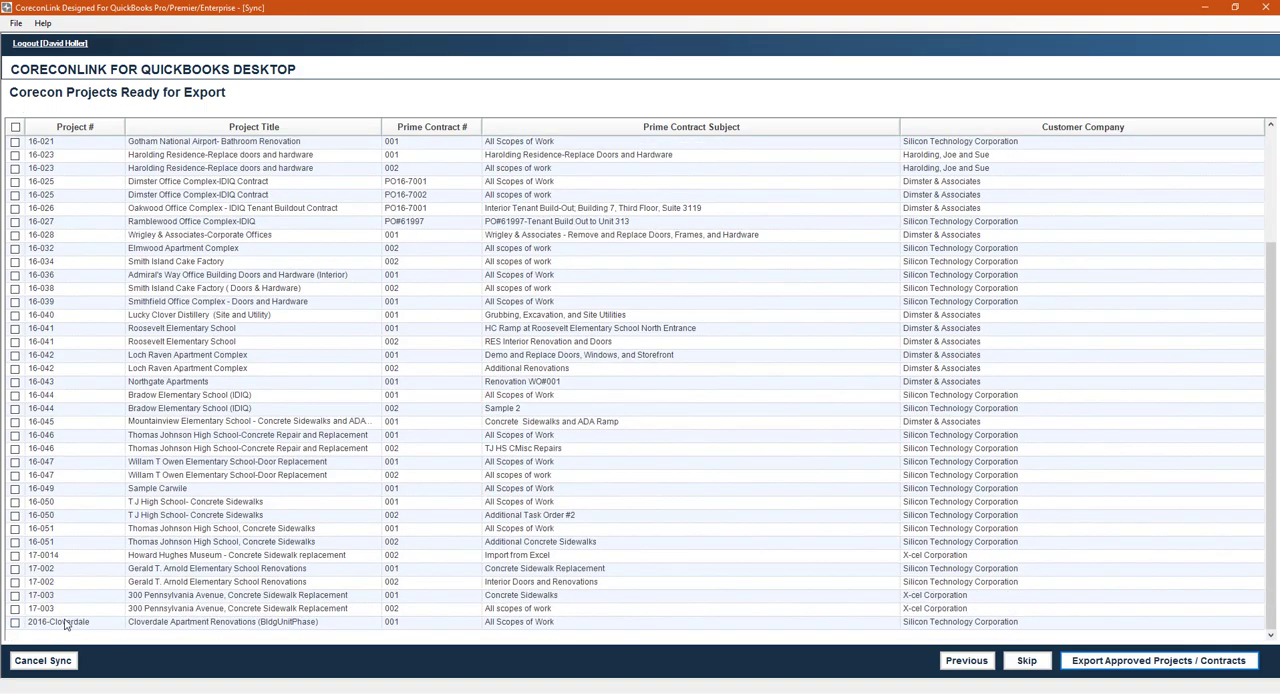
{"action": "left_click", "coordinate": [1027, 661]}
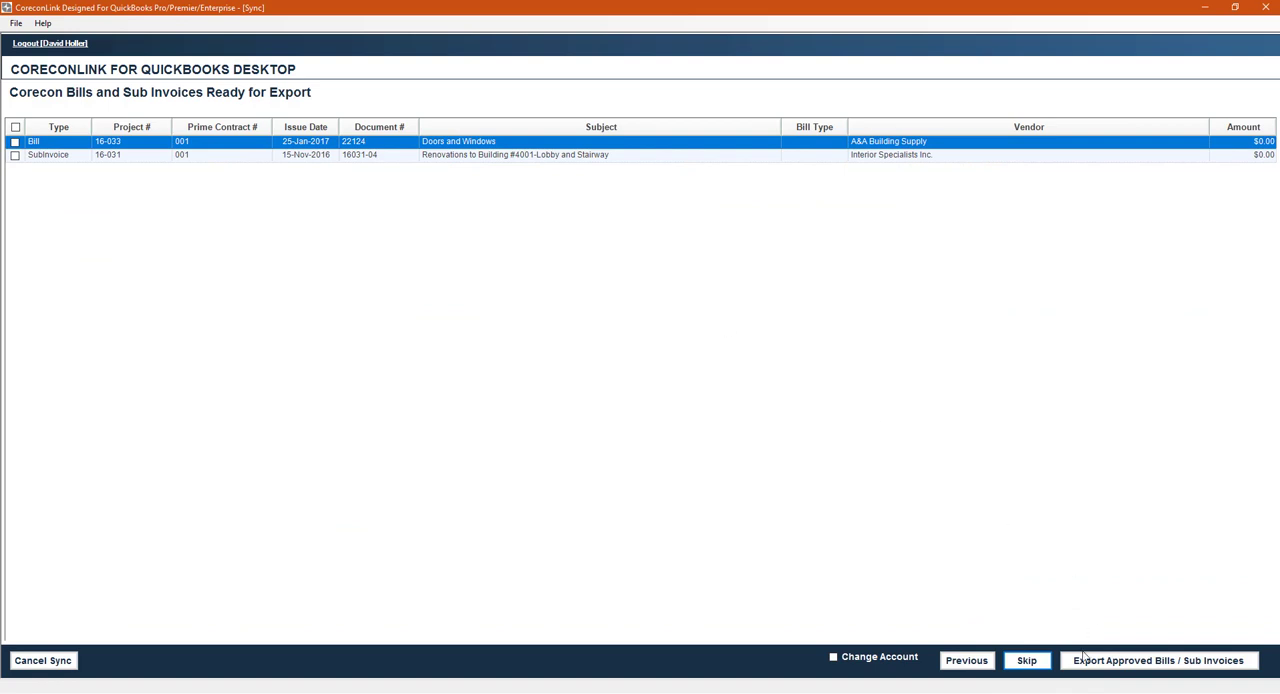
{"action": "left_click", "coordinate": [1027, 660]}
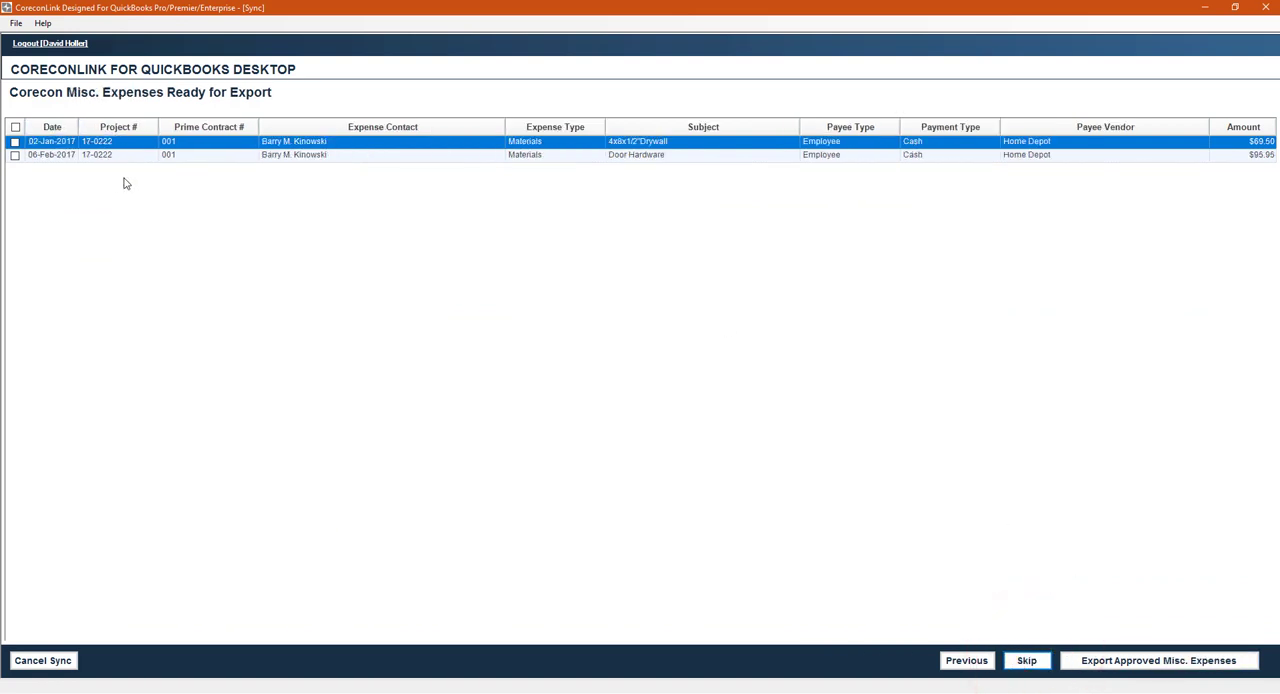
{"action": "left_click", "coordinate": [1027, 661]}
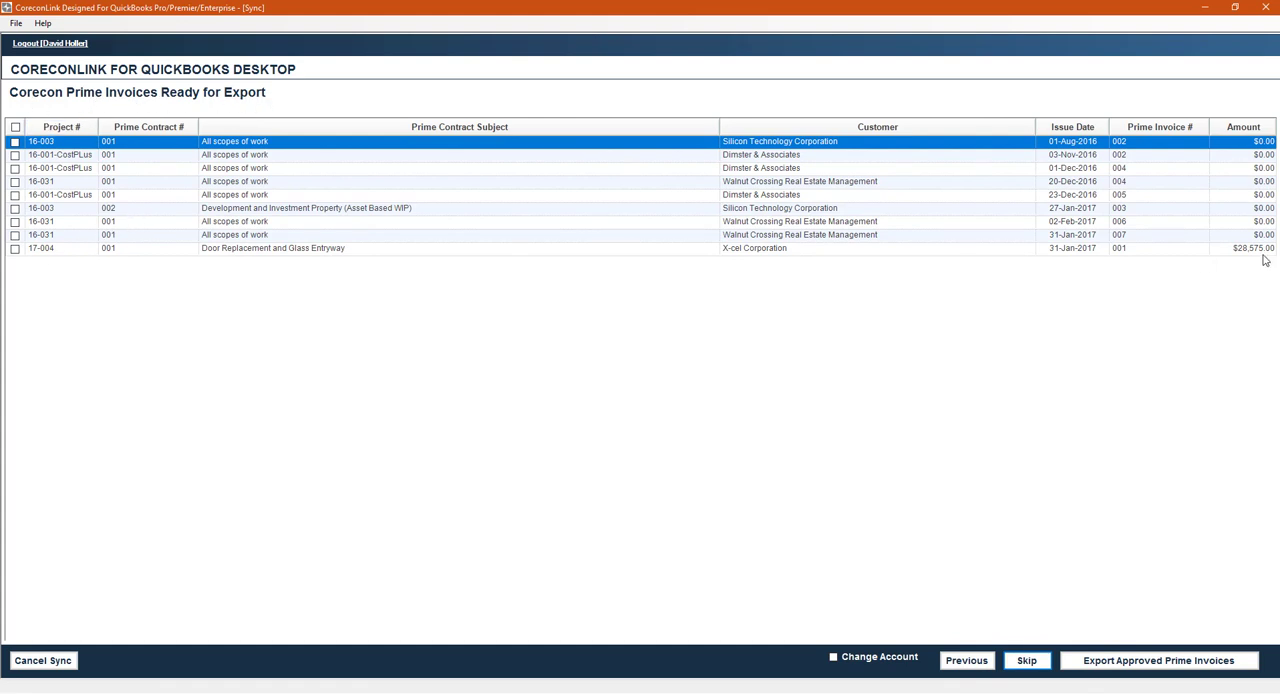
- Export prime invoice 001 of project 17-004 to QuickBooks and skip the employee and timecard exports
{"action": "left_click", "coordinate": [15, 248]}
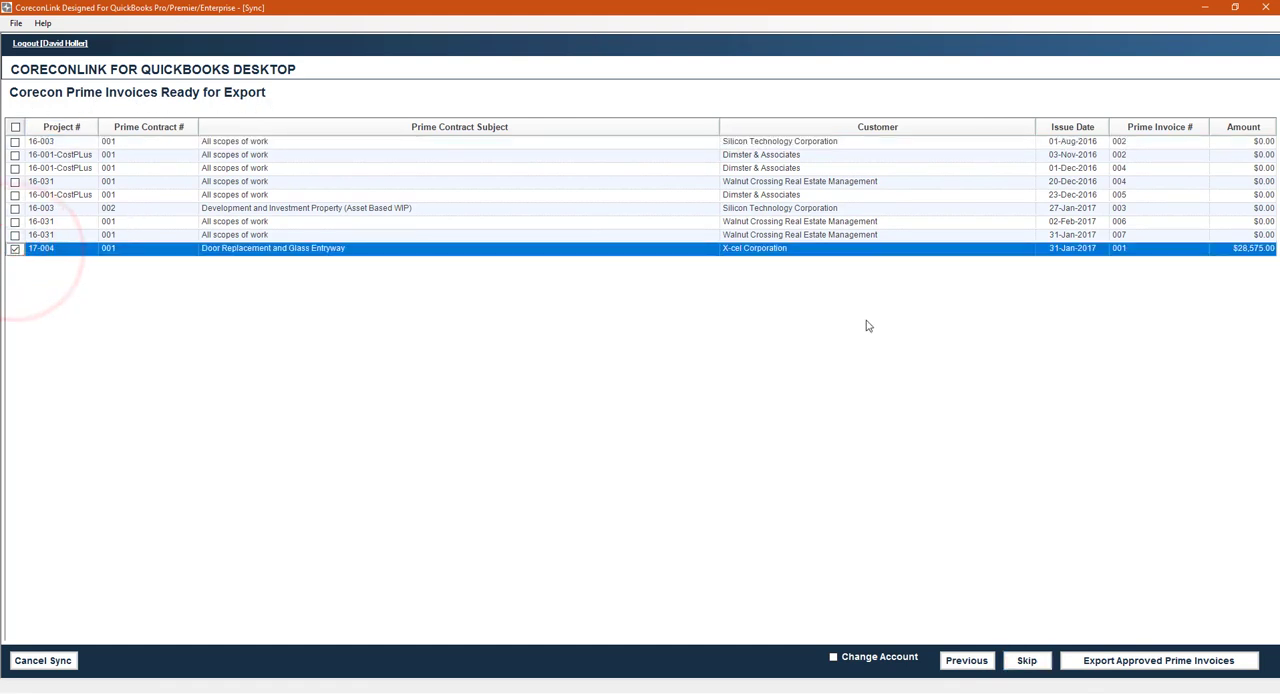
{"action": "left_click", "coordinate": [1101, 660]}
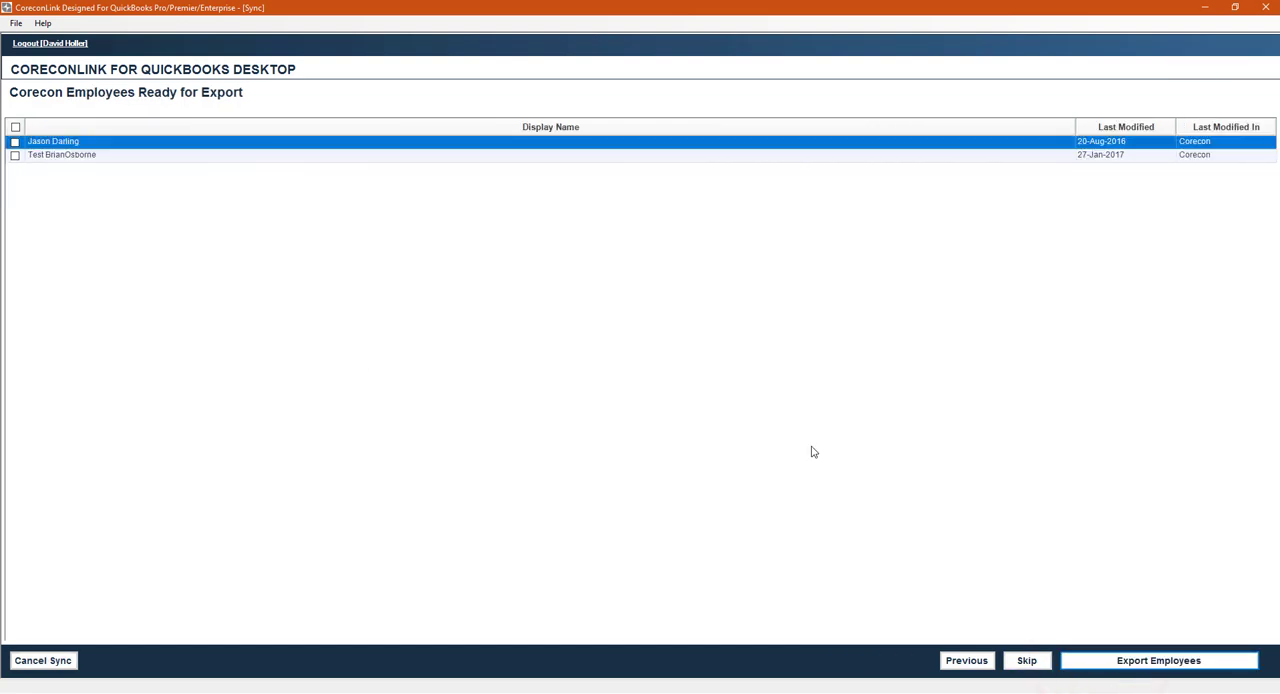
{"action": "left_click", "coordinate": [1028, 661]}
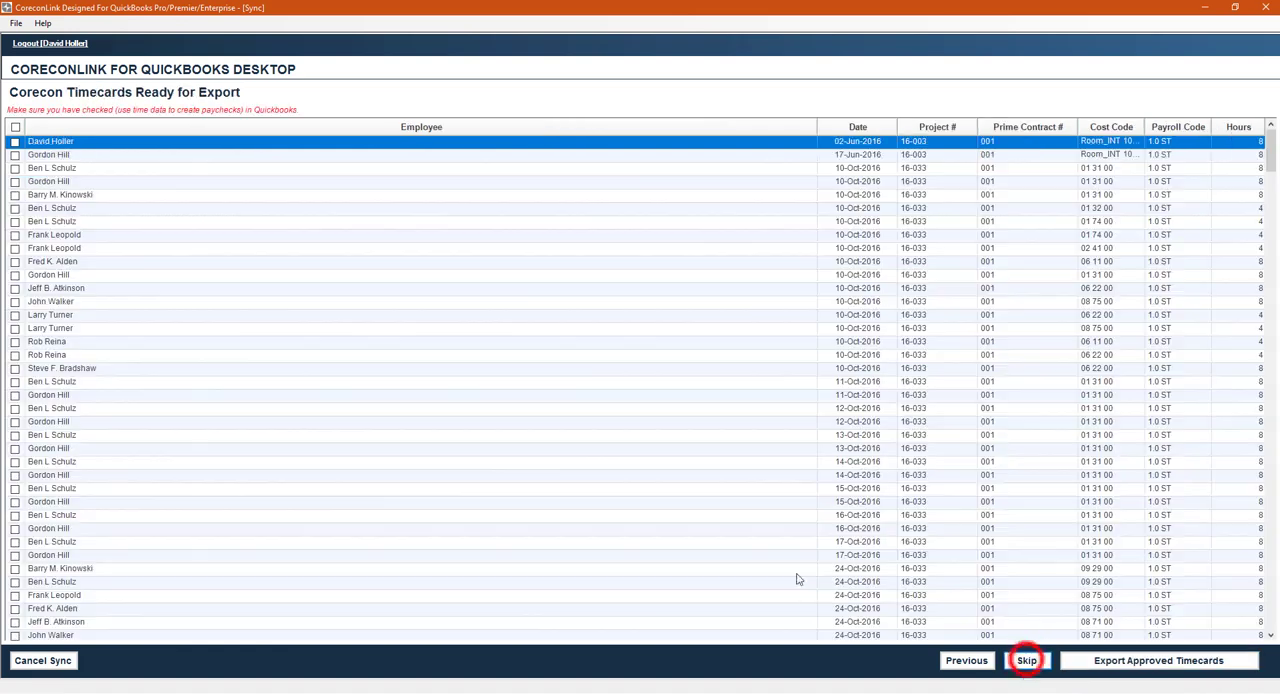
{"action": "left_click", "coordinate": [1028, 661]}
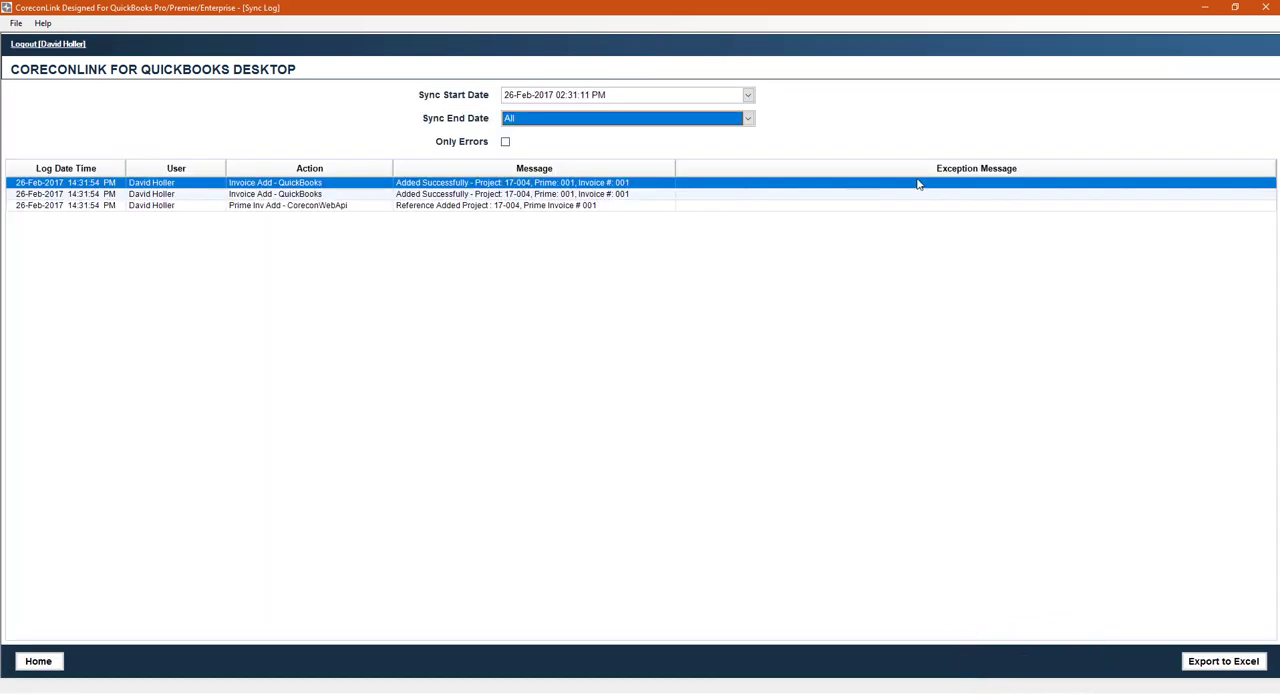
- Switch to QuickBooks, open invoice 001 of job 17-004-001 from the Customer Center, examine its line items and close it
{"action": "mouse_move", "coordinate": [606, 693]}
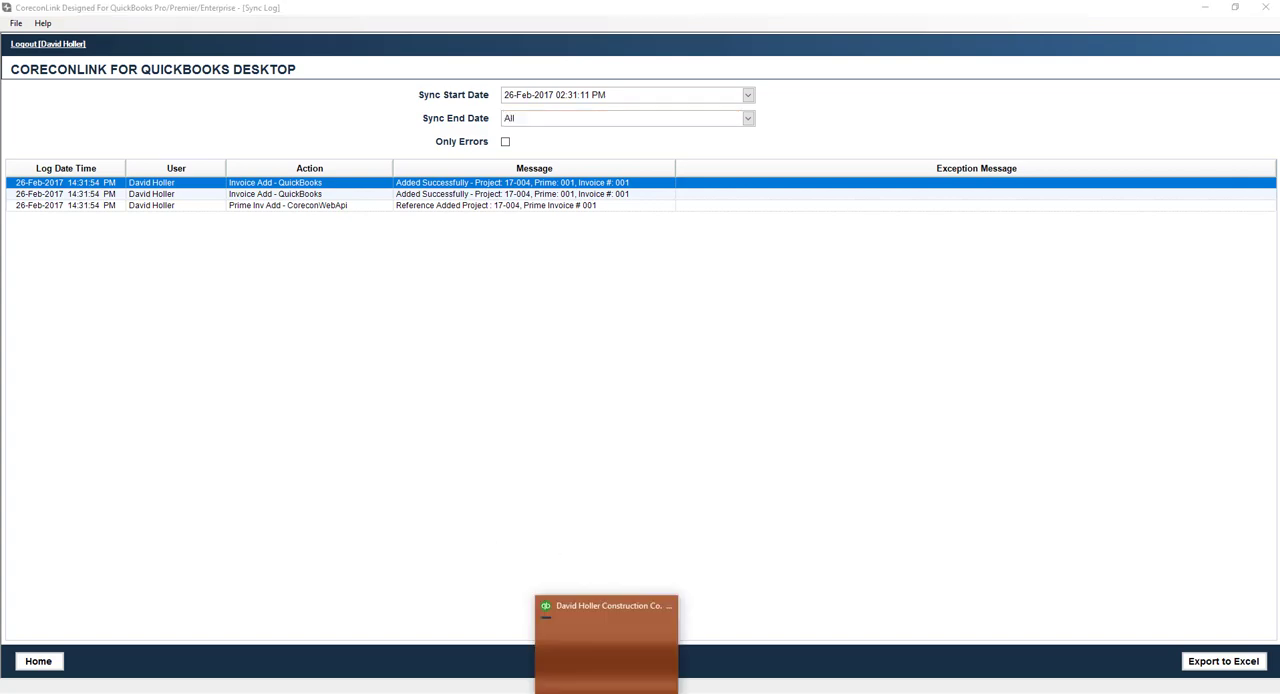
{"action": "left_click", "coordinate": [596, 680]}
{"action": "left_click", "coordinate": [175, 25]}
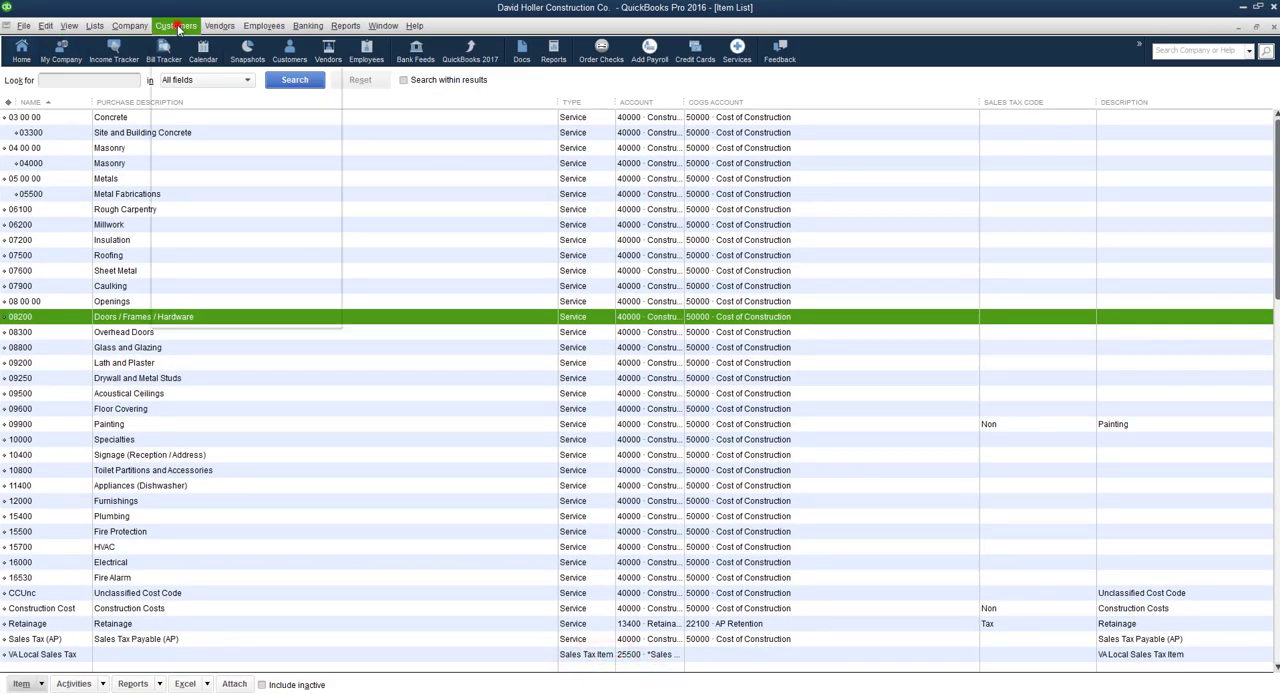
{"action": "left_click", "coordinate": [186, 43]}
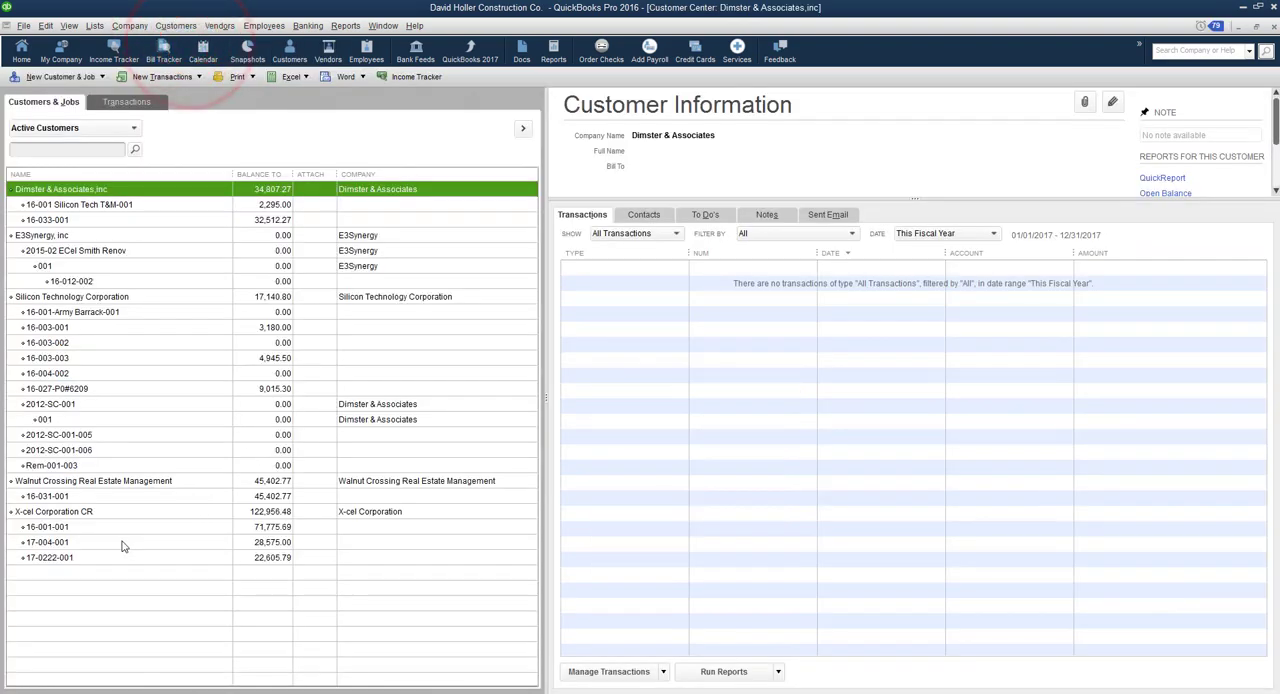
{"action": "left_click", "coordinate": [50, 542]}
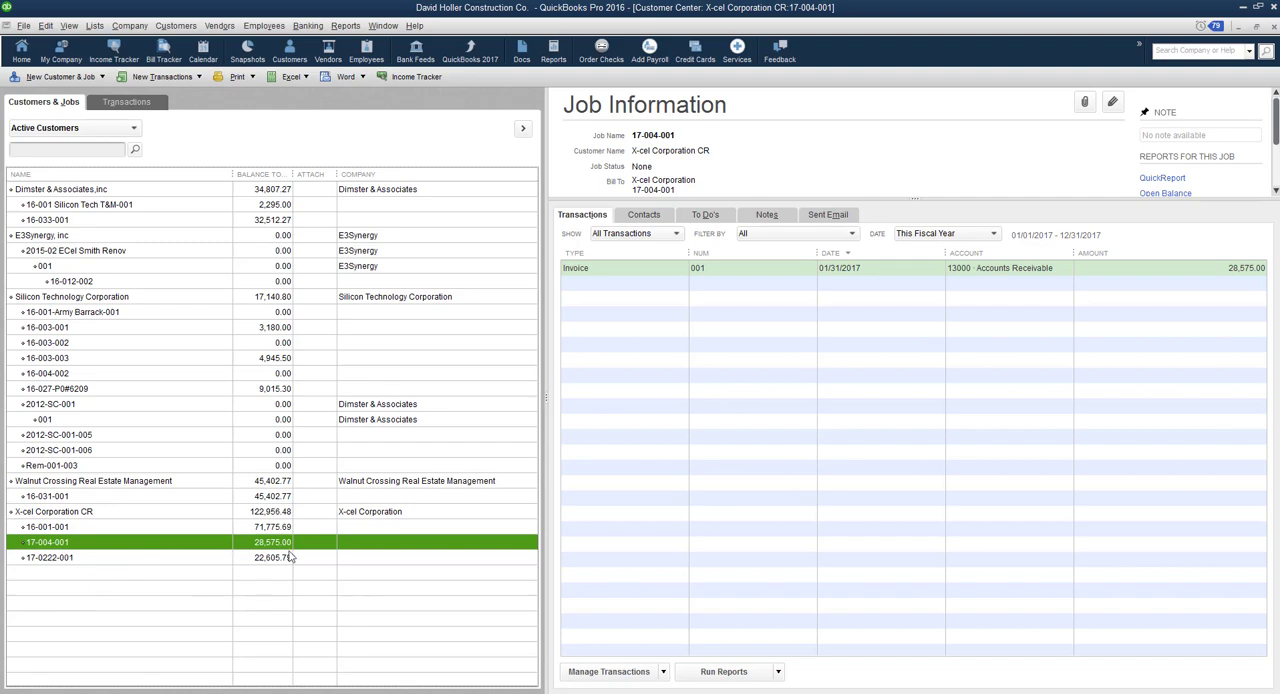
{"action": "double_click", "coordinate": [606, 269]}
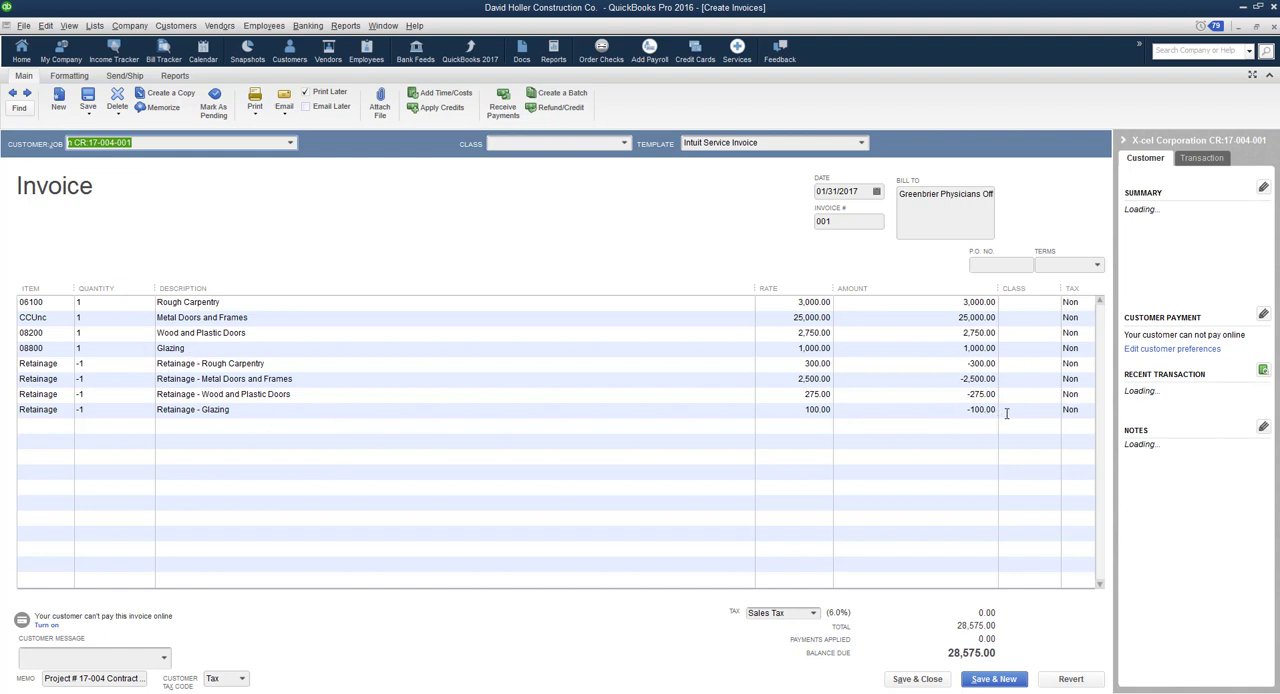
{"action": "left_click", "coordinate": [917, 678]}
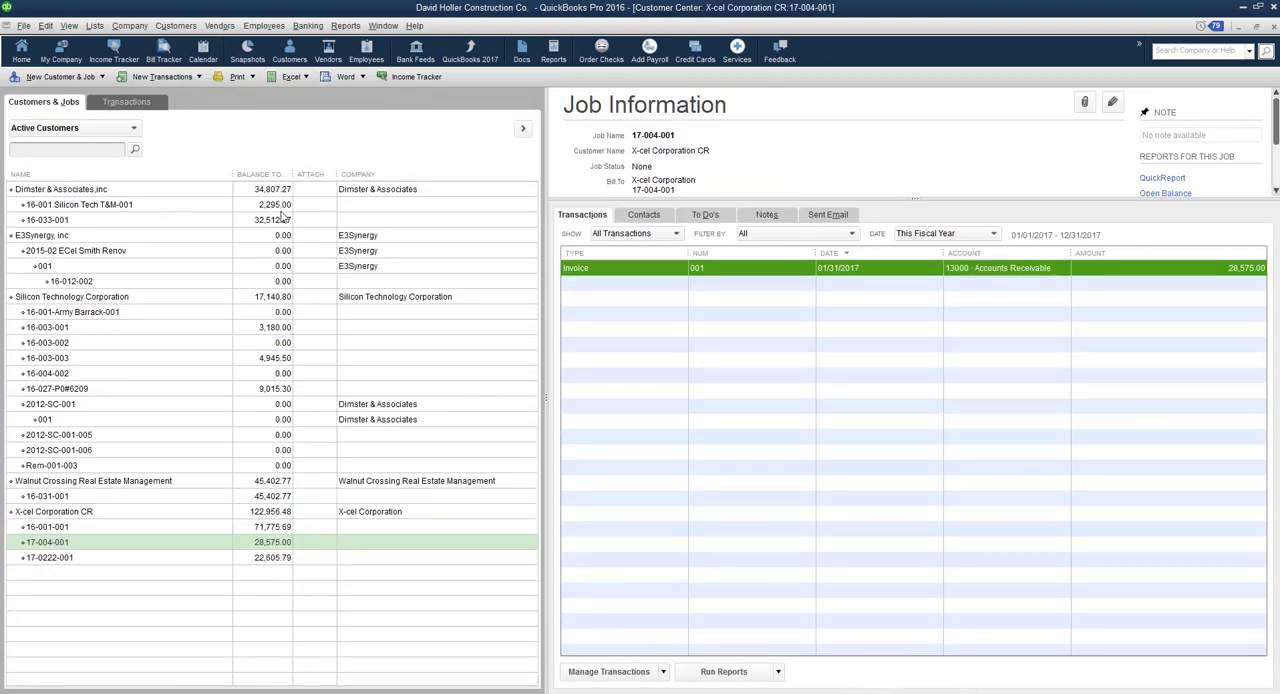
- Find Bright Tile Works in the Vendor Center, examine its bill 12345, and close the bill
{"action": "left_click", "coordinate": [219, 26]}
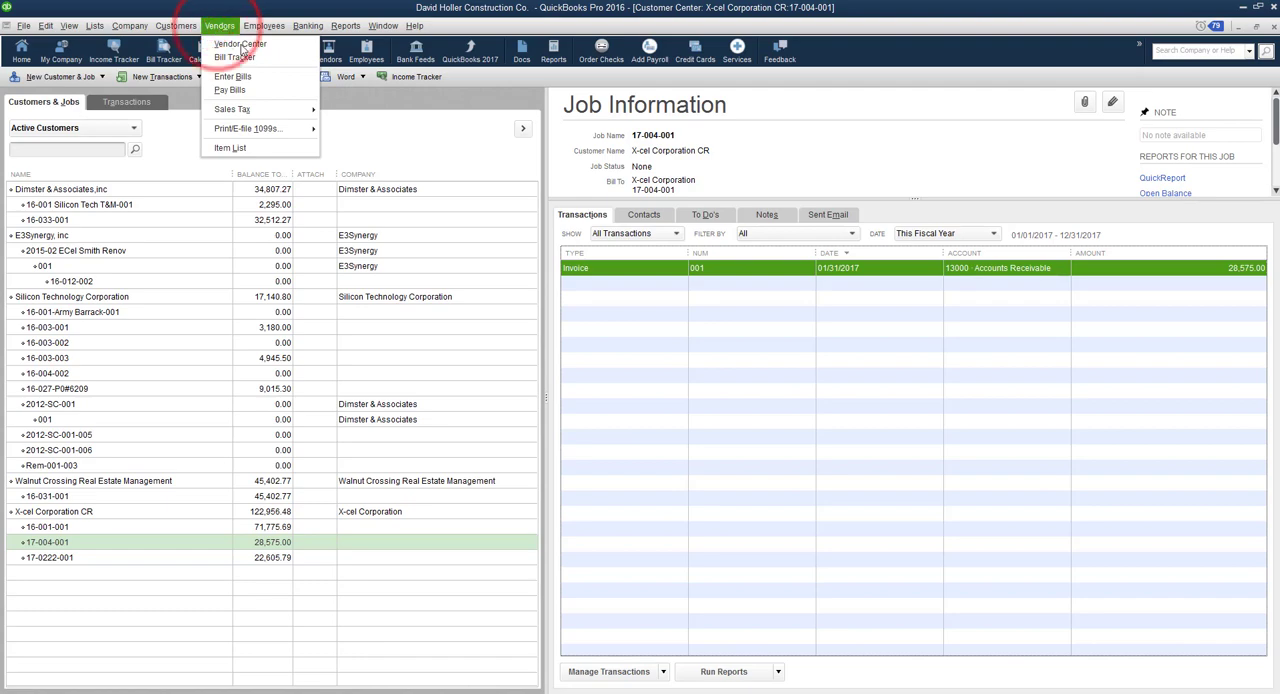
{"action": "left_click", "coordinate": [234, 44]}
{"action": "scroll", "coordinate": [137, 274], "scroll_direction": "down", "scroll_amount": 1}
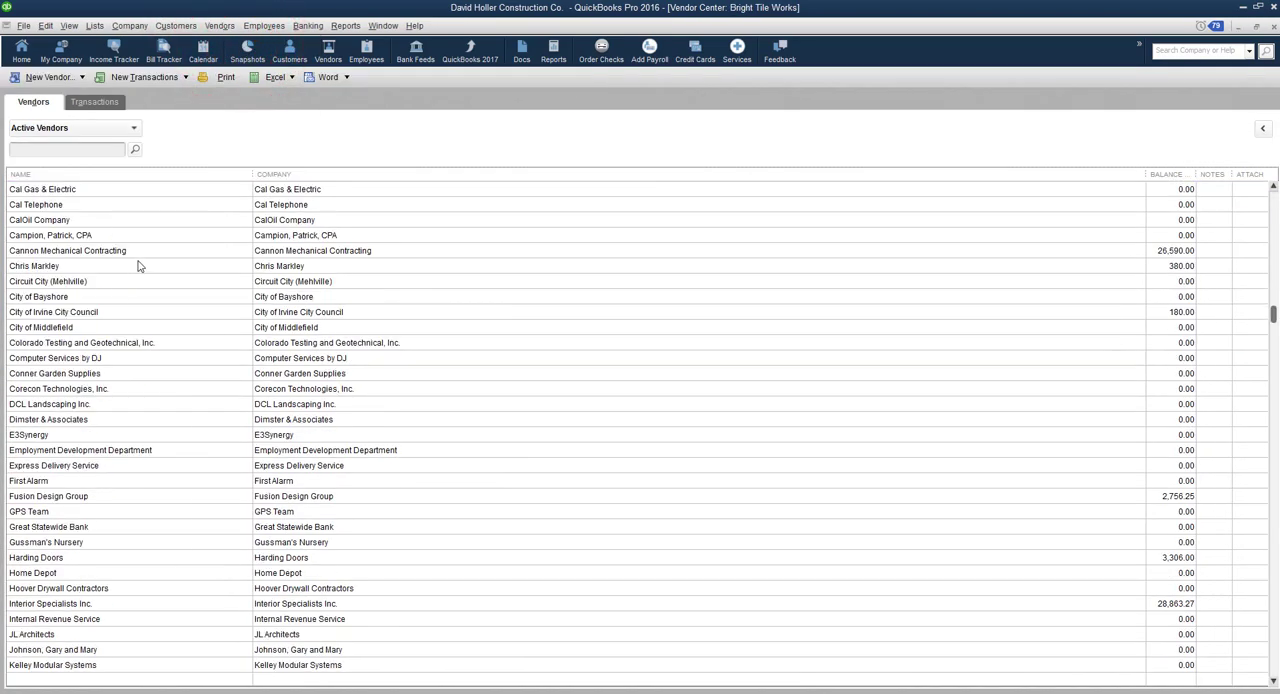
{"action": "scroll", "coordinate": [134, 251], "scroll_direction": "up", "scroll_amount": 5}
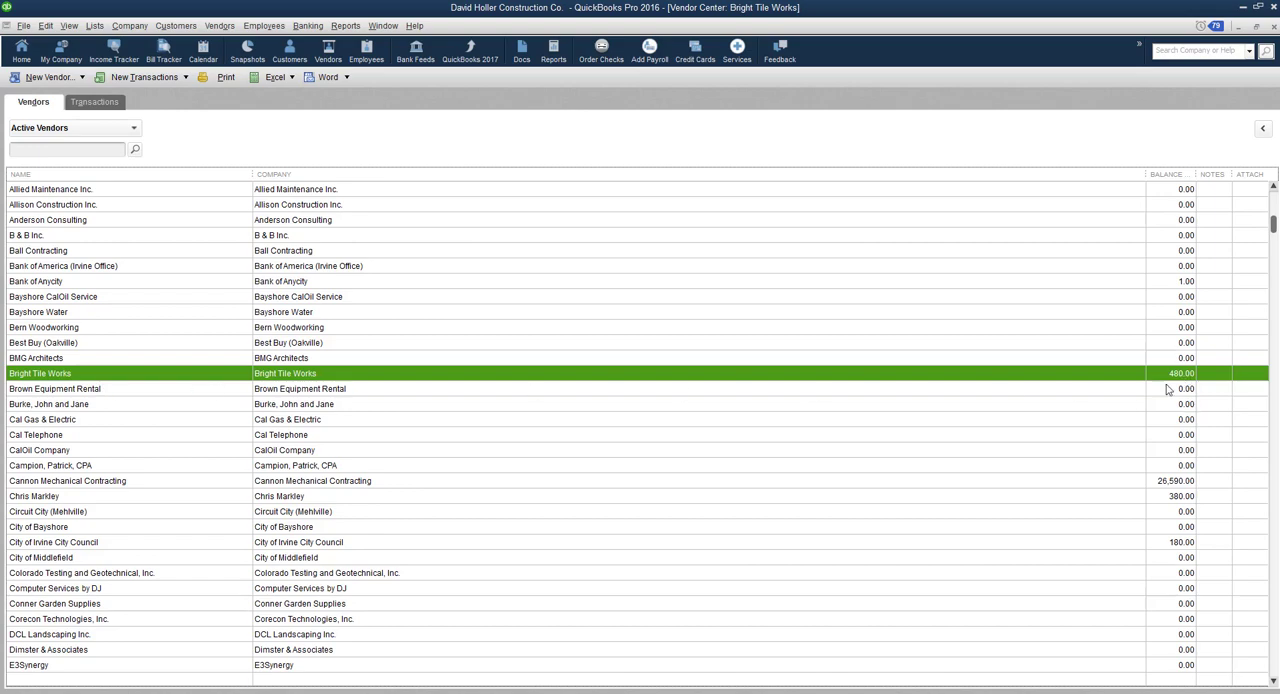
{"action": "scroll", "coordinate": [194, 351], "scroll_direction": "down", "scroll_amount": 2}
{"action": "scroll", "coordinate": [171, 343], "scroll_direction": "up", "scroll_amount": 4}
{"action": "scroll", "coordinate": [171, 343], "scroll_direction": "down", "scroll_amount": 3}
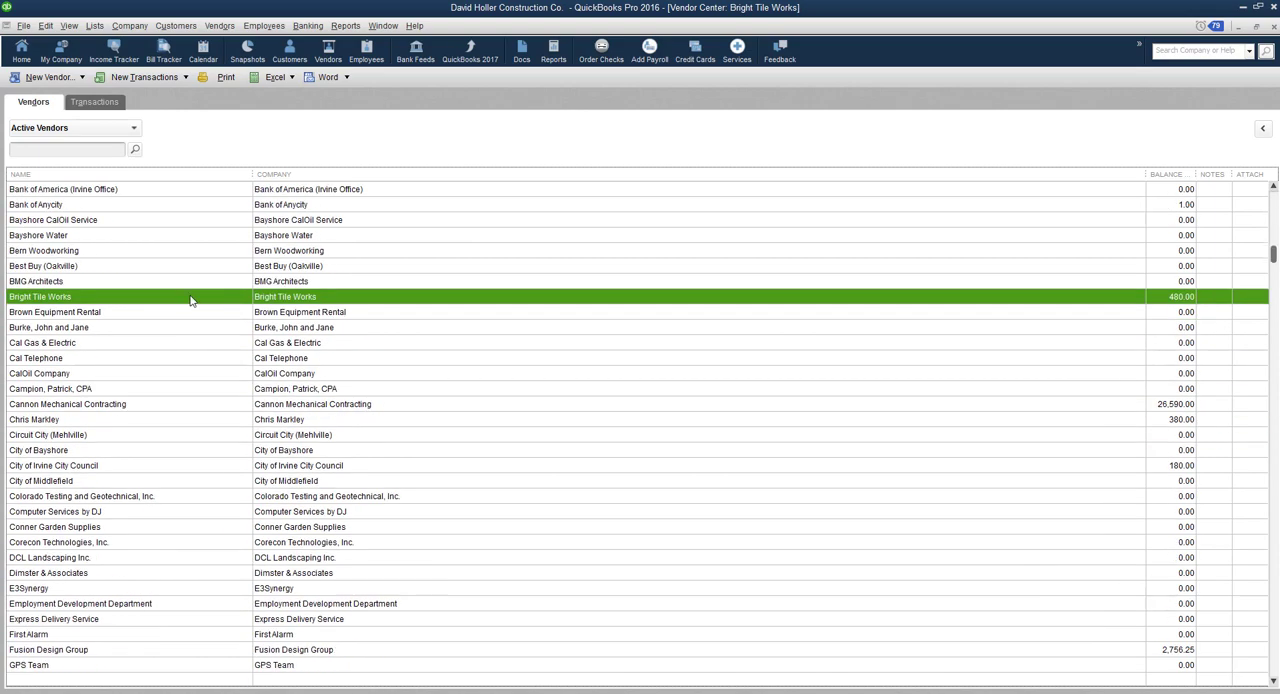
{"action": "double_click", "coordinate": [188, 296]}
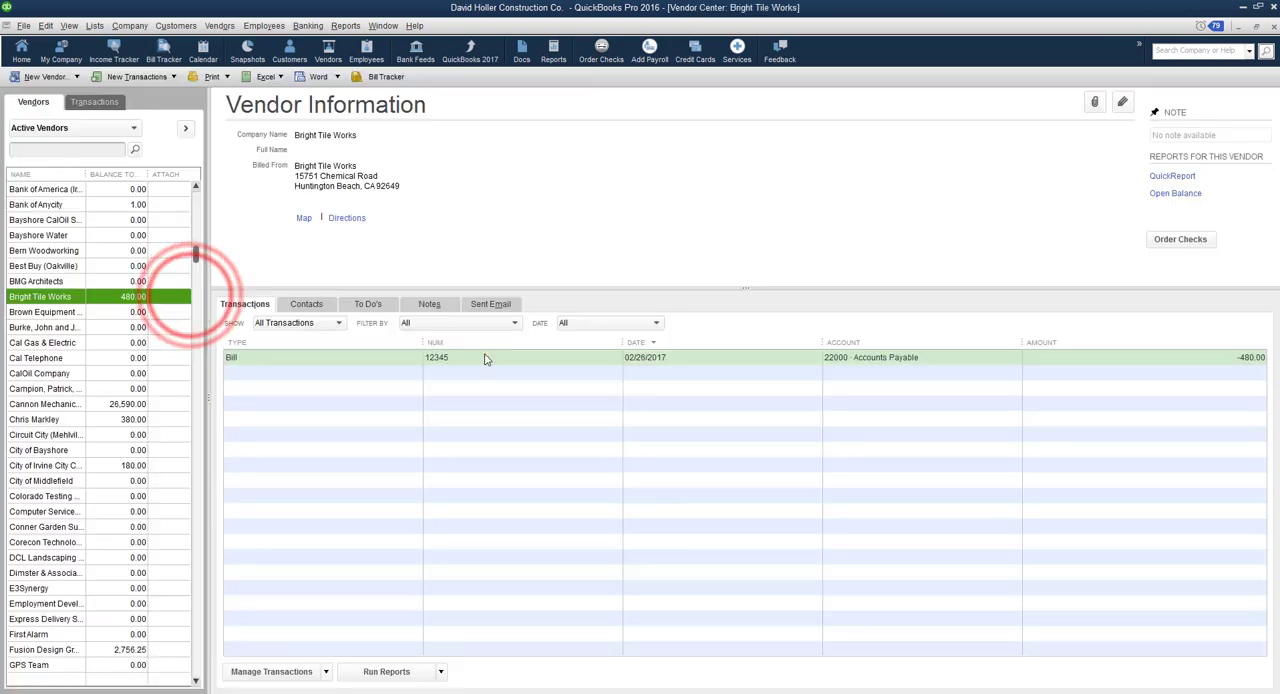
{"action": "double_click", "coordinate": [486, 353]}
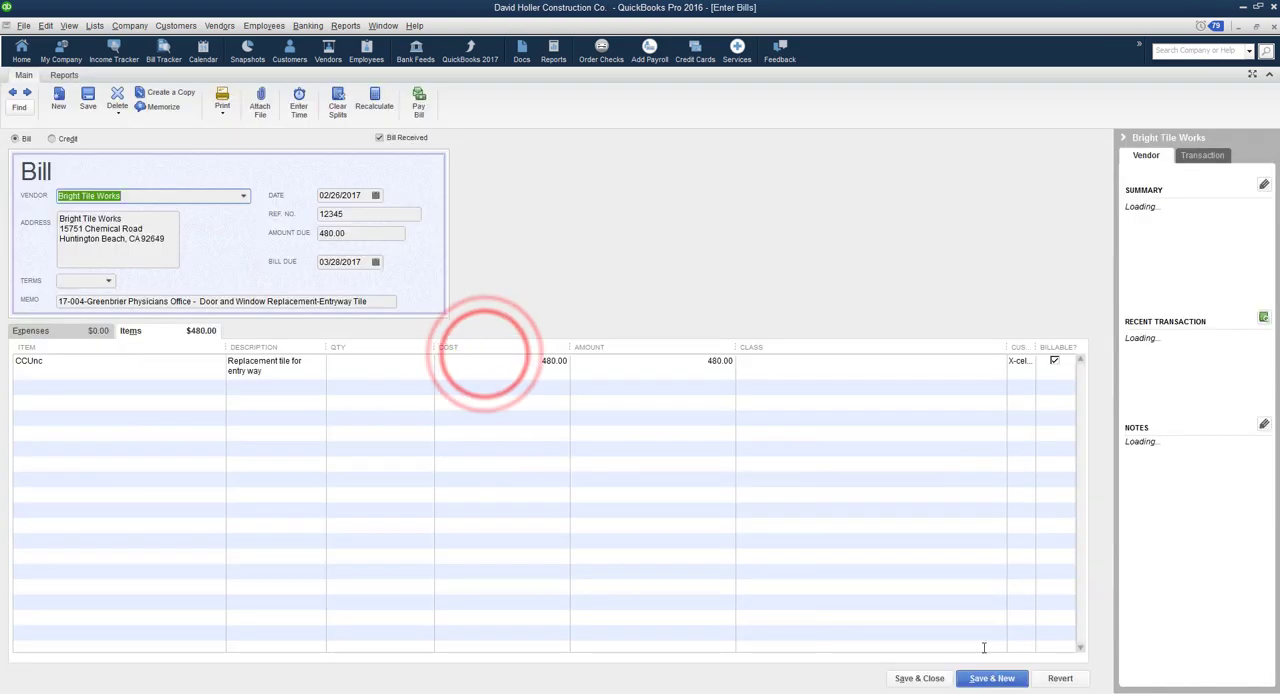
{"action": "left_click", "coordinate": [940, 680]}
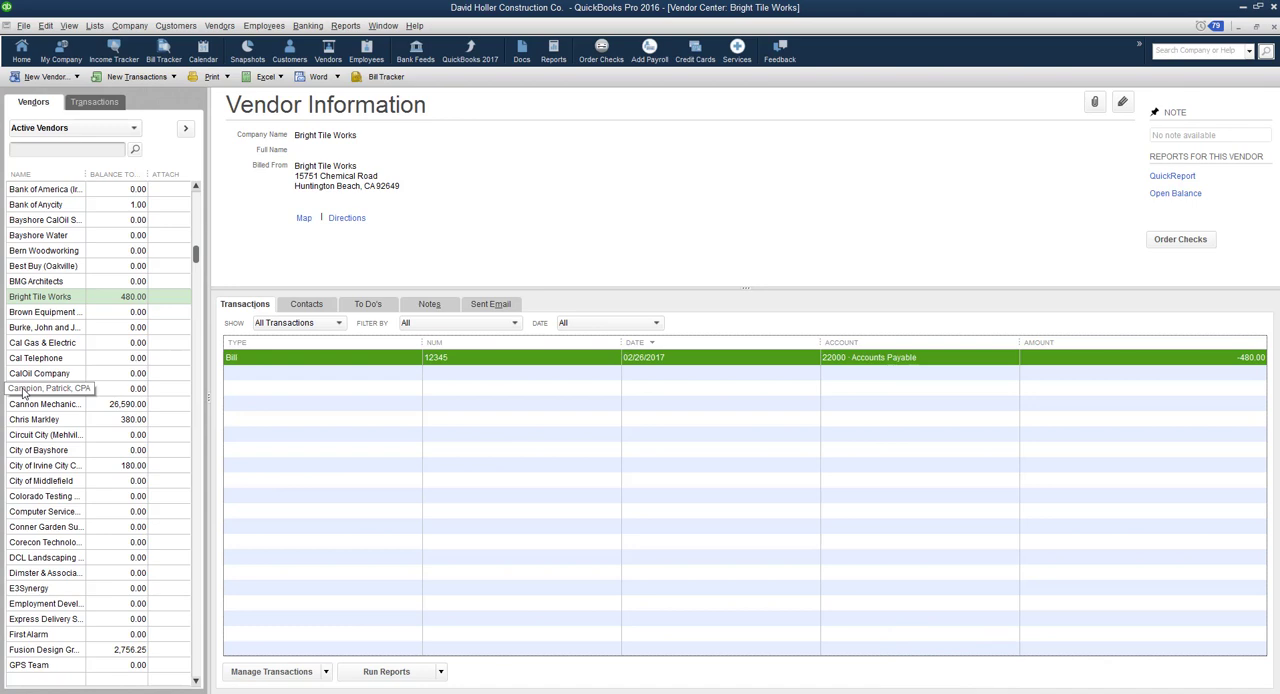
- Check the exported project 17-004 bills listed for vendors Interior Specialists Inc. and Pitzer Painting Contractors
{"action": "scroll", "coordinate": [30, 480], "scroll_direction": "down", "scroll_amount": 6}
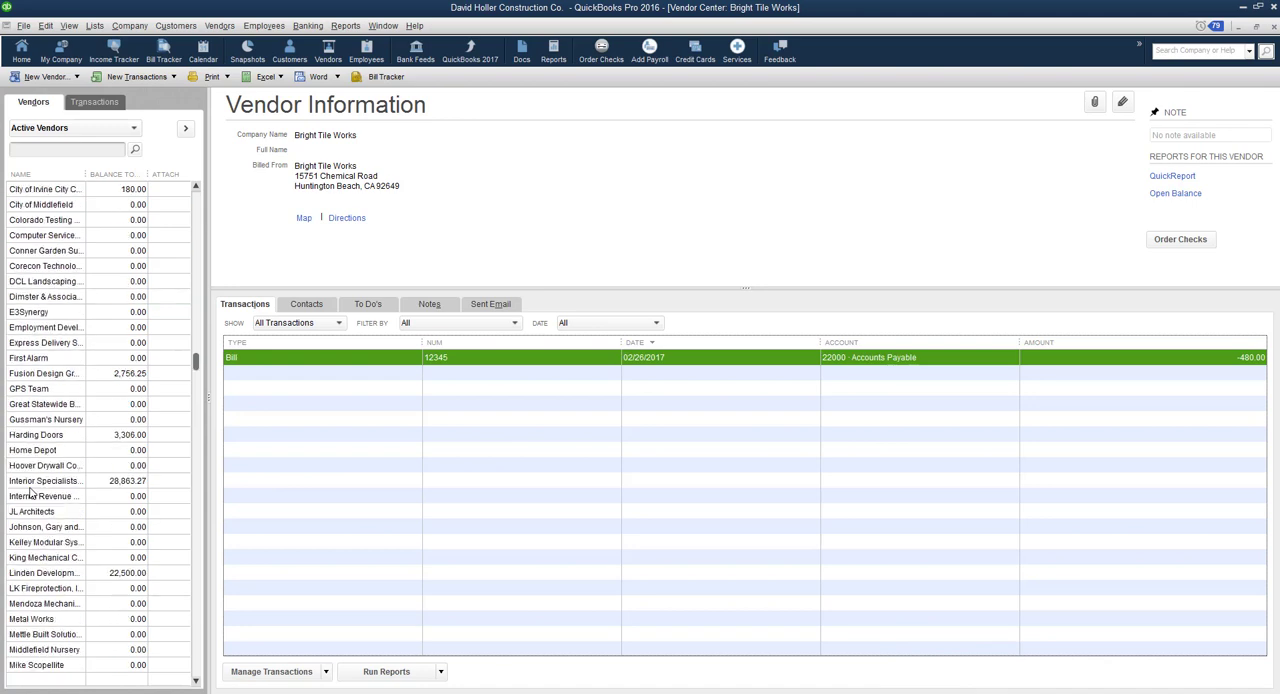
{"action": "scroll", "coordinate": [30, 492], "scroll_direction": "down", "scroll_amount": 1}
{"action": "double_click", "coordinate": [40, 435]}
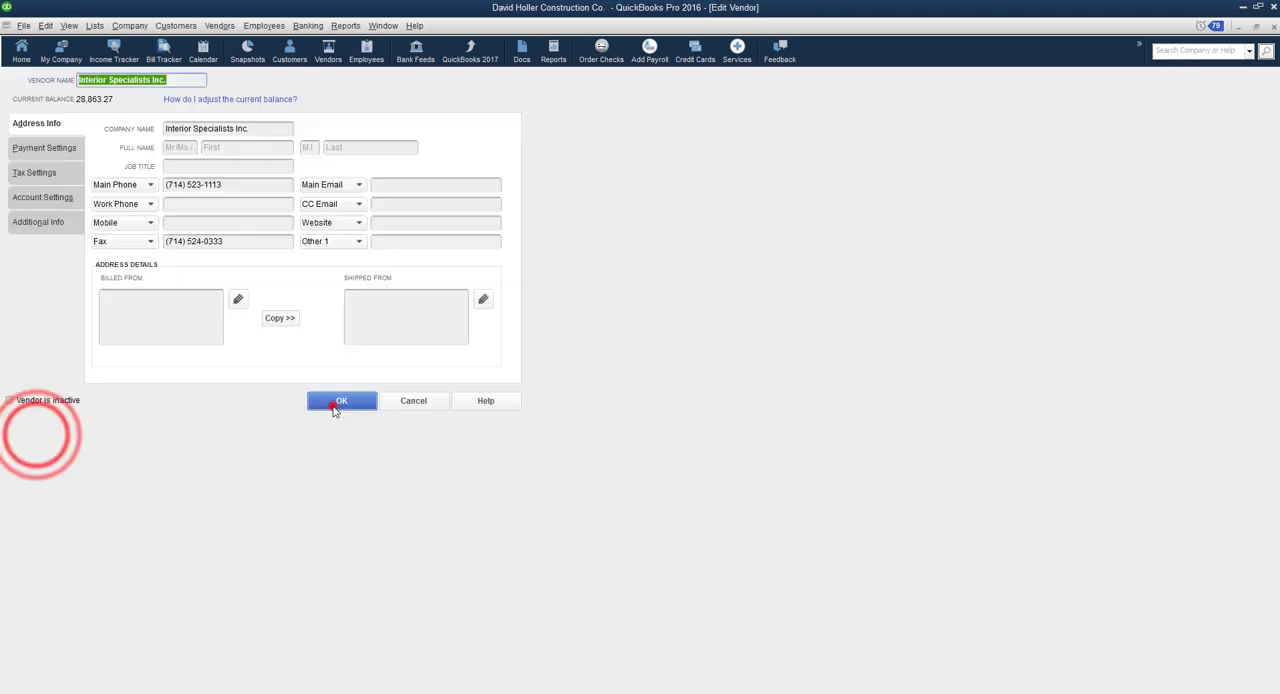
{"action": "left_click", "coordinate": [338, 402]}
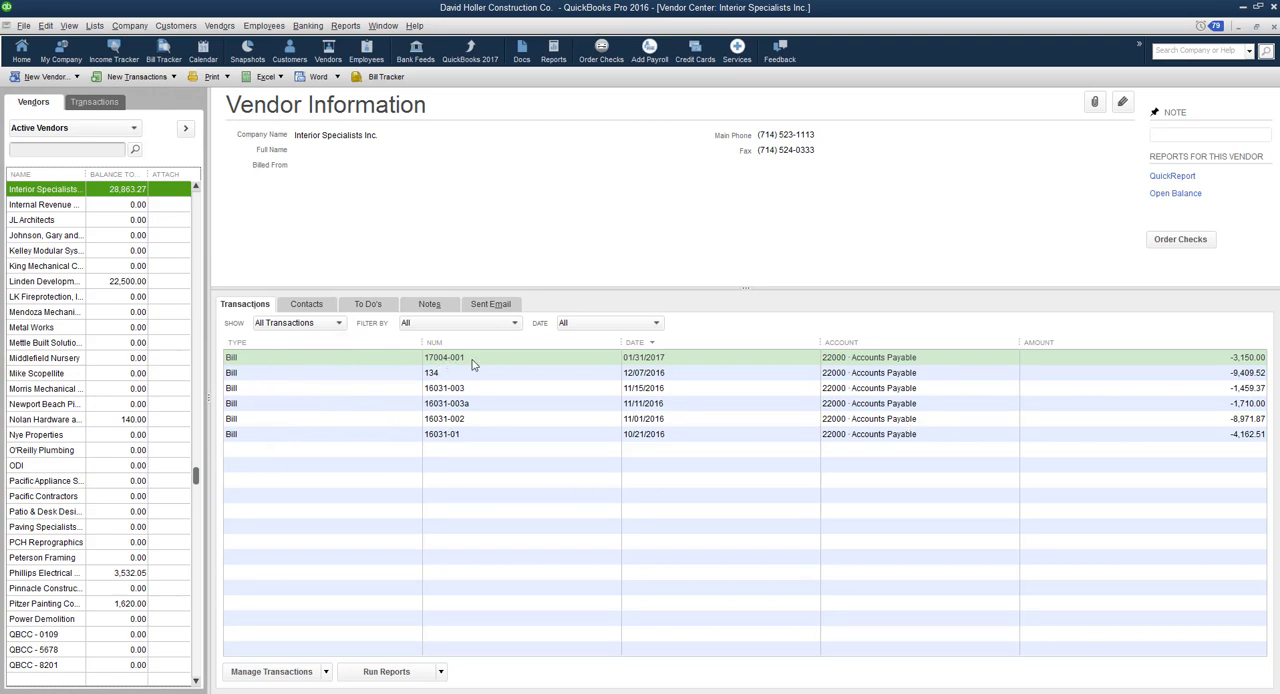
{"action": "scroll", "coordinate": [40, 520], "scroll_direction": "down", "scroll_amount": 2}
{"action": "left_click", "coordinate": [36, 512]}
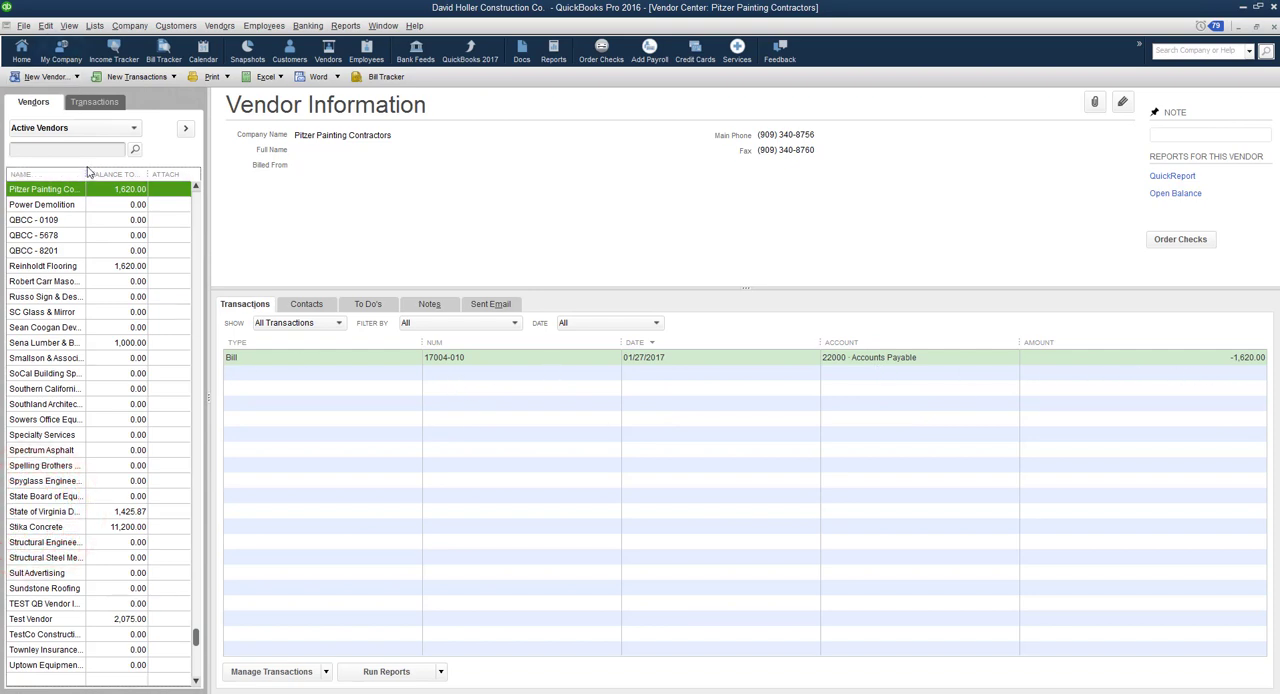
- Return to the Customer Center, review the transactions of job 17-004-001, and close the open windows
{"action": "left_click", "coordinate": [172, 25]}
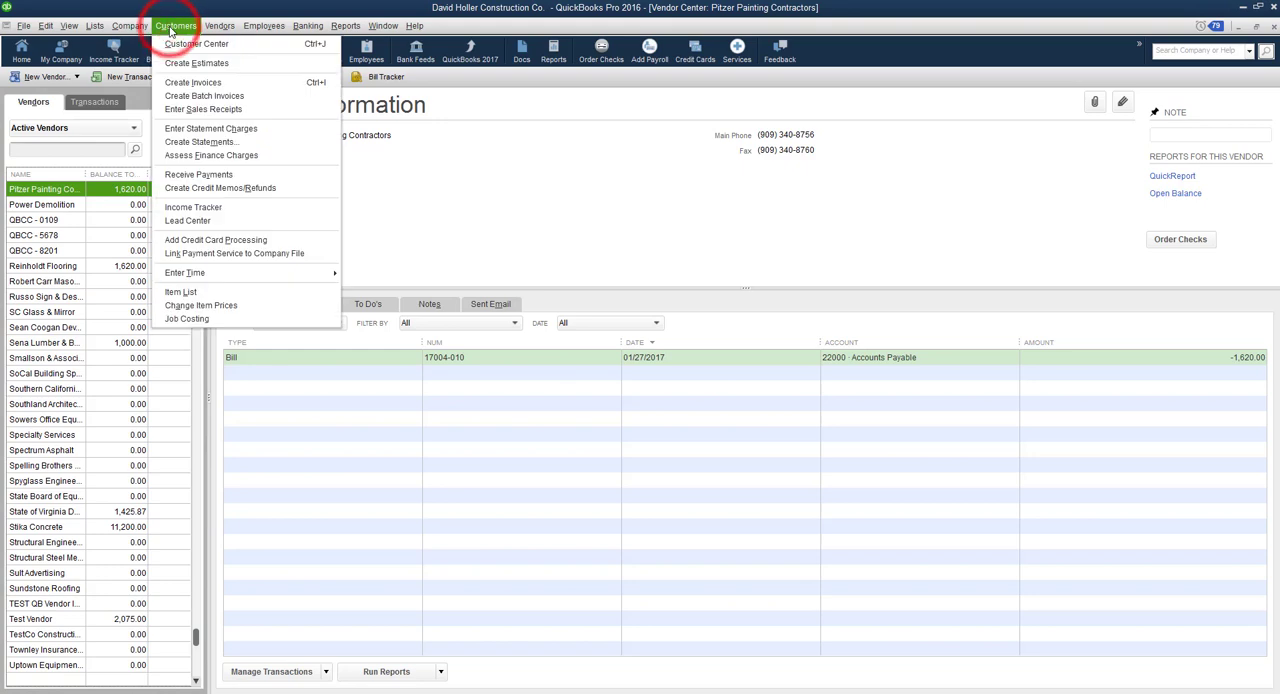
{"action": "left_click", "coordinate": [185, 44]}
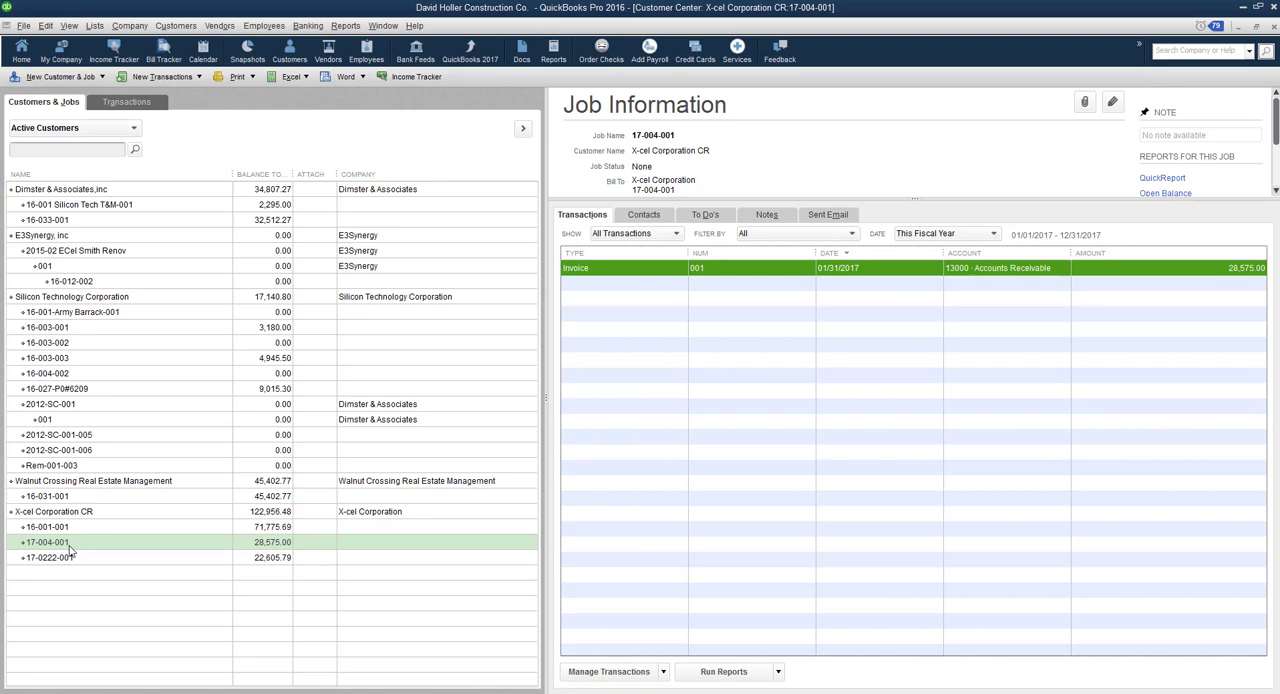
{"action": "left_click", "coordinate": [58, 550]}
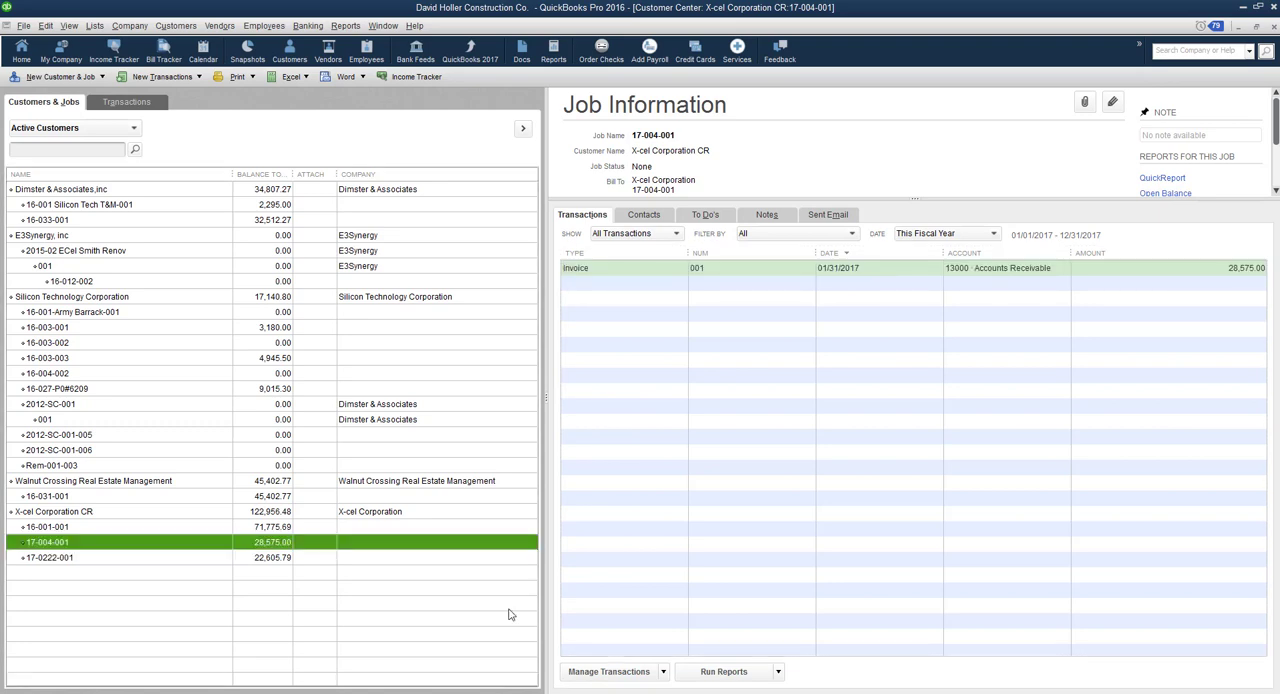
{"action": "key", "text": "Escape"}
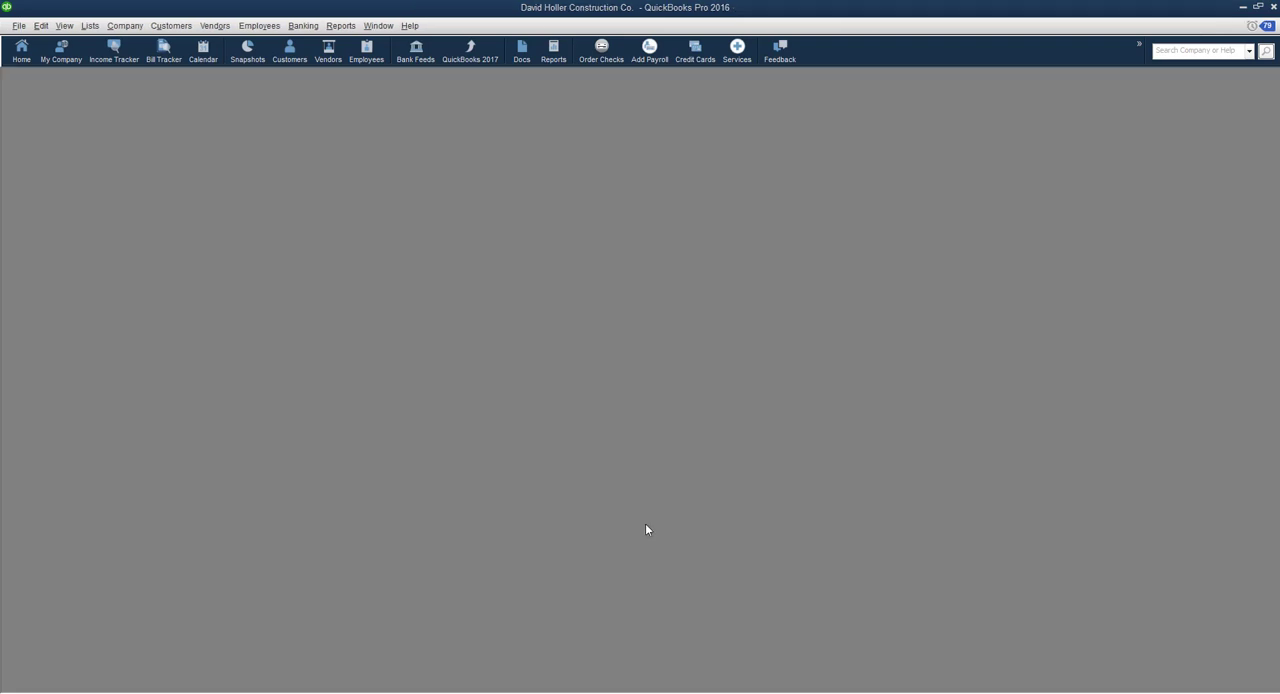
- Run the memorized Corecon Imported Transaction List (Today Only) report and widen its Name column
{"action": "left_click", "coordinate": [341, 27]}
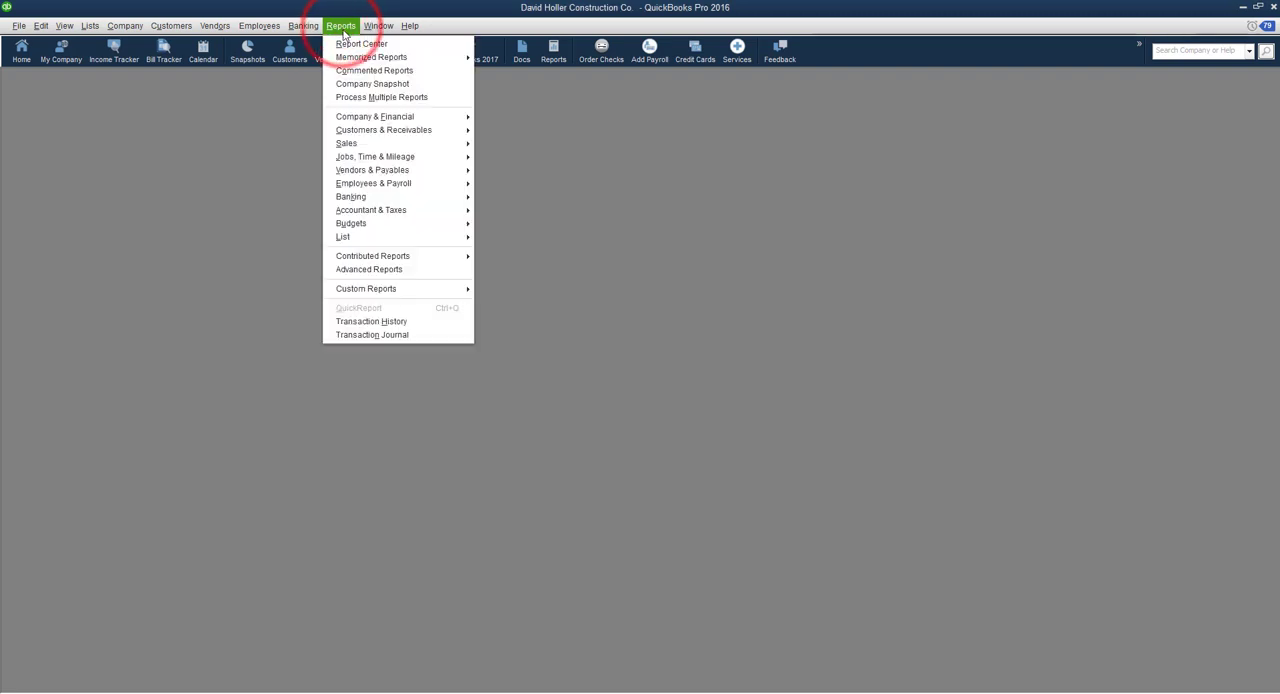
{"action": "mouse_move", "coordinate": [410, 57]}
{"action": "mouse_move", "coordinate": [523, 118]}
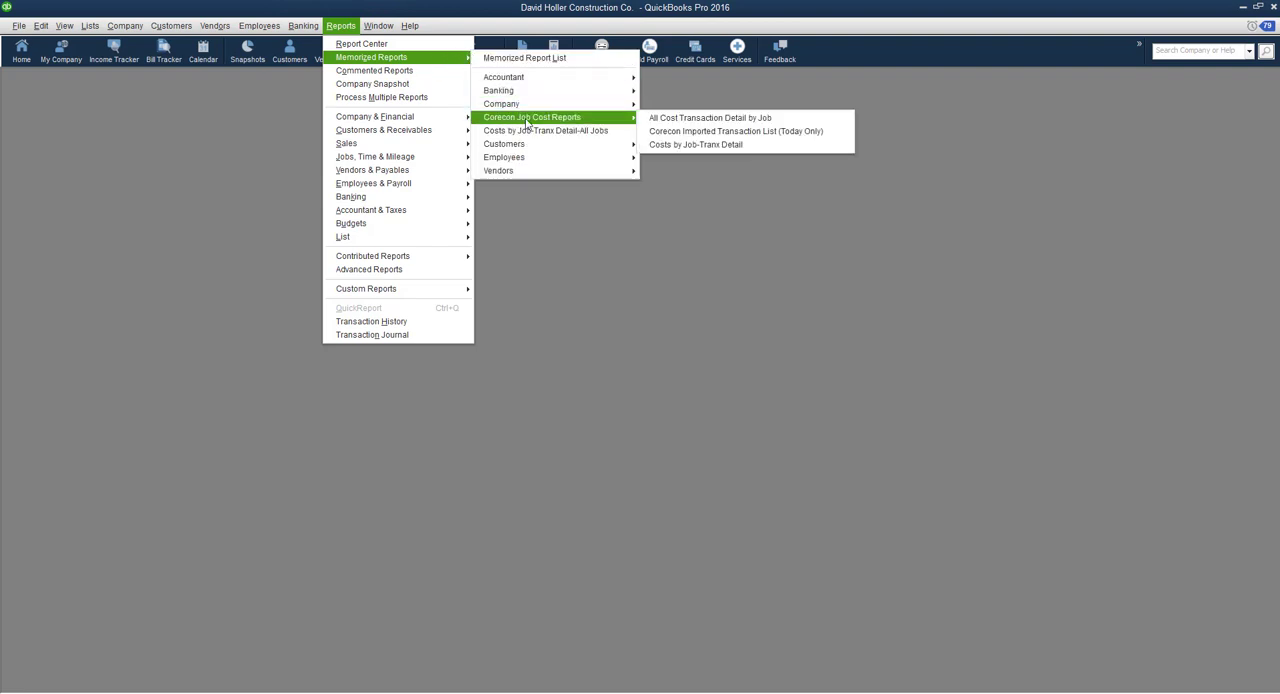
{"action": "left_click", "coordinate": [706, 130]}
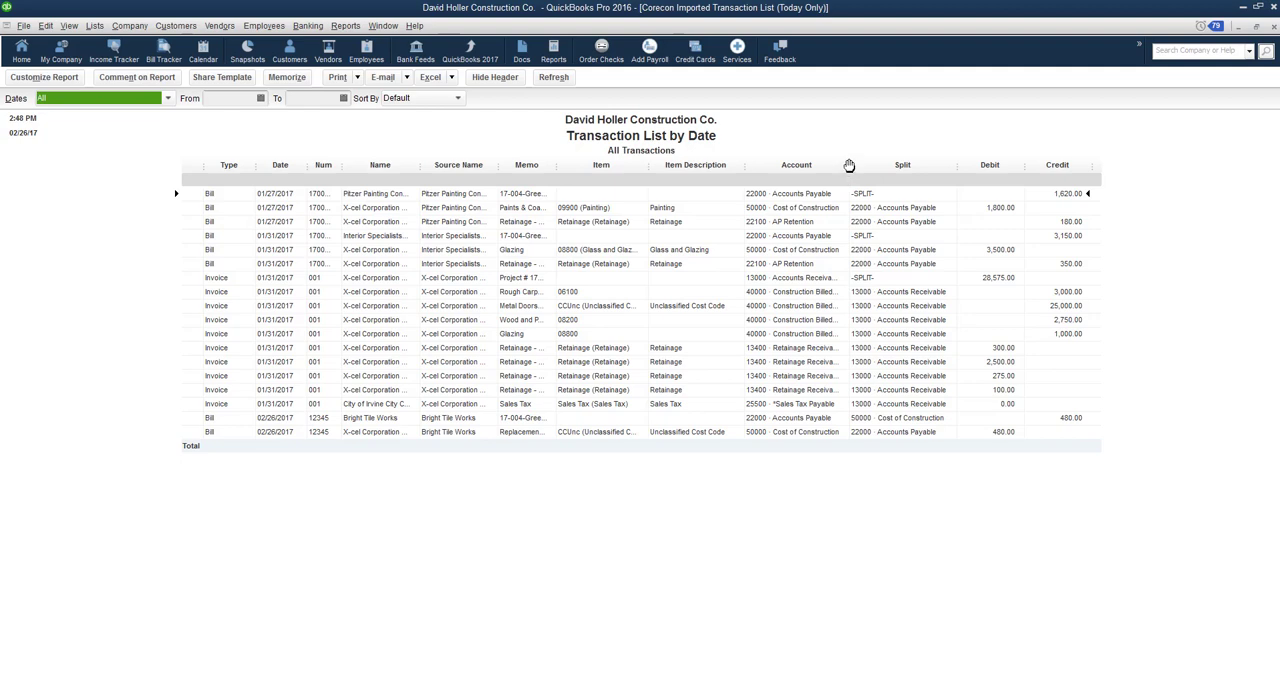
{"action": "left_click_drag", "start_coordinate": [848, 165], "coordinate": [890, 164]}
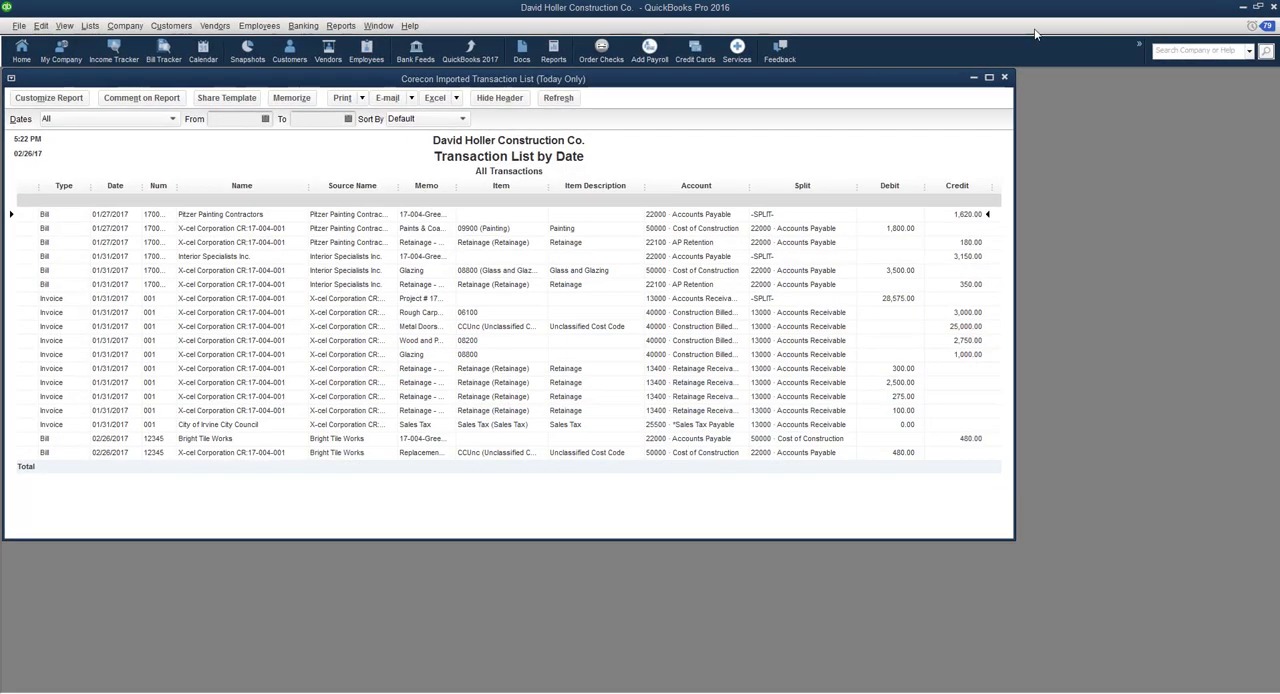
- Open the weekly timesheet, choose the employee, and display the week containing January 11, 2017
{"action": "left_click", "coordinate": [262, 27]}
{"action": "mouse_move", "coordinate": [288, 64]}
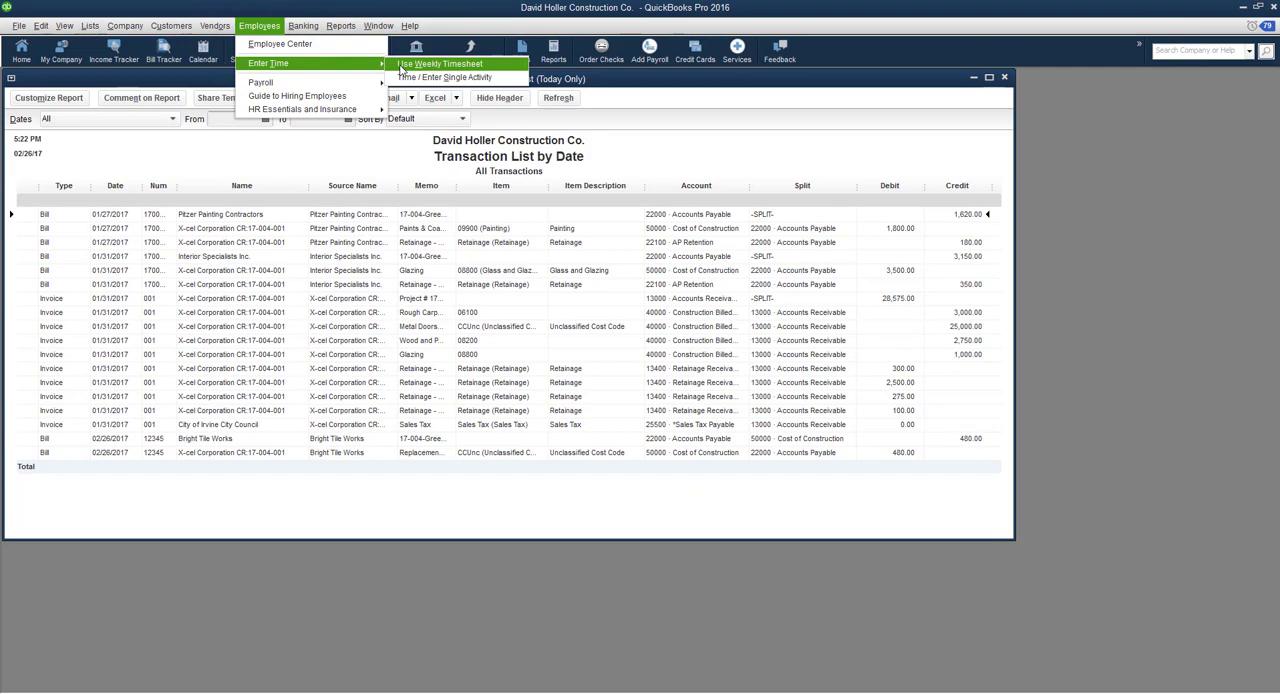
{"action": "left_click", "coordinate": [400, 67]}
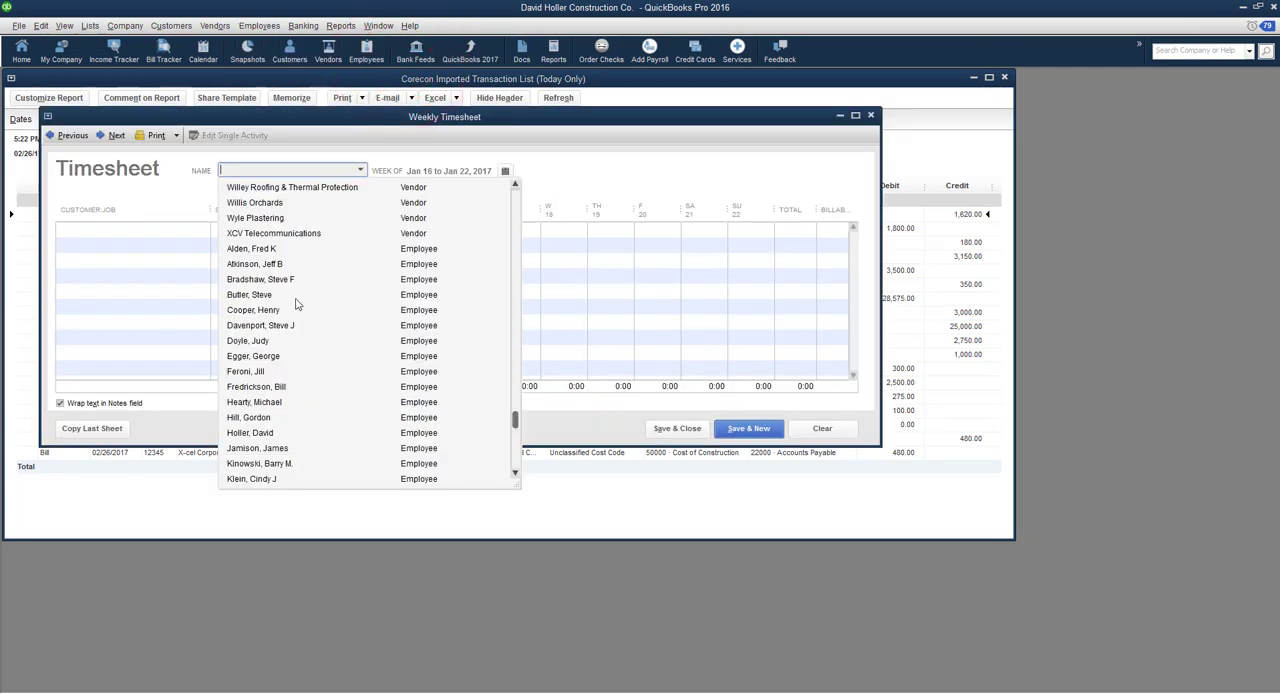
{"action": "scroll", "coordinate": [252, 333], "scroll_direction": "down", "scroll_amount": 2}
{"action": "left_click", "coordinate": [252, 329]}
{"action": "left_click", "coordinate": [505, 171]}
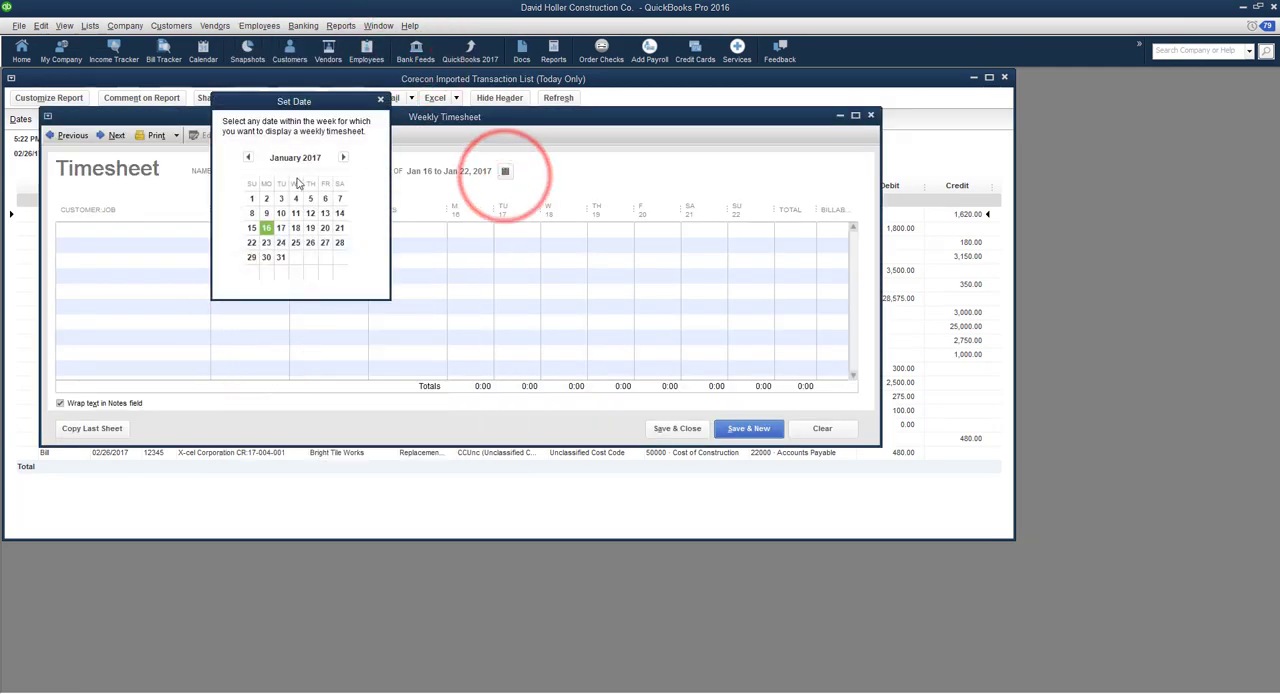
{"action": "left_click", "coordinate": [296, 211]}
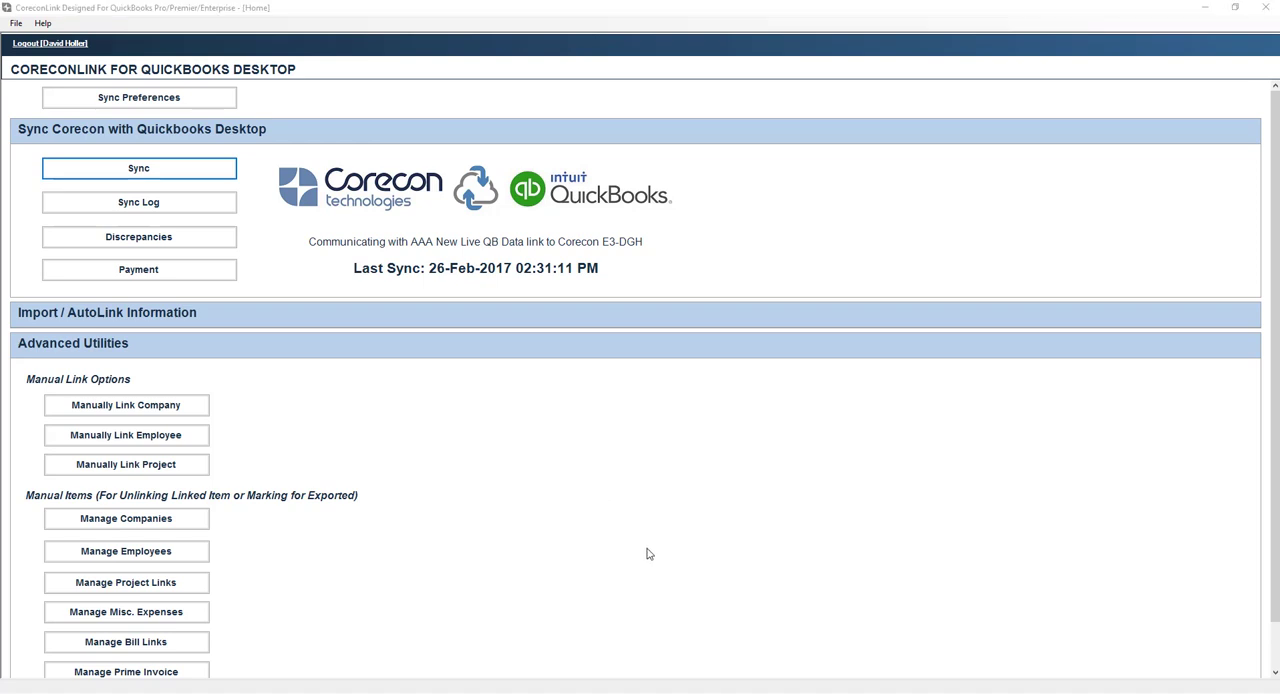
- Open the CoreconLink help system, read the Sync Wizard overview, and return to the help home page
{"action": "left_click", "coordinate": [43, 23]}
{"action": "left_click", "coordinate": [66, 37]}
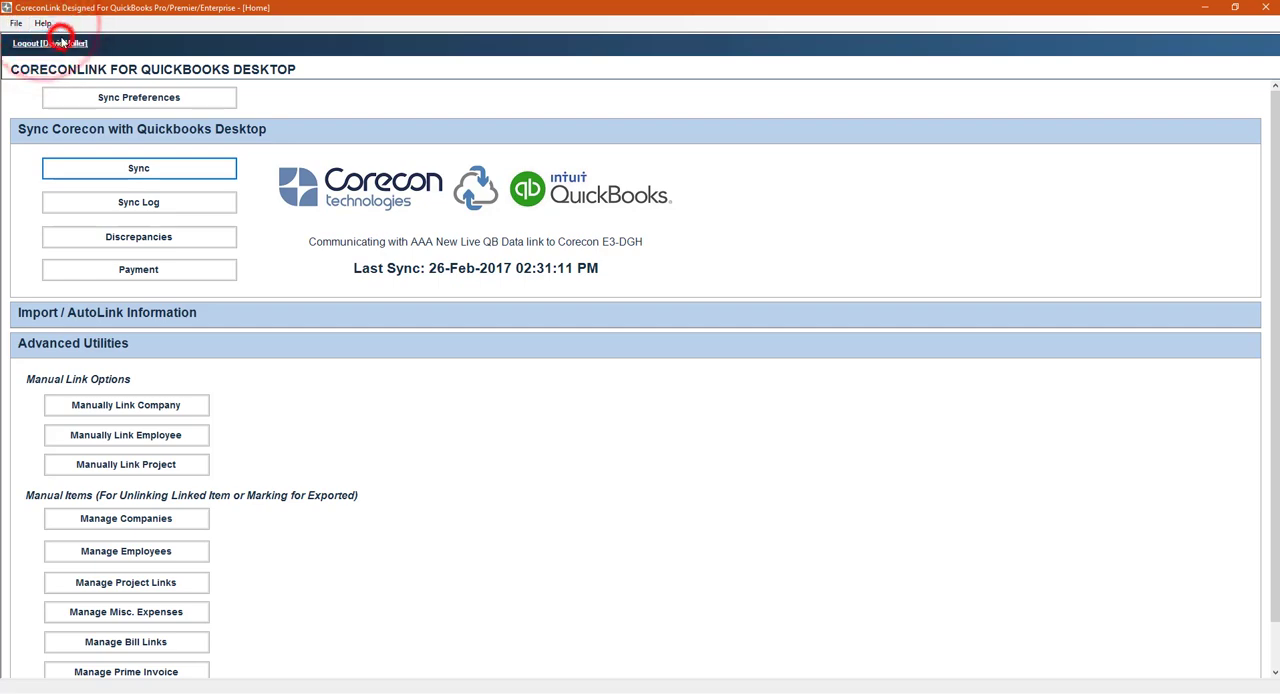
{"action": "left_click", "coordinate": [891, 350]}
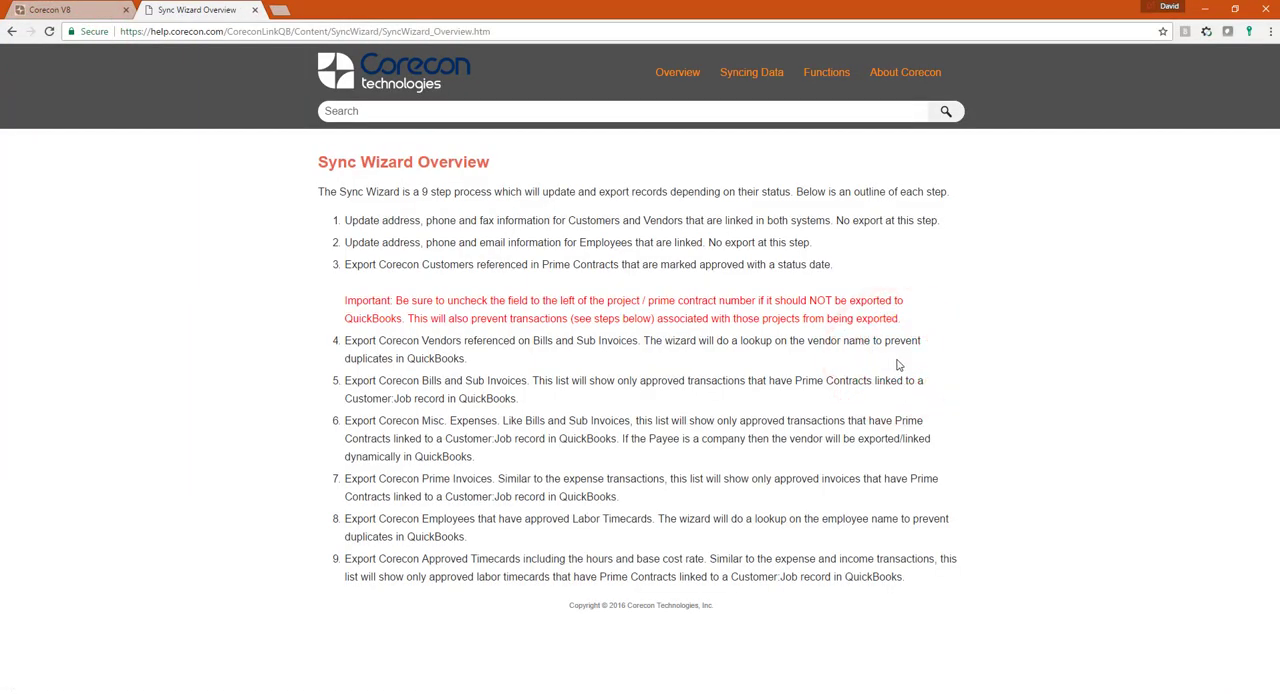
{"action": "left_click", "coordinate": [12, 31]}
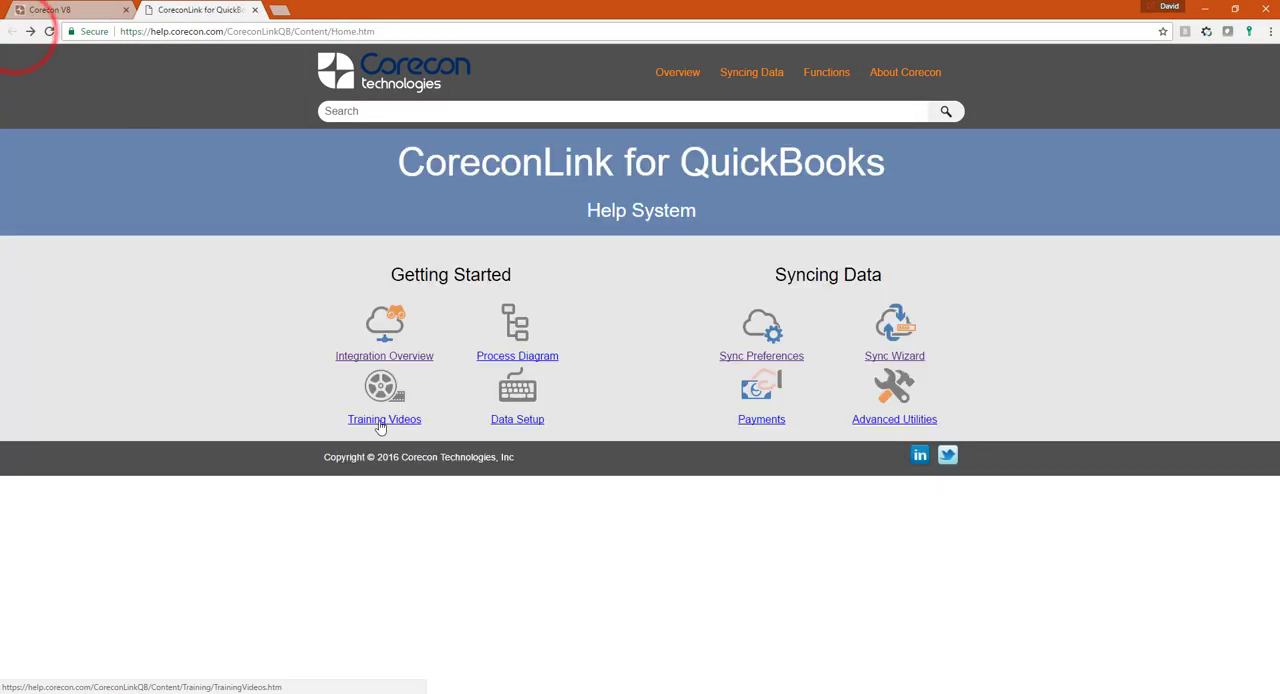
- From the help system's training videos, open the one on creating a QuickBooks report of imported Corecon transactions, and close it
{"action": "left_click", "coordinate": [379, 425]}
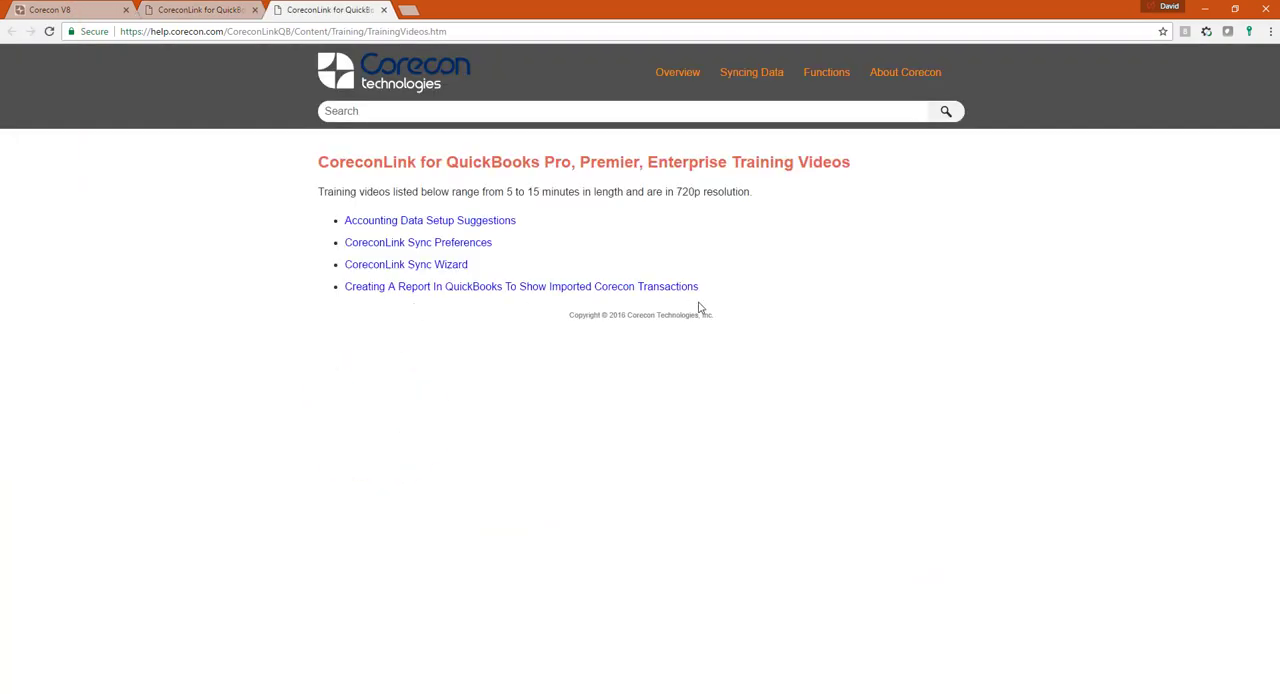
{"action": "left_click", "coordinate": [483, 288]}
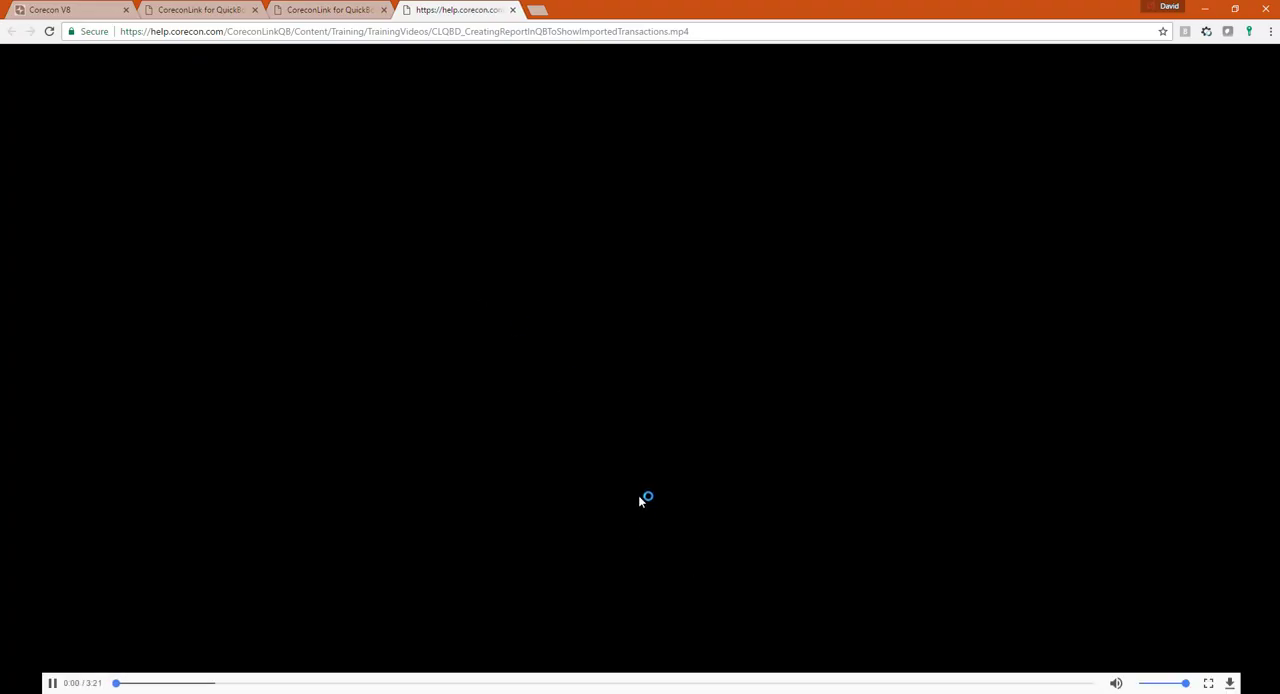
{"action": "left_click", "coordinate": [513, 10]}
- Go back to the CoreconLink help home page and open the Advanced Utilities topic
{"action": "left_click", "coordinate": [185, 10]}
{"action": "mouse_move", "coordinate": [736, 96]}
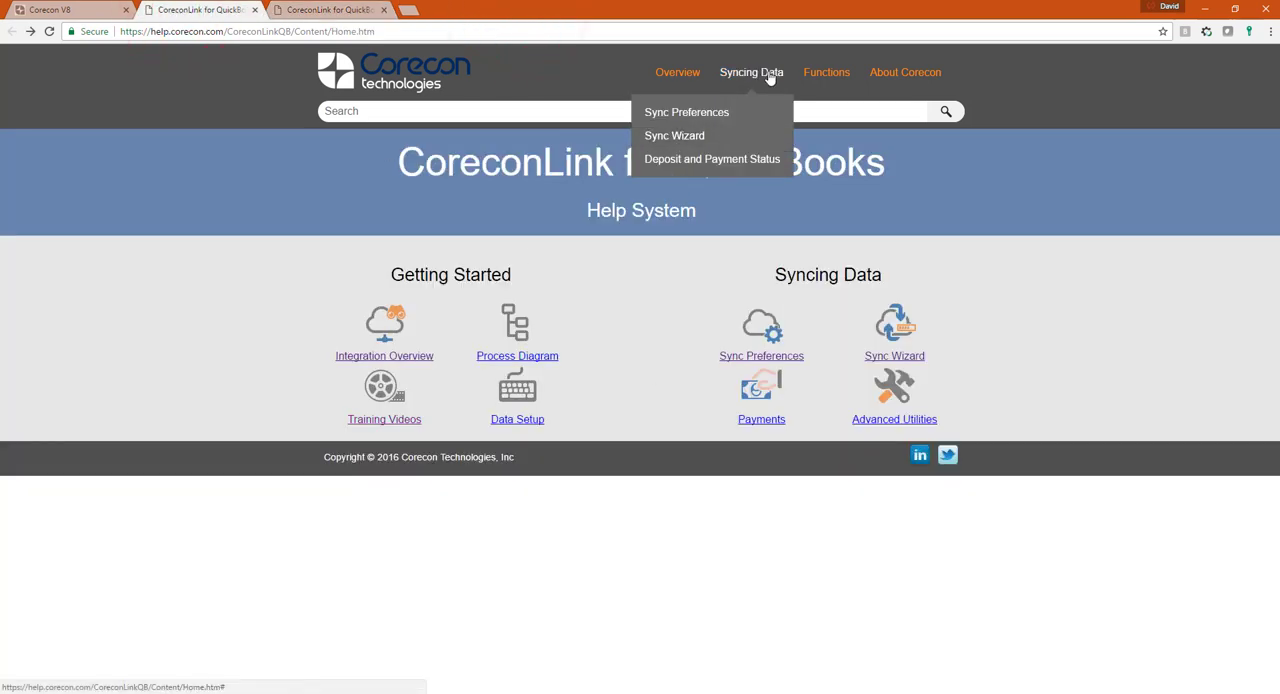
{"action": "left_click", "coordinate": [877, 421]}
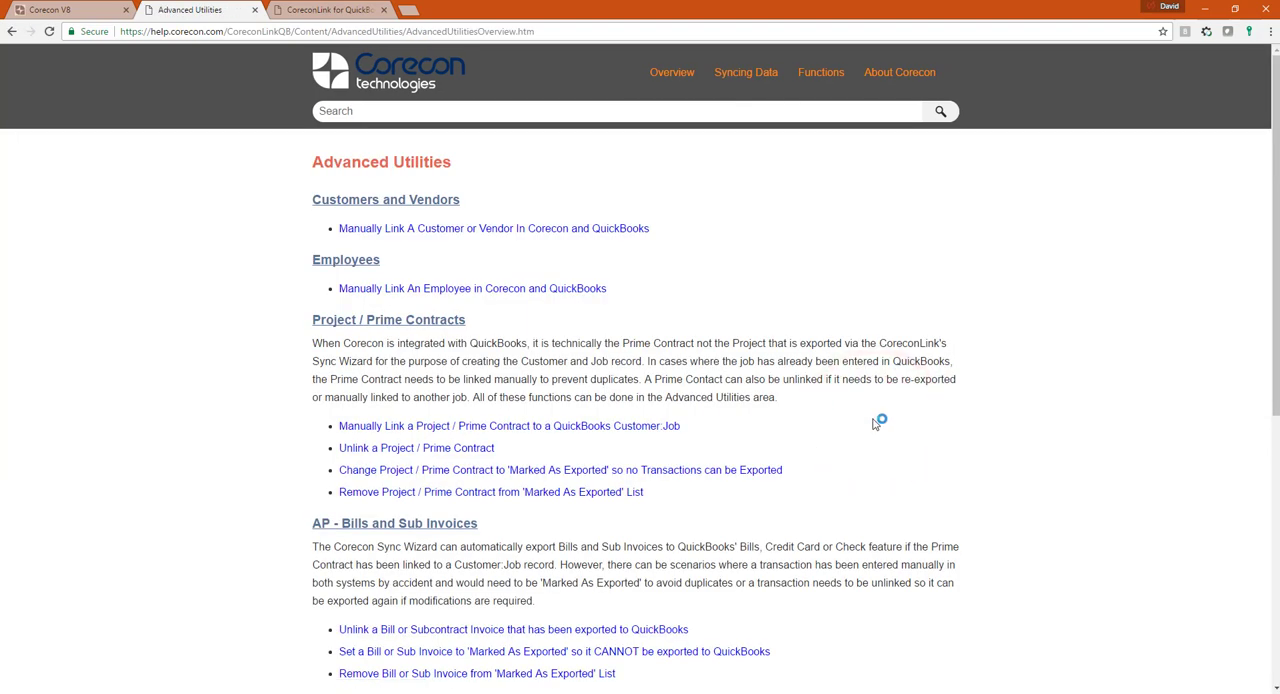